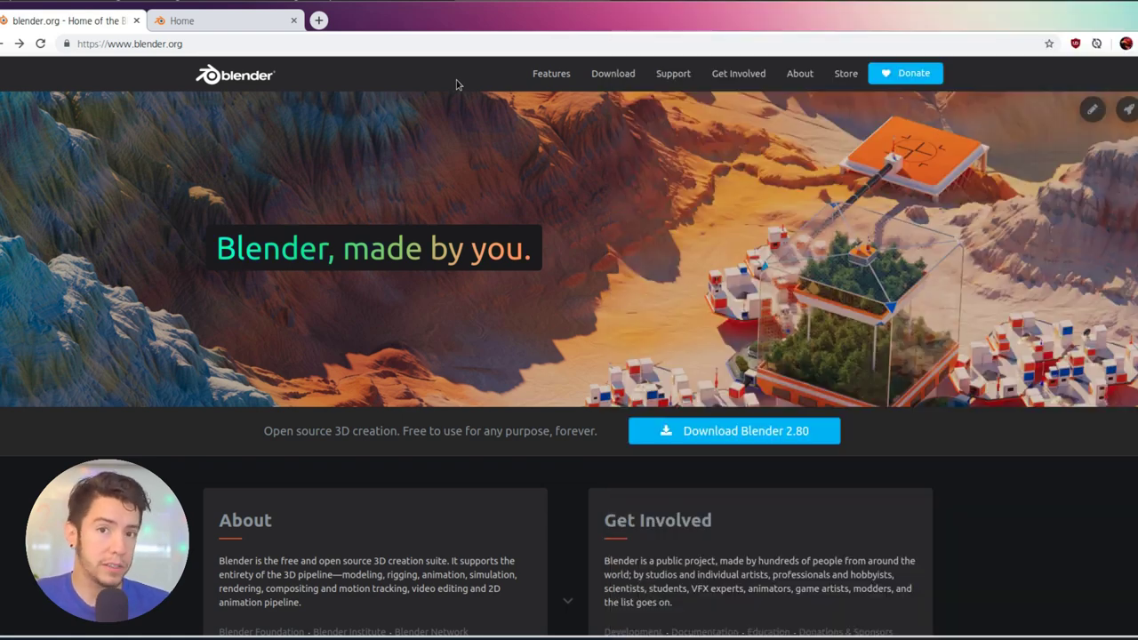
# Step: Find the experimental Windows build on blender.org's download page and launch Blender 2.81 Alpha
pyautogui.click(613, 76)
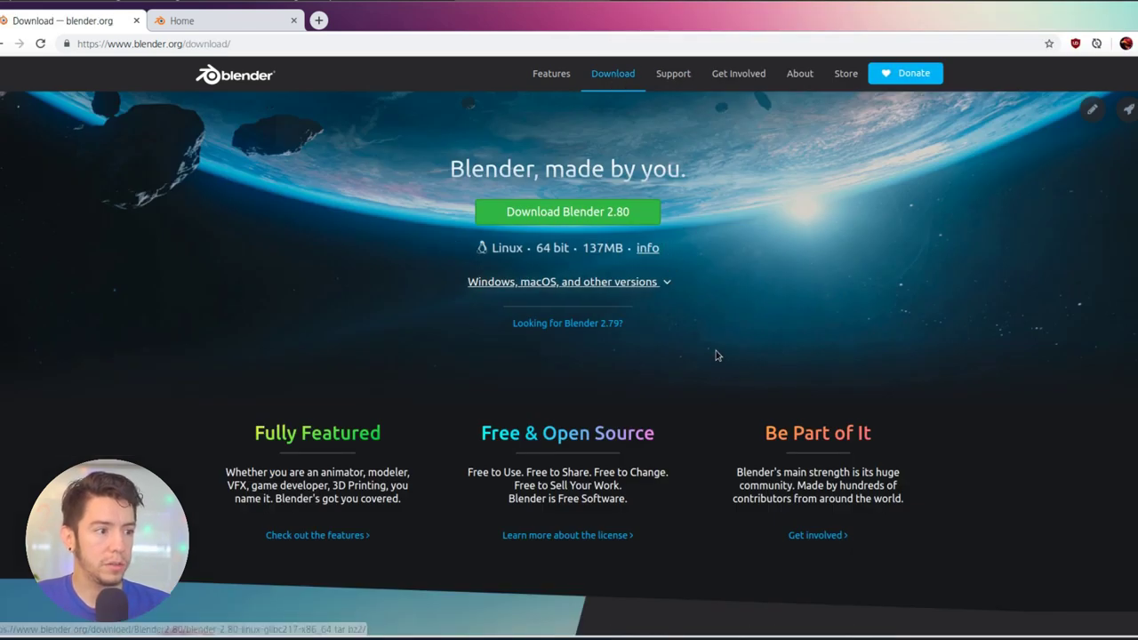
pyautogui.scroll(-10, 715, 351)
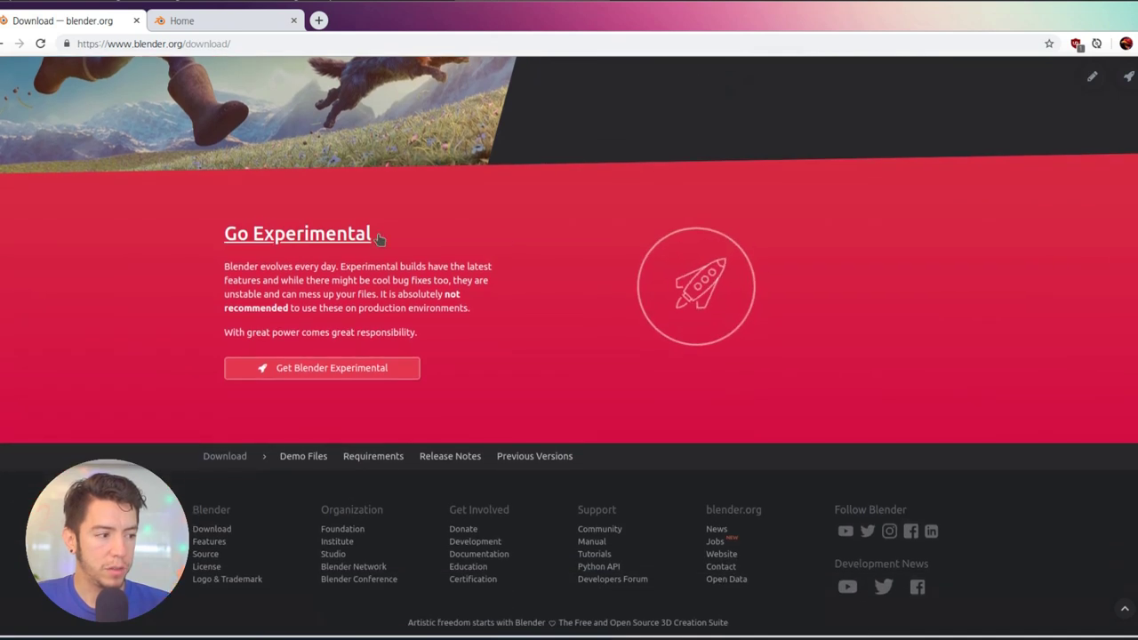
pyautogui.click(700, 299)
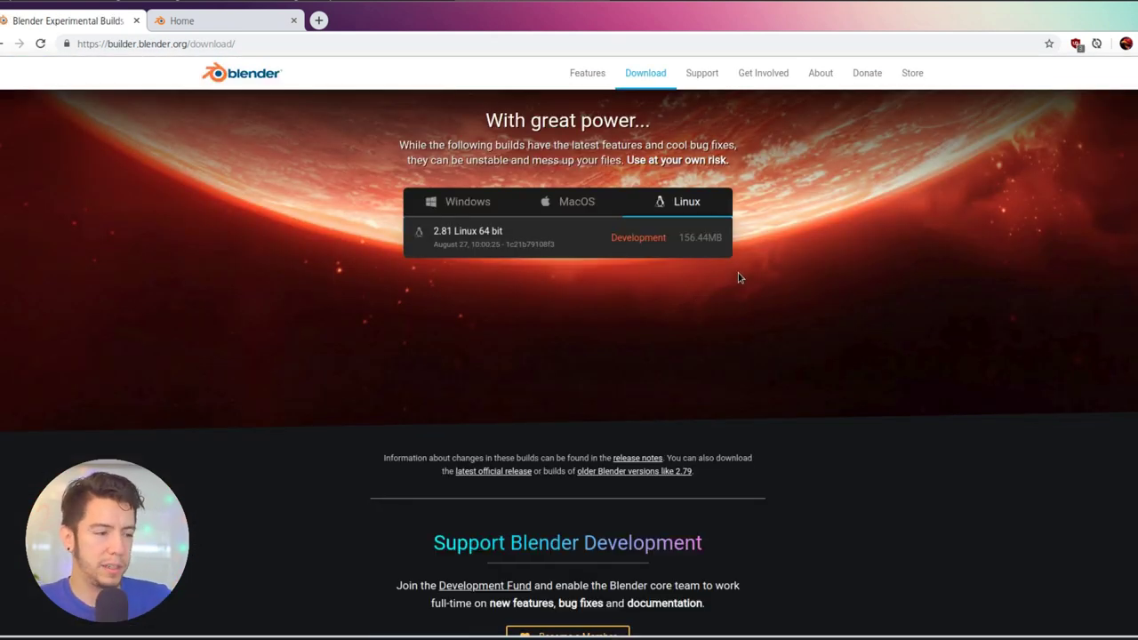
pyautogui.click(489, 201)
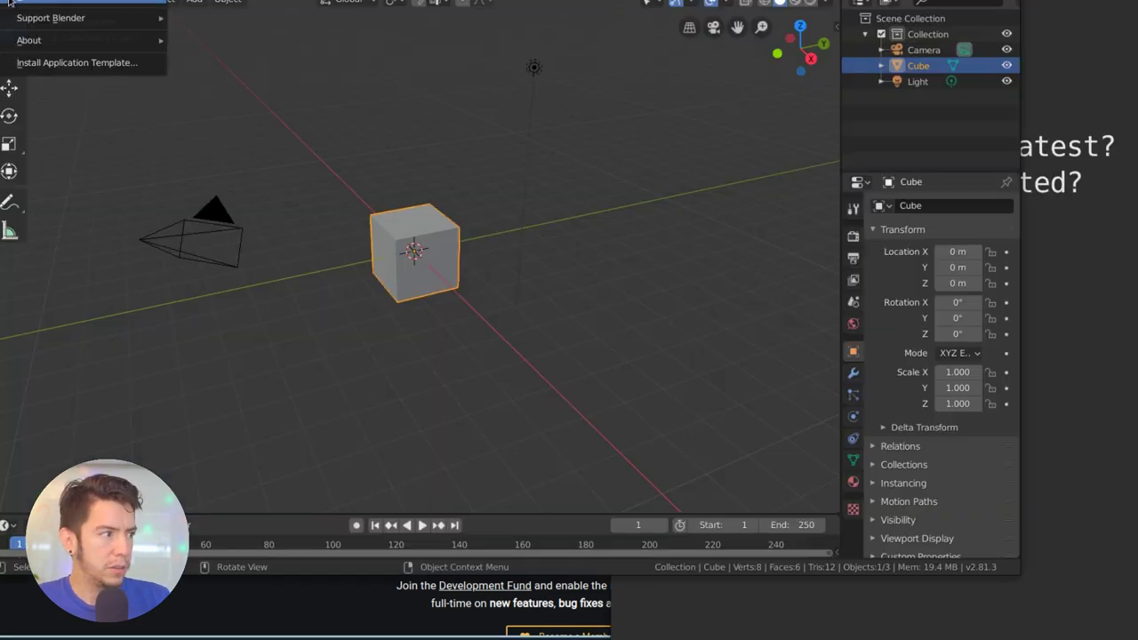
pyautogui.click(9, 3)
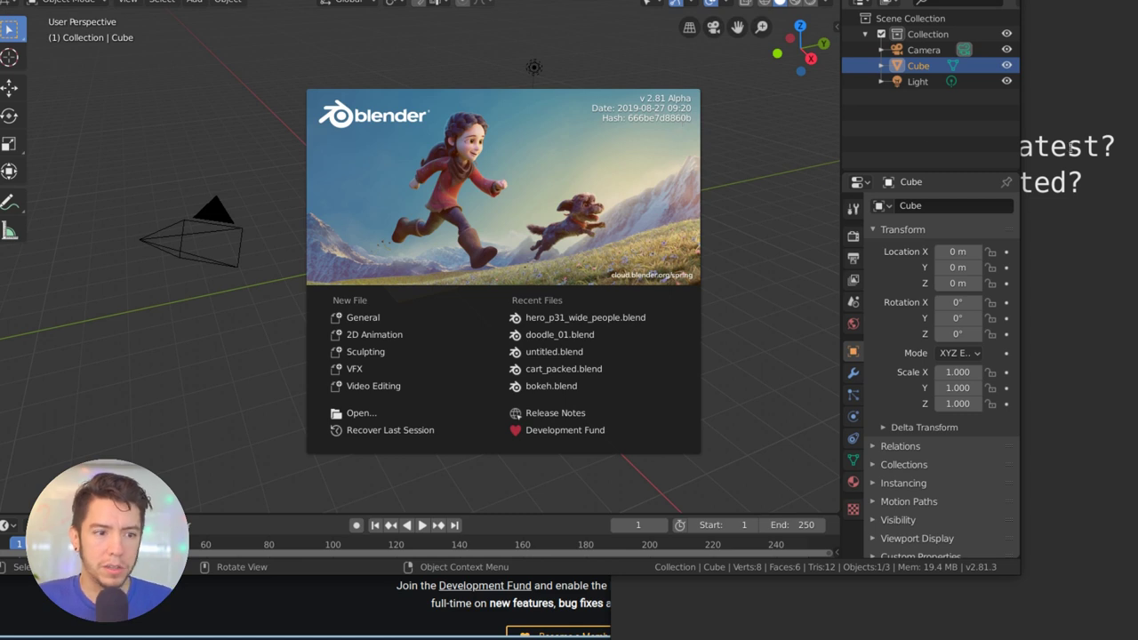
# Step: Highlight the 'check existing reports' checklist line, then return to the developer.blender.org home page
pyautogui.click(1072, 145)
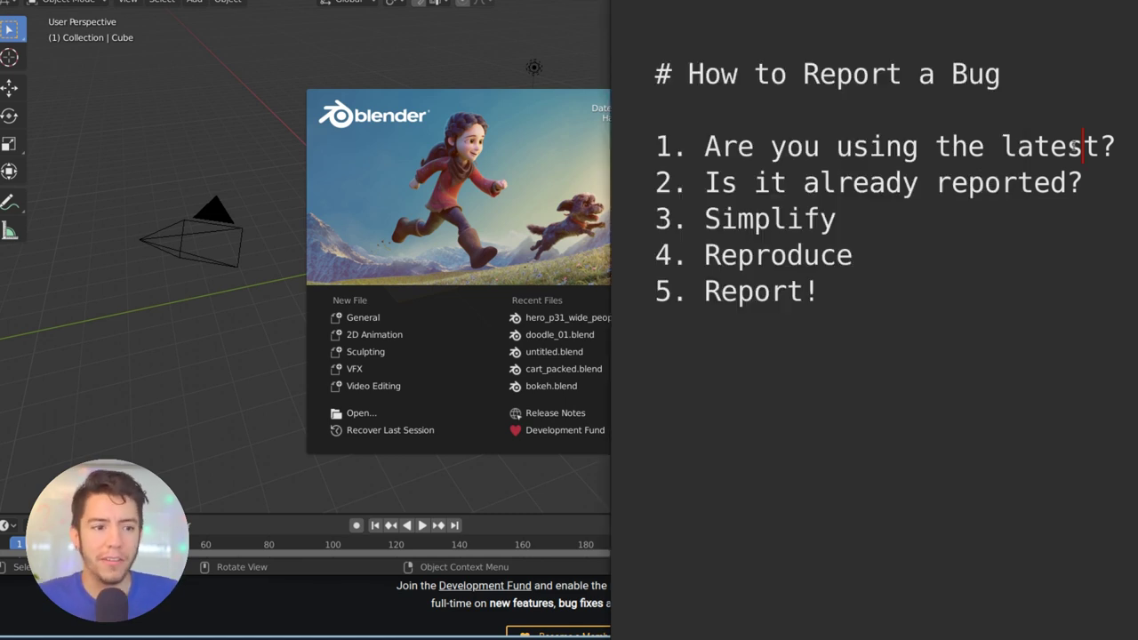
pyautogui.moveTo(1105, 182); pyautogui.dragTo(658, 180)
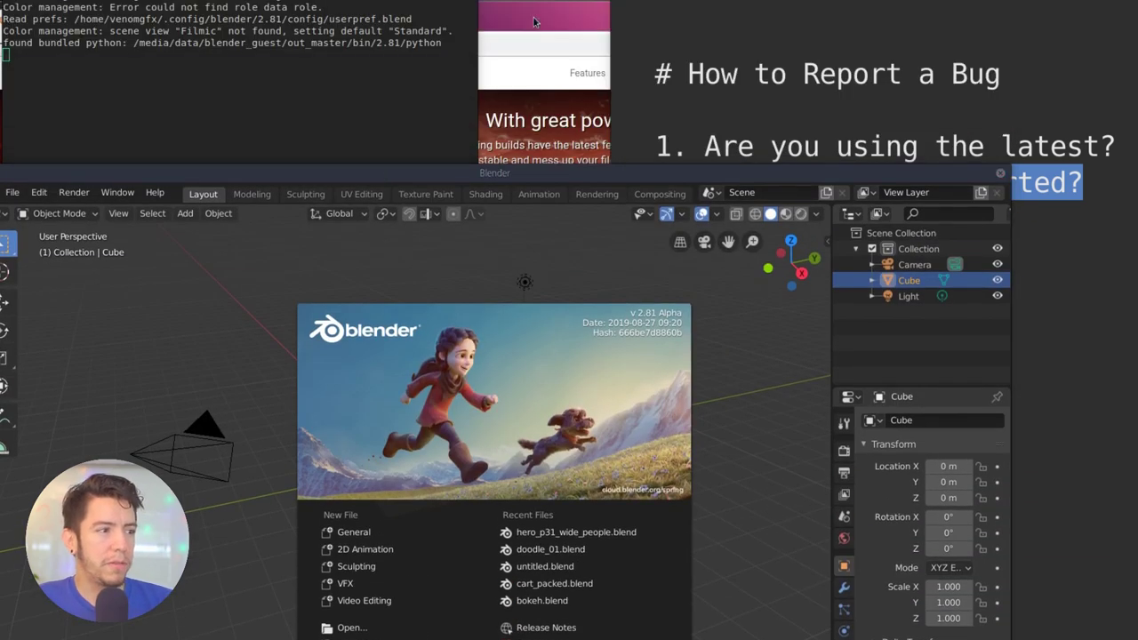
pyautogui.click(533, 17)
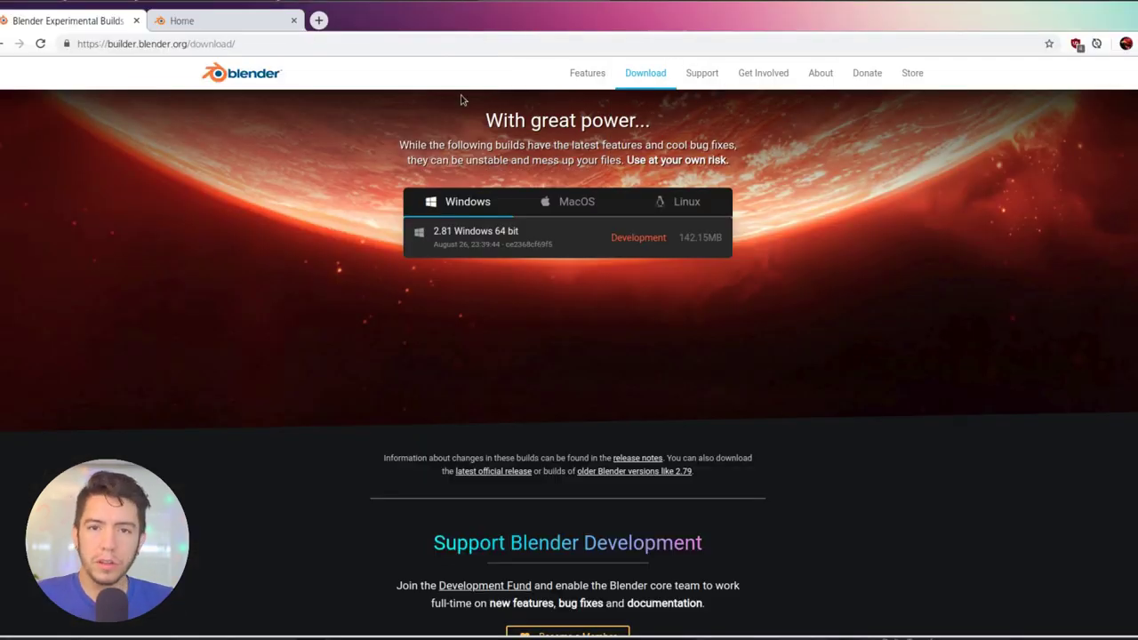
pyautogui.click(183, 22)
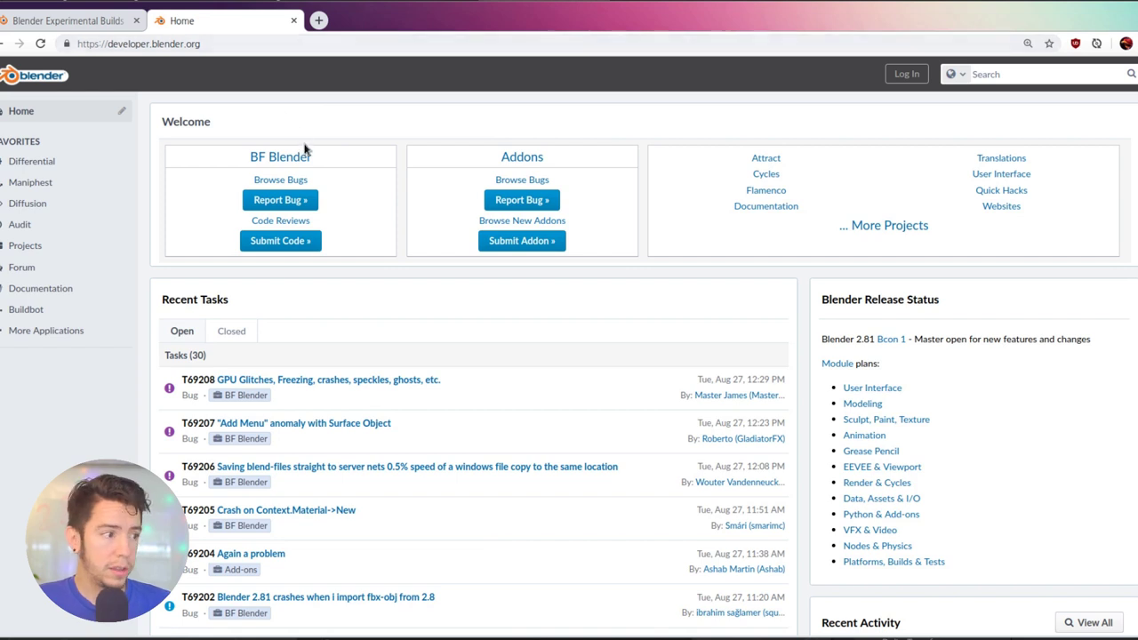
# Step: Search open BF Blender bugs for 'crash grease pencil' and scroll through the matching reports
pyautogui.click(271, 183)
pyautogui.click(993, 149)
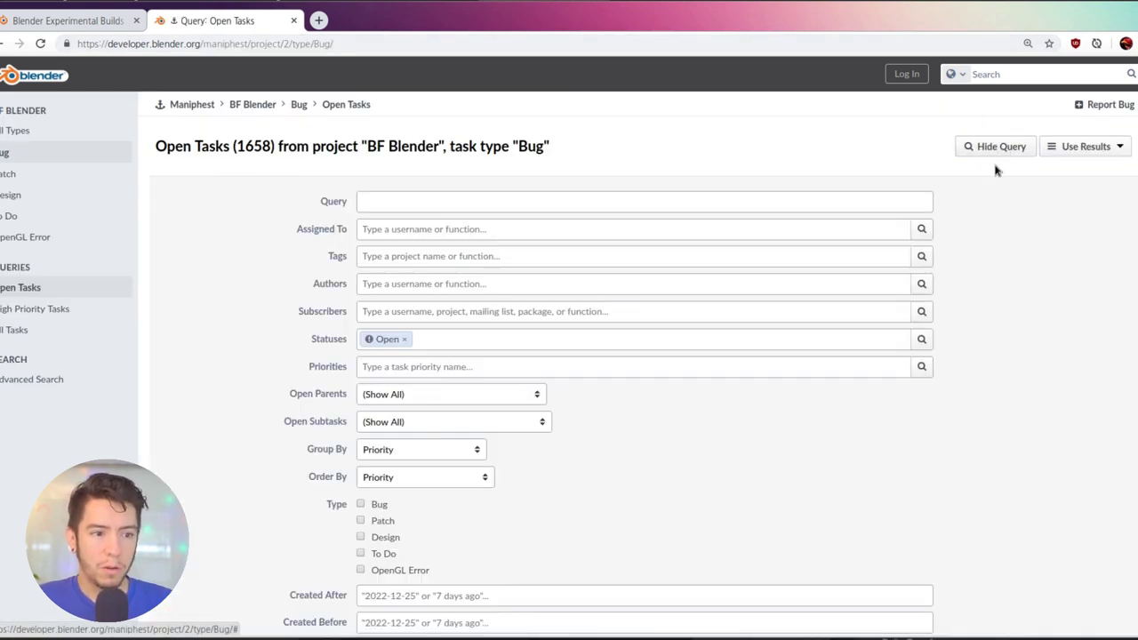
pyautogui.click(521, 201)
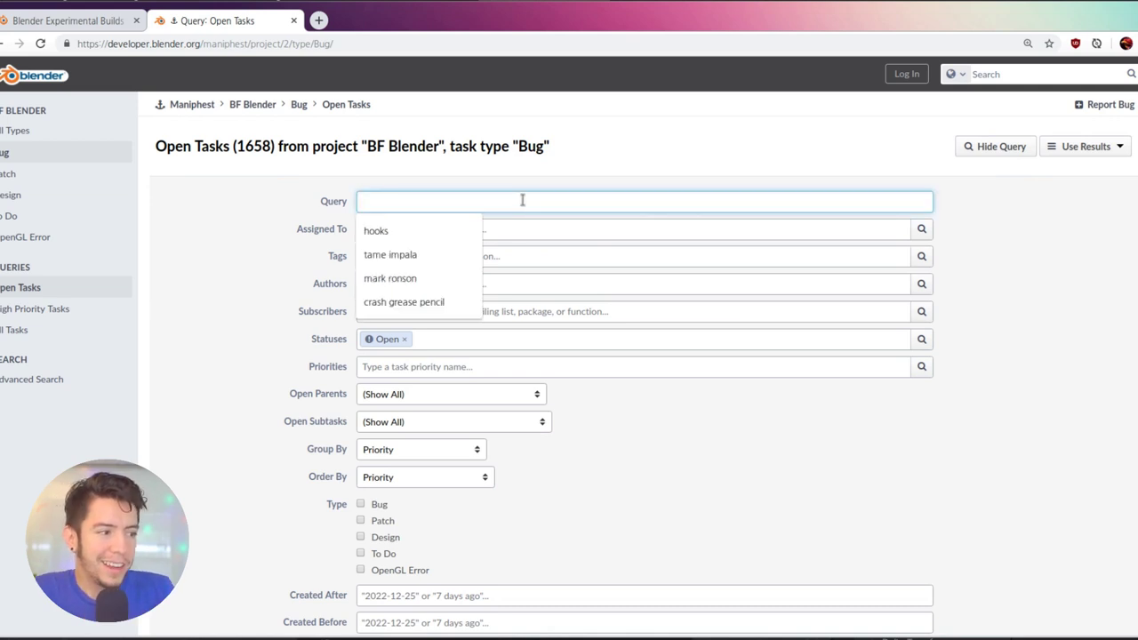
pyautogui.write('crash')
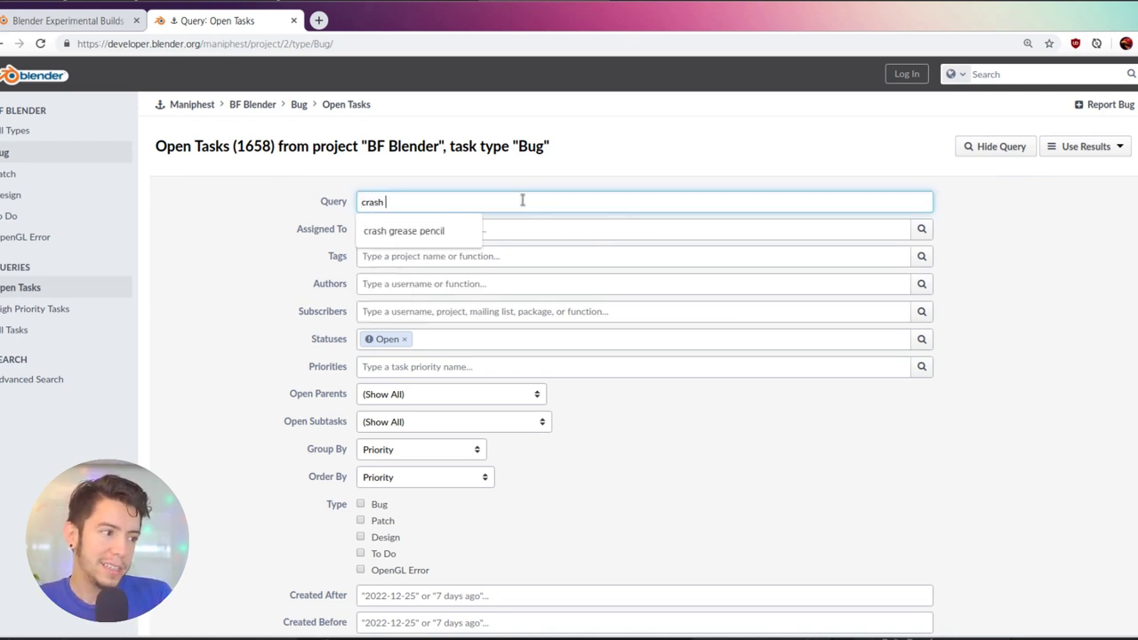
pyautogui.write(' gre')
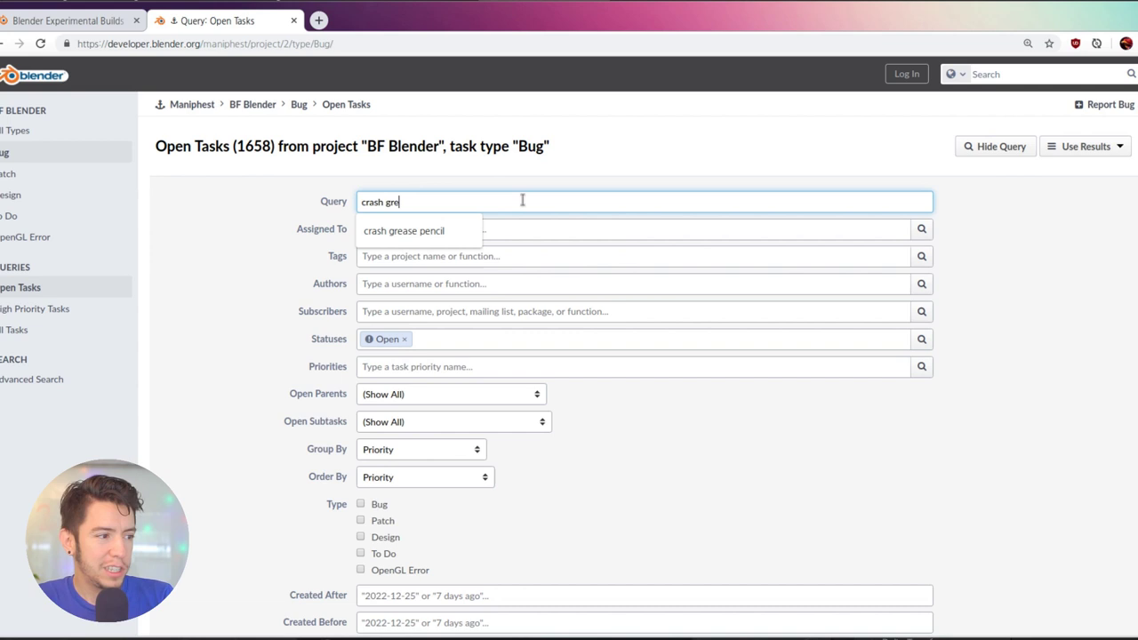
pyautogui.write('ase pencil')
pyautogui.press('Return')
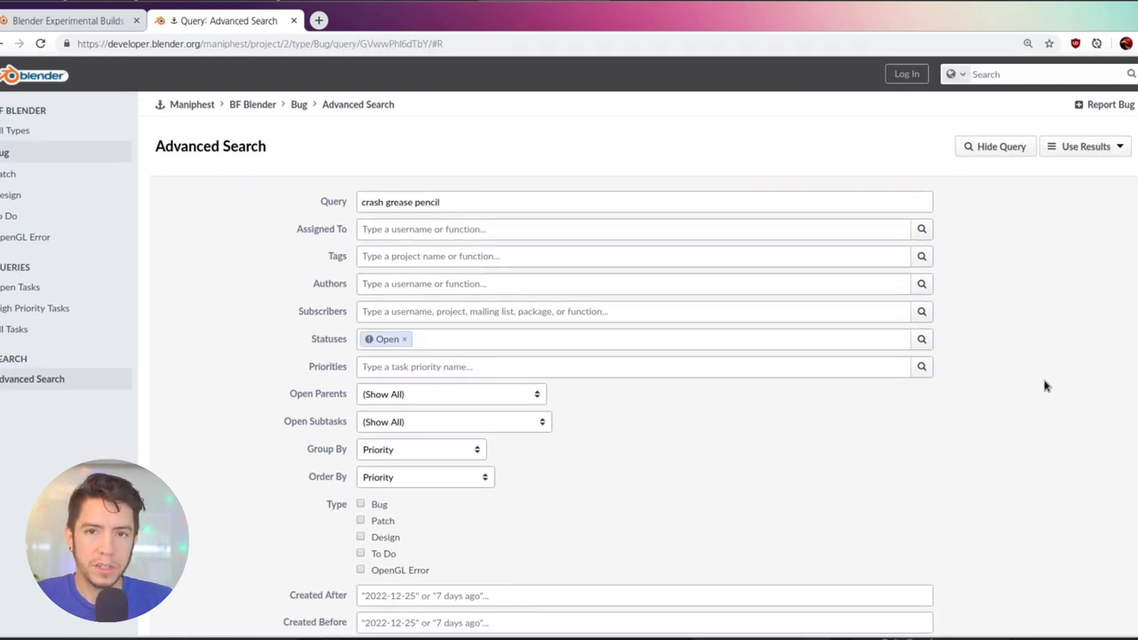
pyautogui.scroll(-6, 1043, 386)
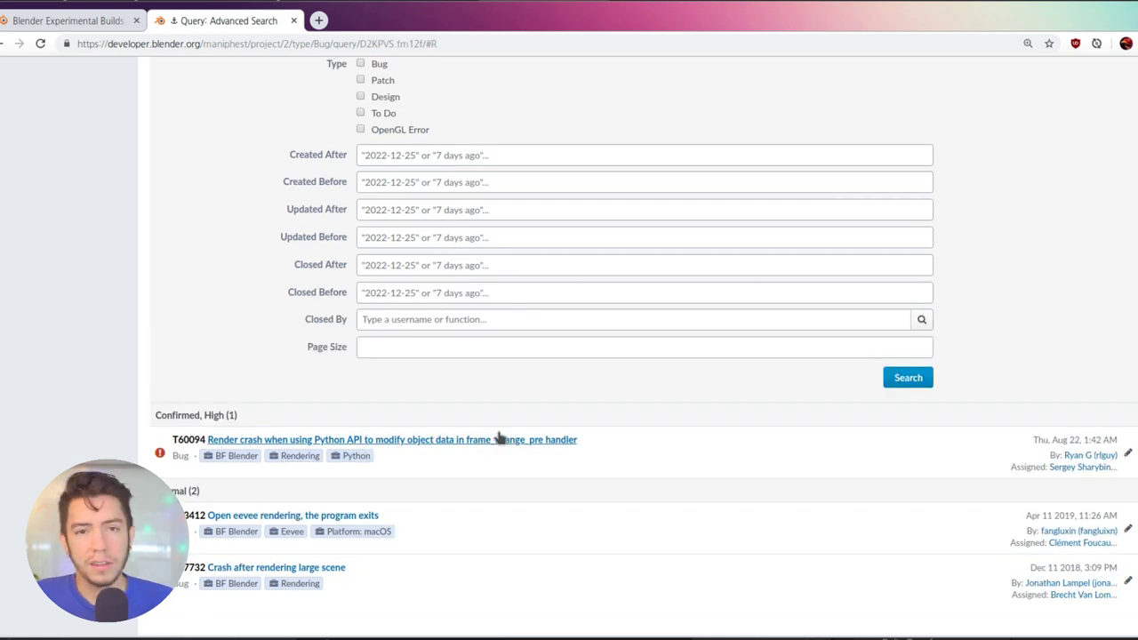
pyautogui.scroll(3, 501, 382)
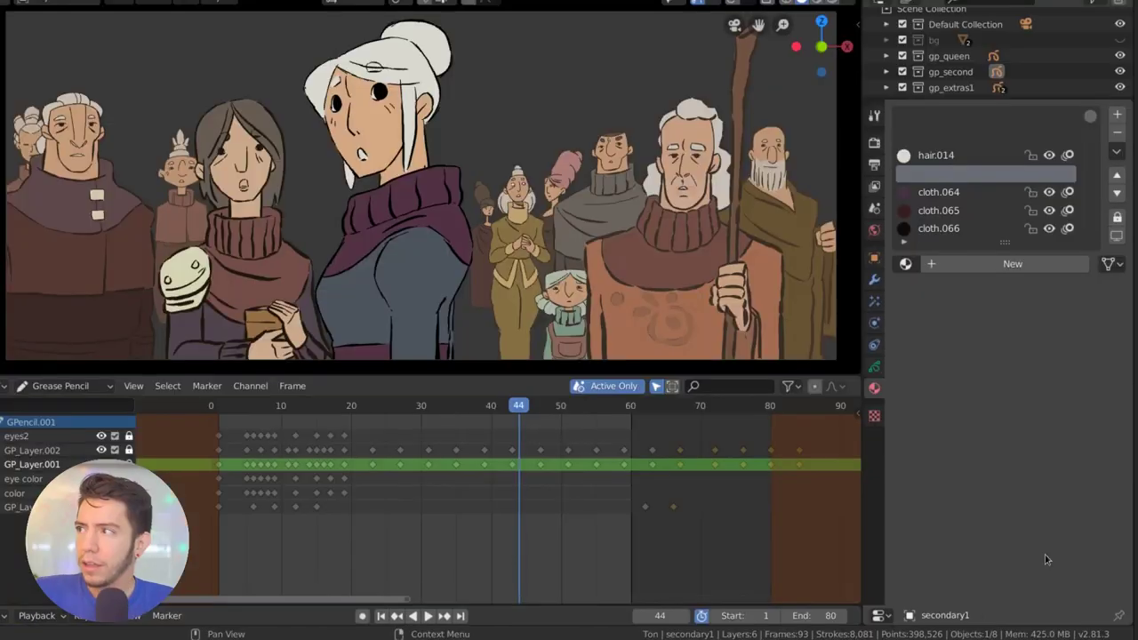
# Step: Add a test cube to the Grease Pencil crowd scene
pyautogui.hotkey('shift', 'a')
pyautogui.moveTo(404, 110)
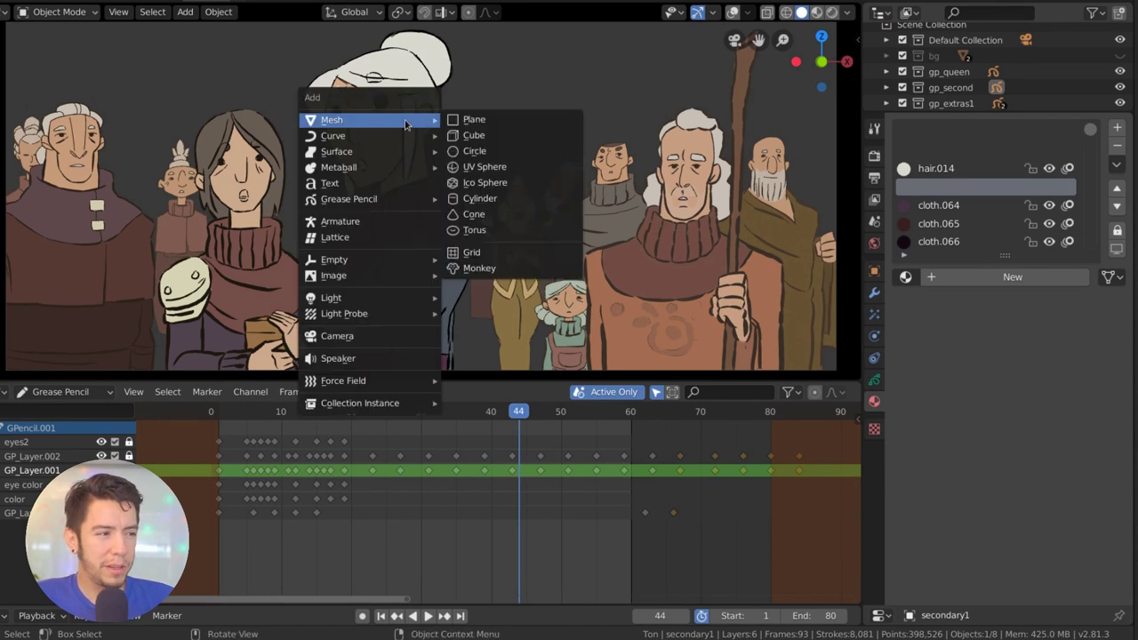
pyautogui.press('Return')
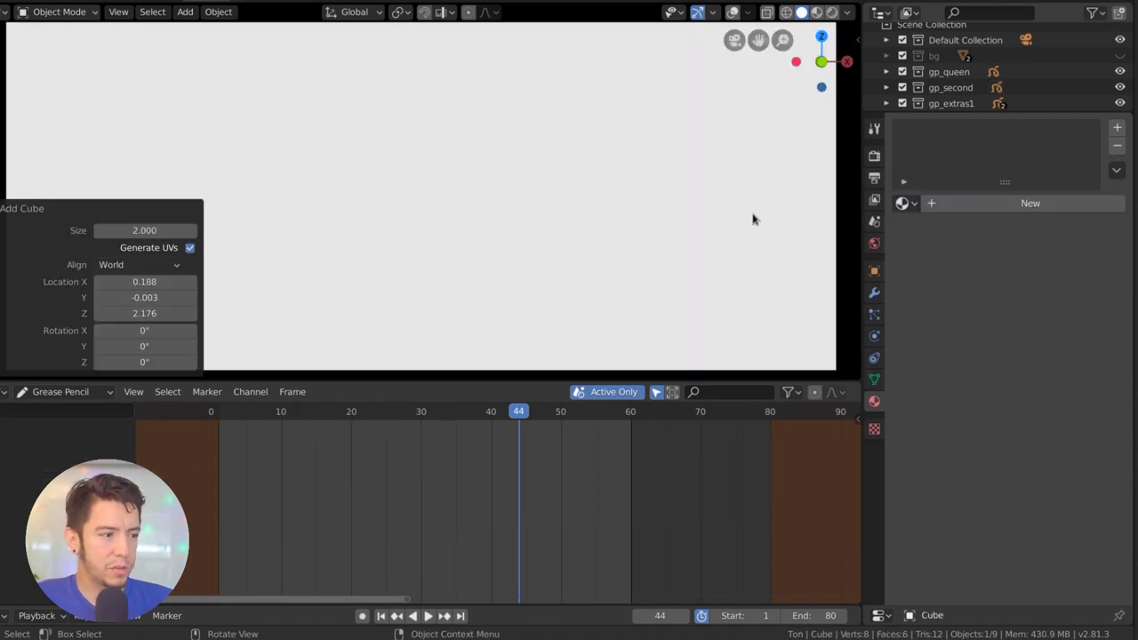
# Step: Scale, tilt and move the cube before the characters, then add and unlink a new material
pyautogui.press('s')
pyautogui.press('Return')
pyautogui.press('r')
pyautogui.press('r')
pyautogui.press('Return')
pyautogui.press('g')
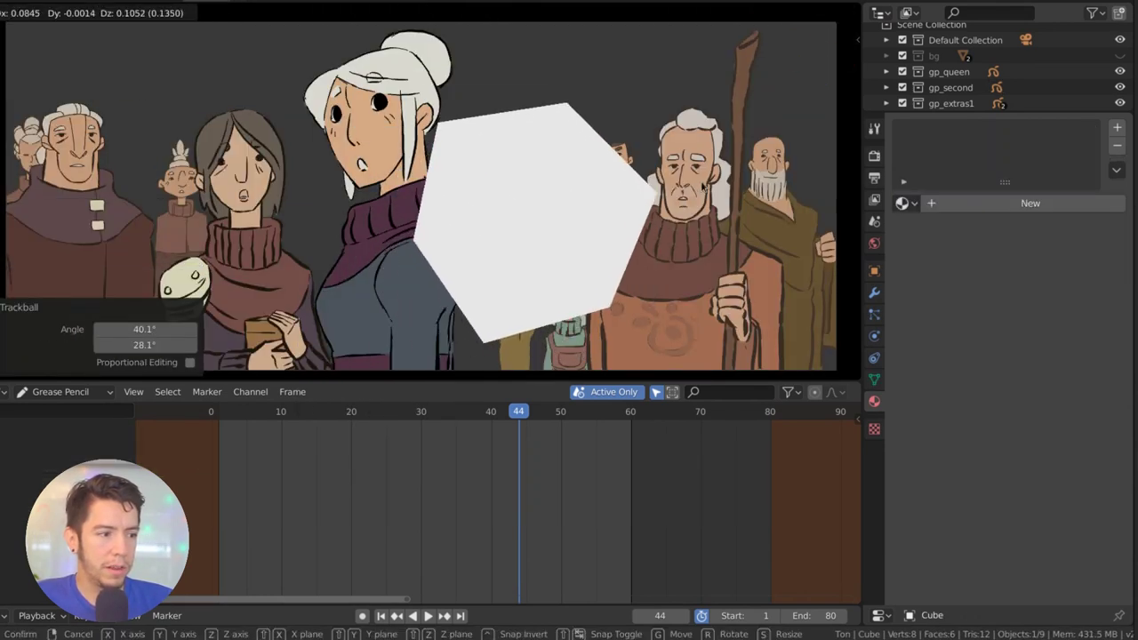
pyautogui.press('Return')
pyautogui.click(1024, 206)
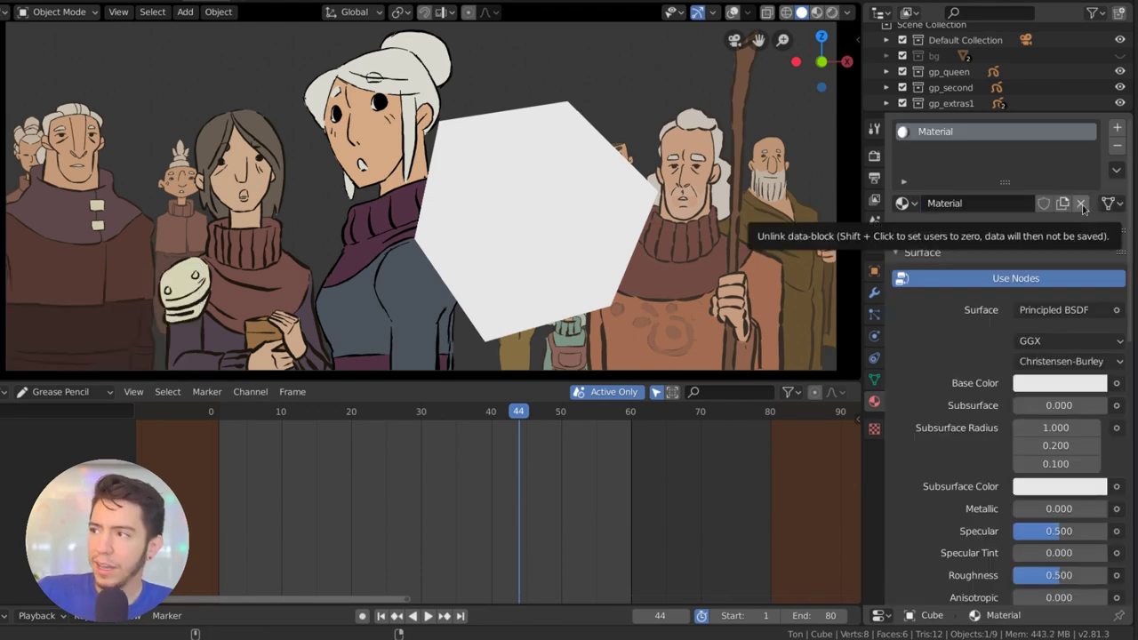
pyautogui.click(1081, 203)
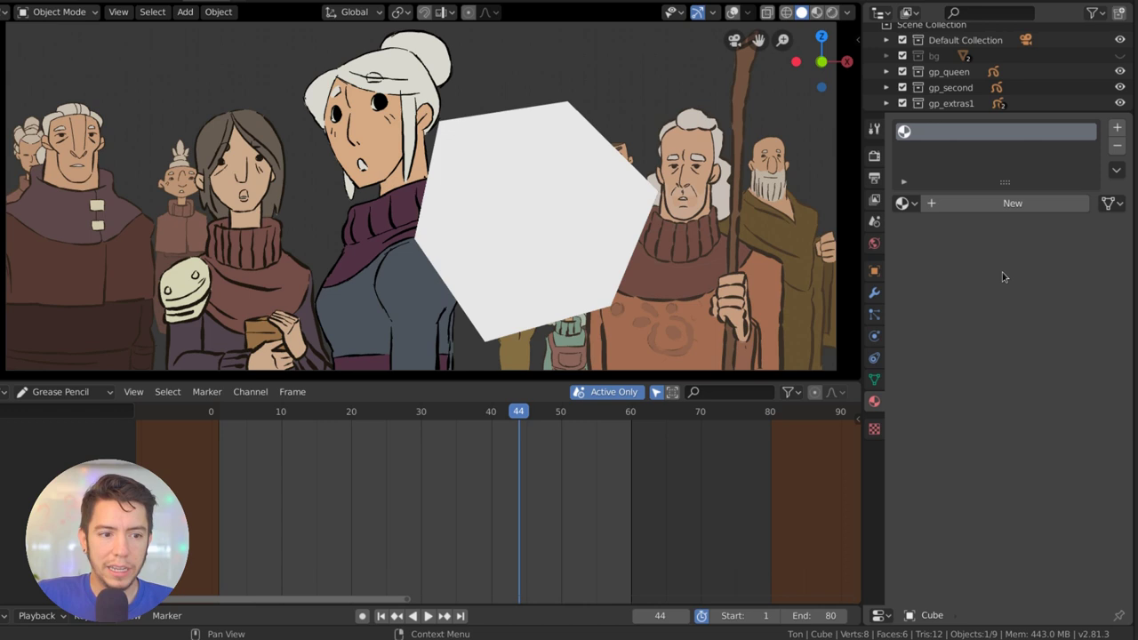
# Step: Delete the test cube and show the main character's material slots
pyautogui.press('x')
pyautogui.click(612, 183)
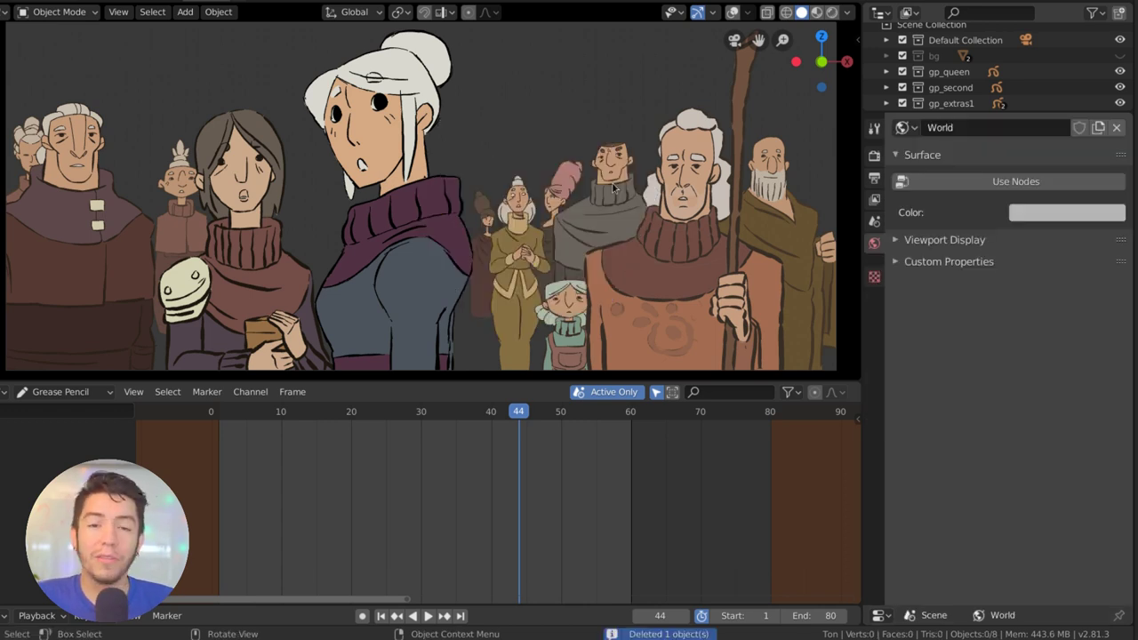
pyautogui.click(402, 245)
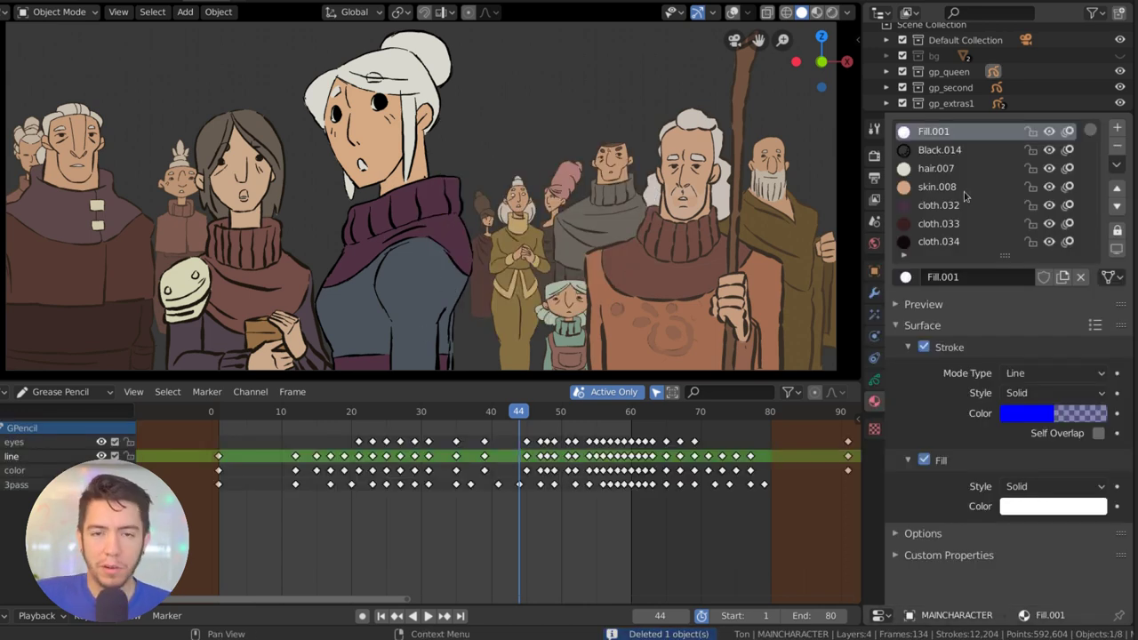
# Step: Unlink skin.008, hair.007 and Fill.001 from the main character's material slots
pyautogui.click(944, 169)
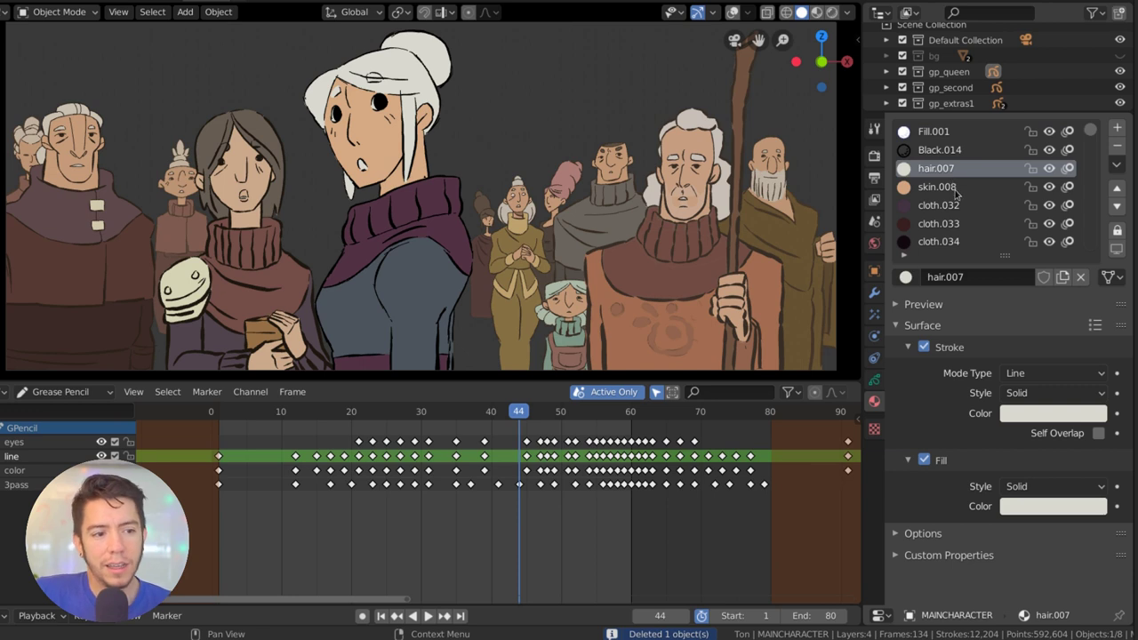
pyautogui.click(954, 188)
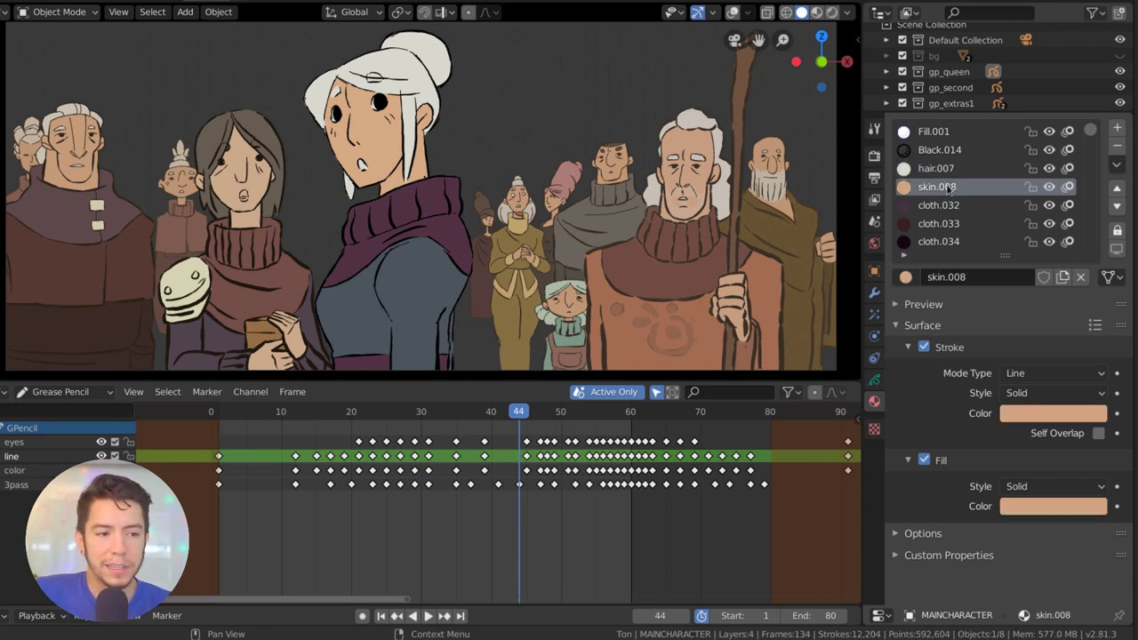
pyautogui.click(1080, 276)
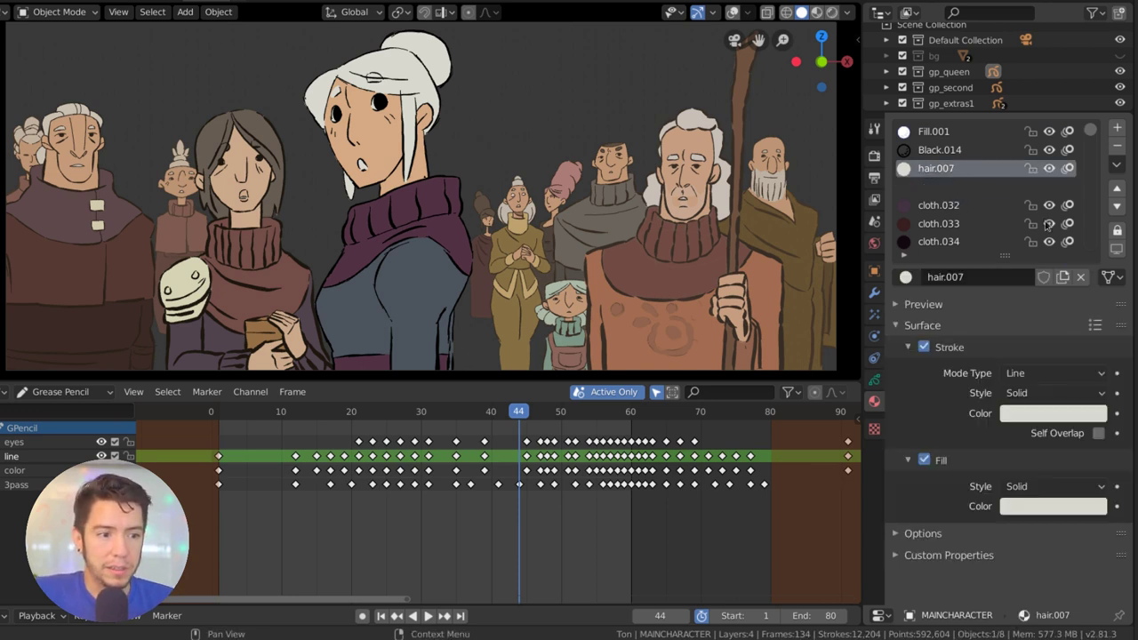
pyautogui.click(1080, 277)
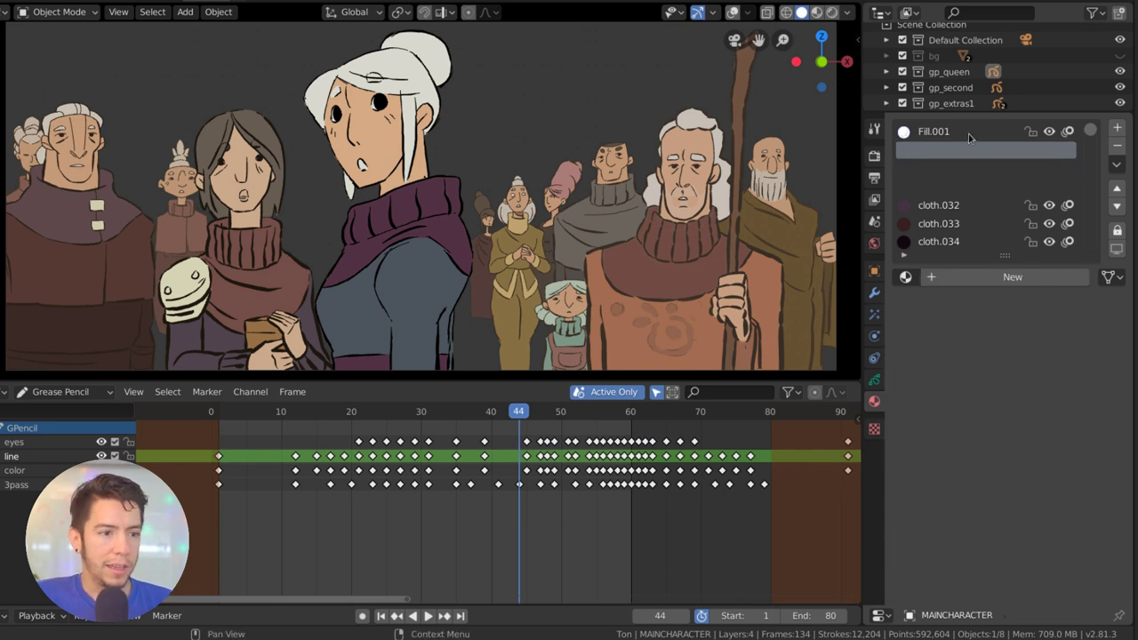
pyautogui.click(941, 133)
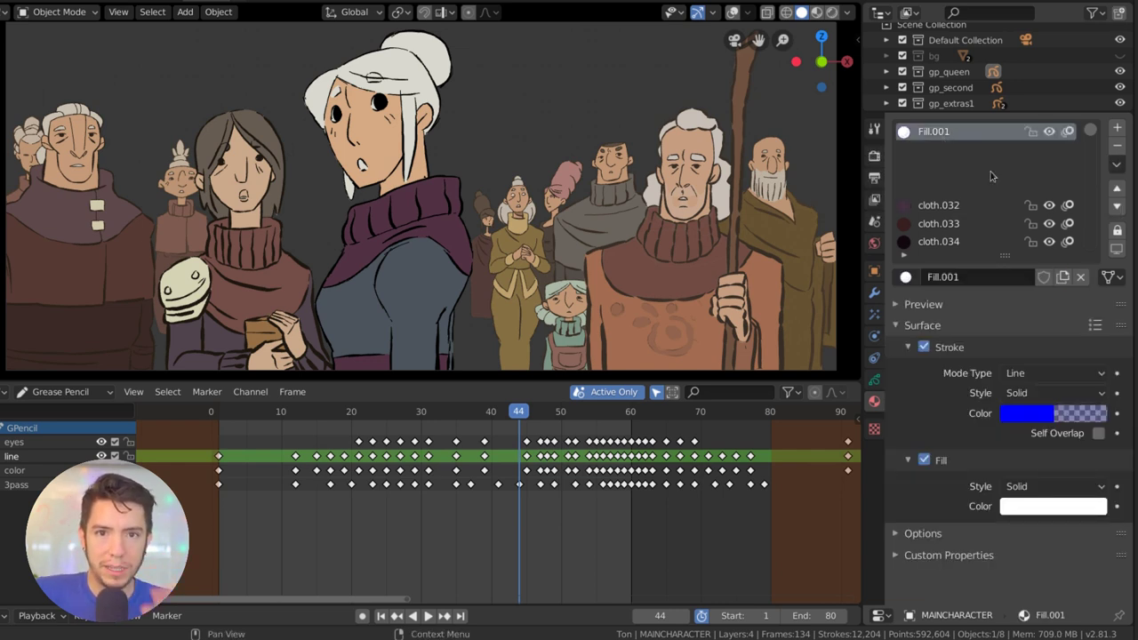
pyautogui.click(1081, 277)
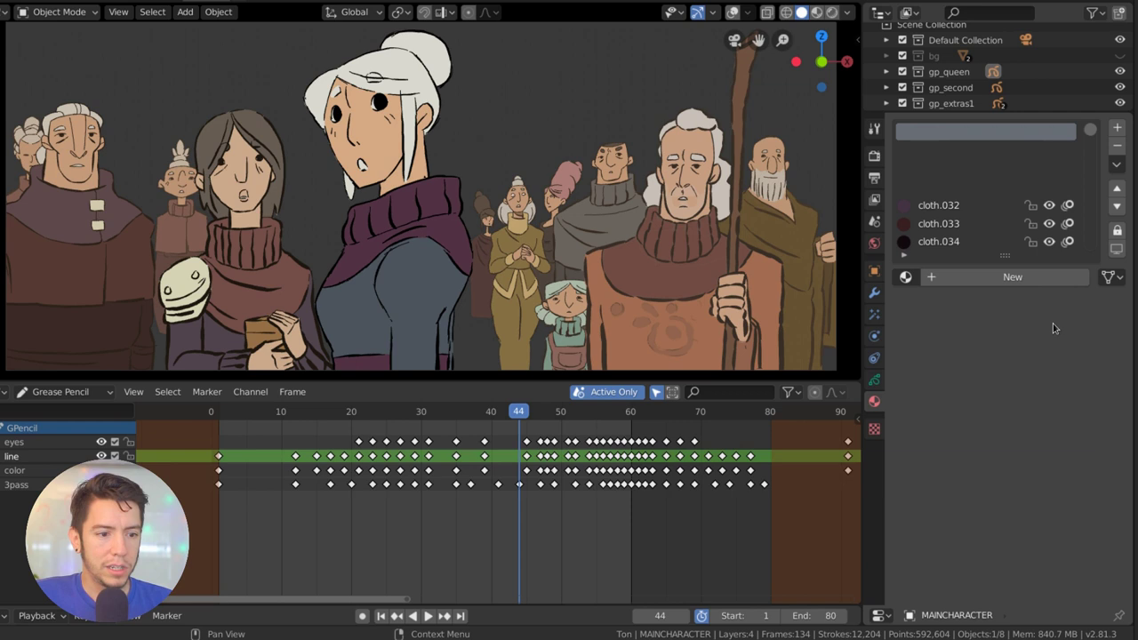
# Step: Start a new General template file, discarding unsaved changes
pyautogui.hotkey('ctrl', 'n')
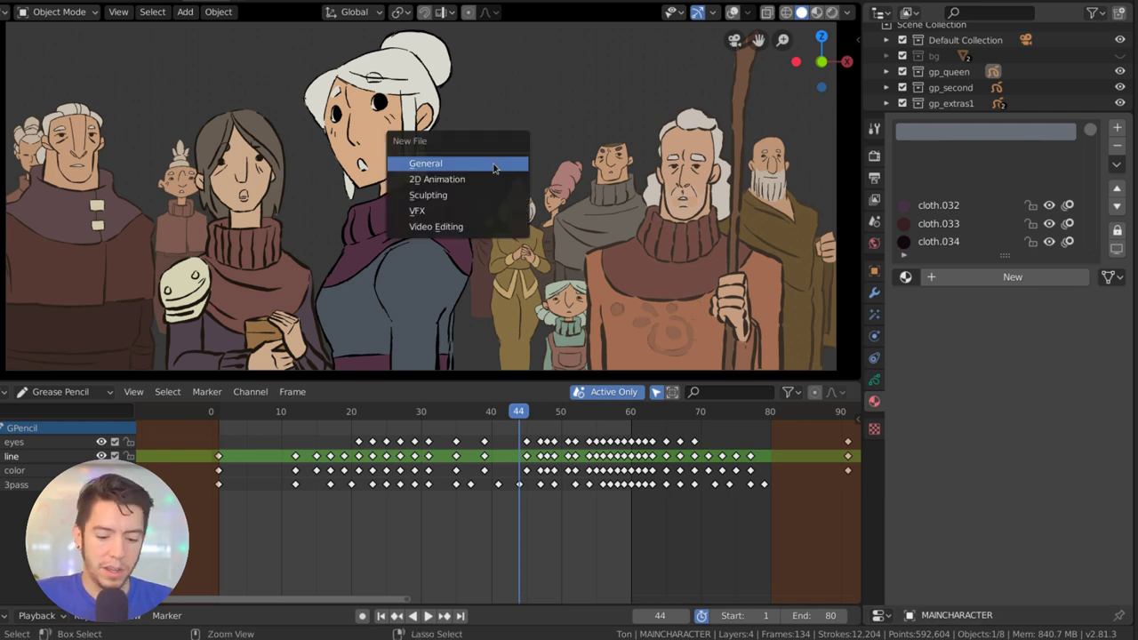
pyautogui.click(494, 166)
pyautogui.click(433, 330)
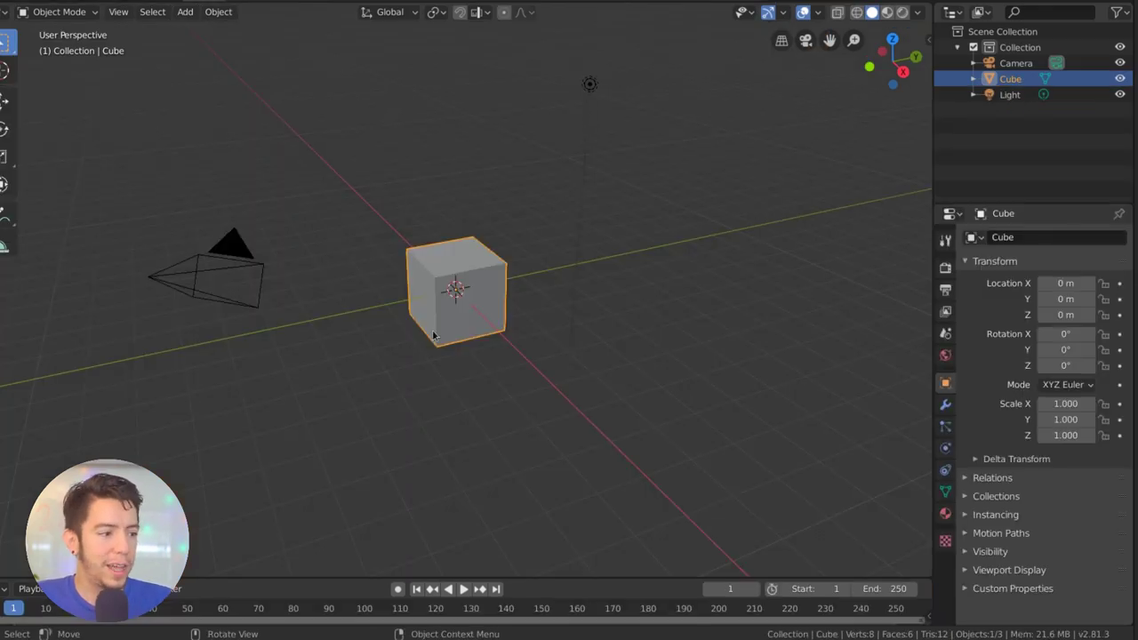
# Step: Replace the default cube with a blank grease pencil object
pyautogui.press('x')
pyautogui.click(489, 282)
pyautogui.hotkey('shift', 'a')
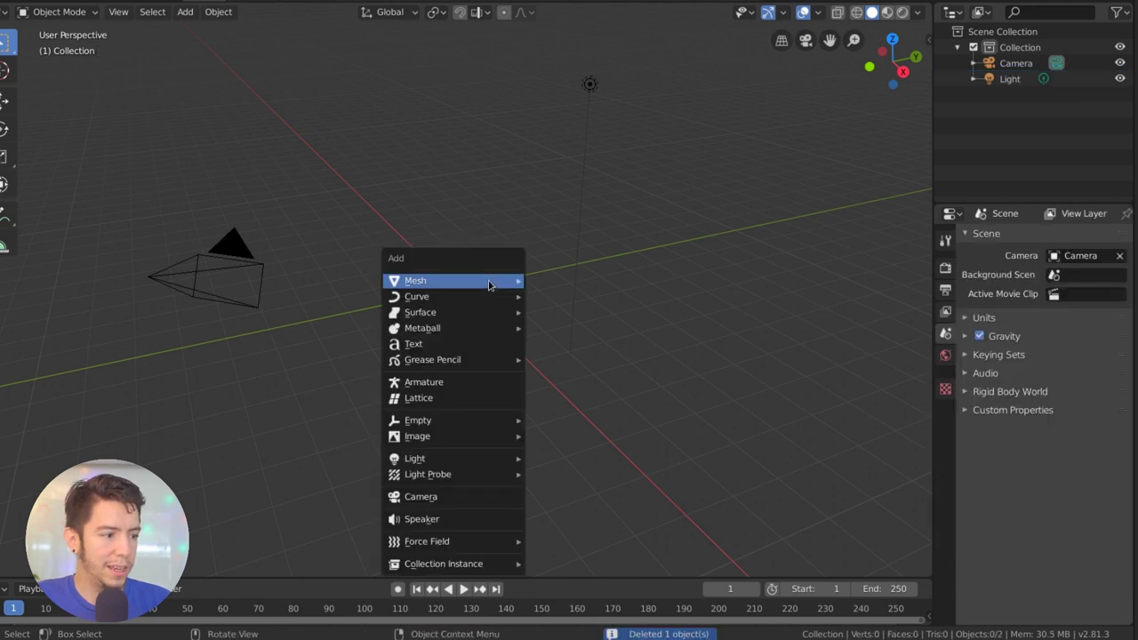
pyautogui.moveTo(425, 361)
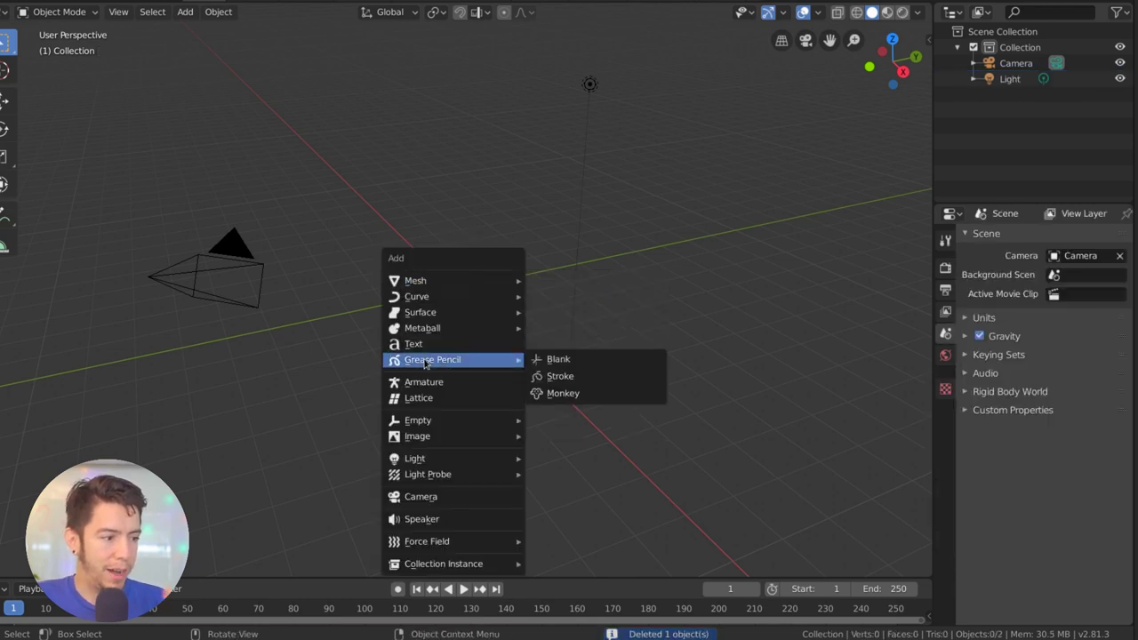
pyautogui.click(605, 368)
# Step: Unlink Material.001 from the blank grease pencil object, then delete the object
pyautogui.click(944, 511)
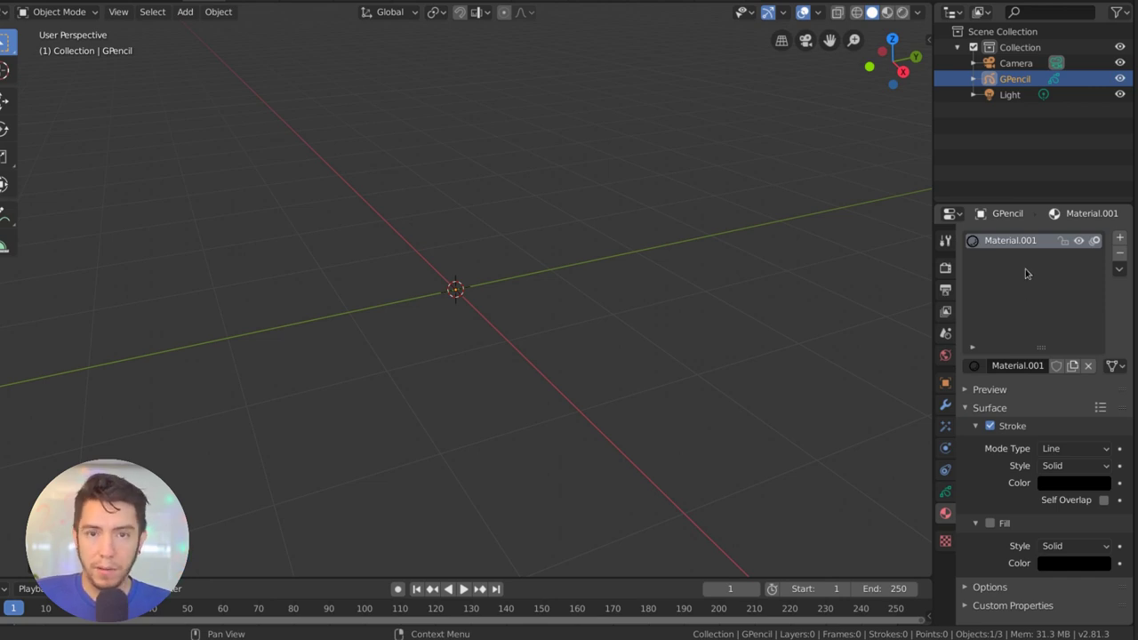
pyautogui.click(1087, 366)
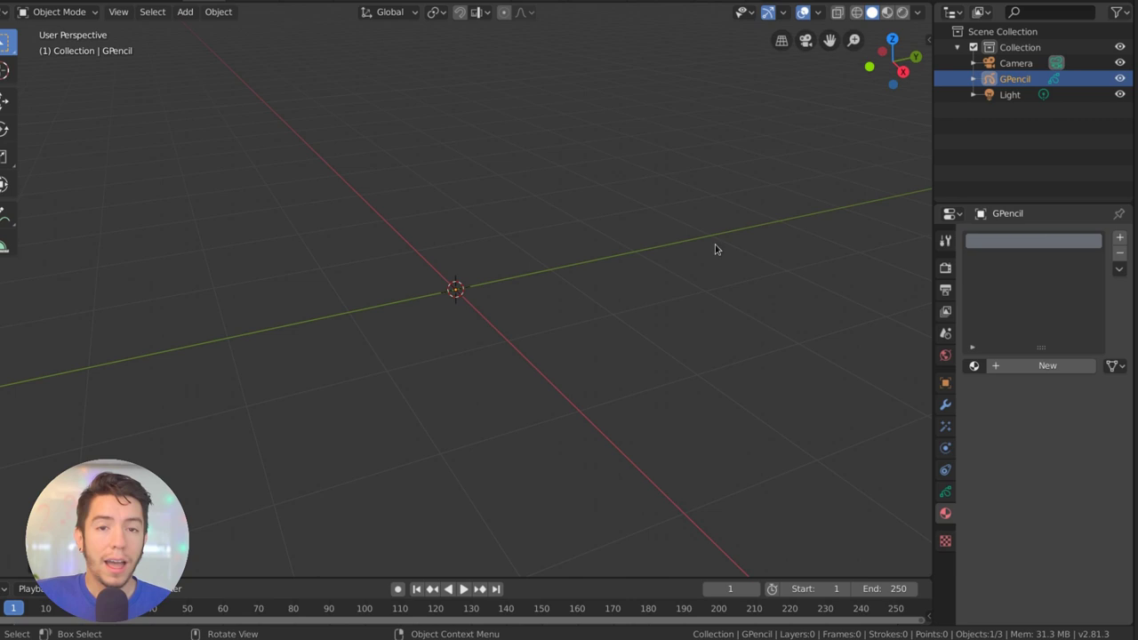
pyautogui.press('x')
pyautogui.click(643, 237)
# Step: Add a Stroke grease pencil object
pyautogui.hotkey('shift', 'a')
pyautogui.moveTo(682, 240)
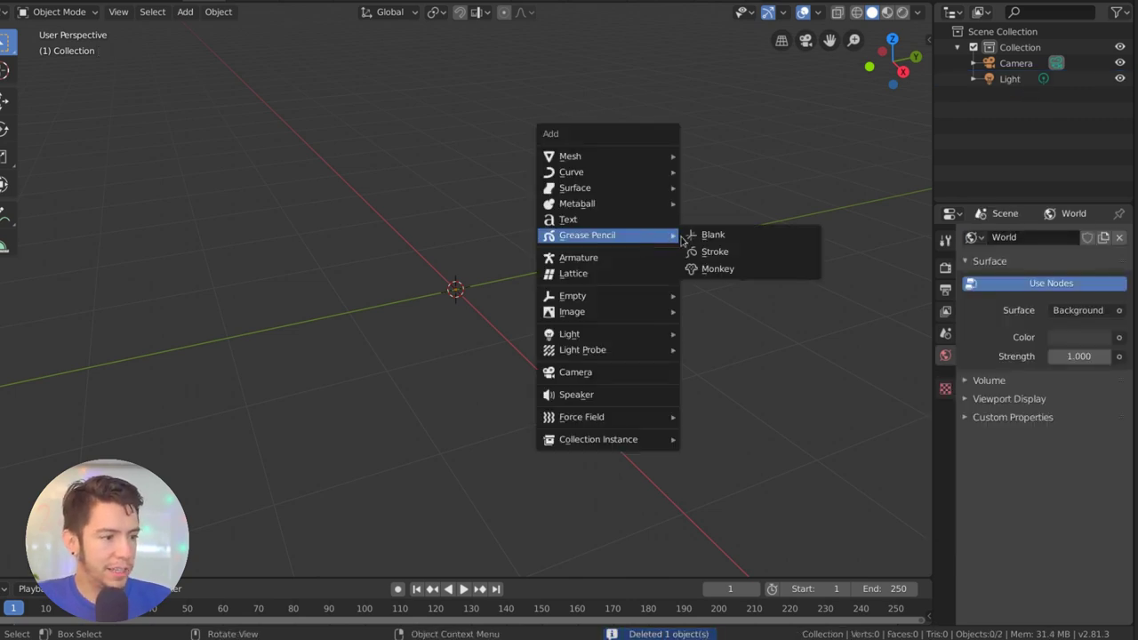
pyautogui.click(714, 253)
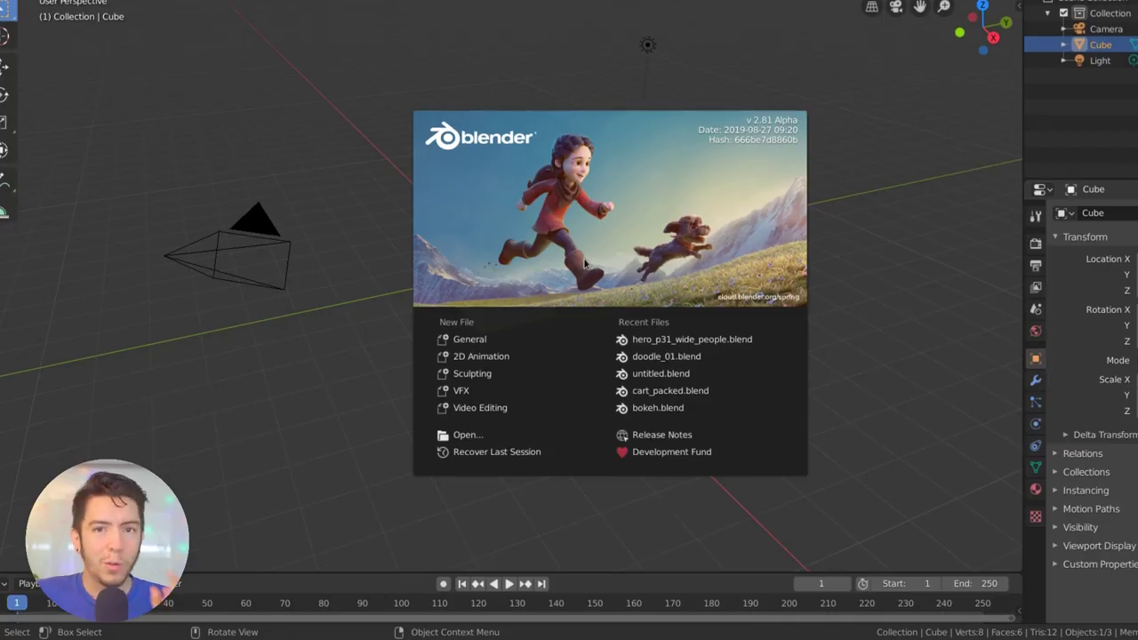
# Step: Dismiss the splash, delete the default cube and add a Stroke grease pencil object
pyautogui.click(628, 199)
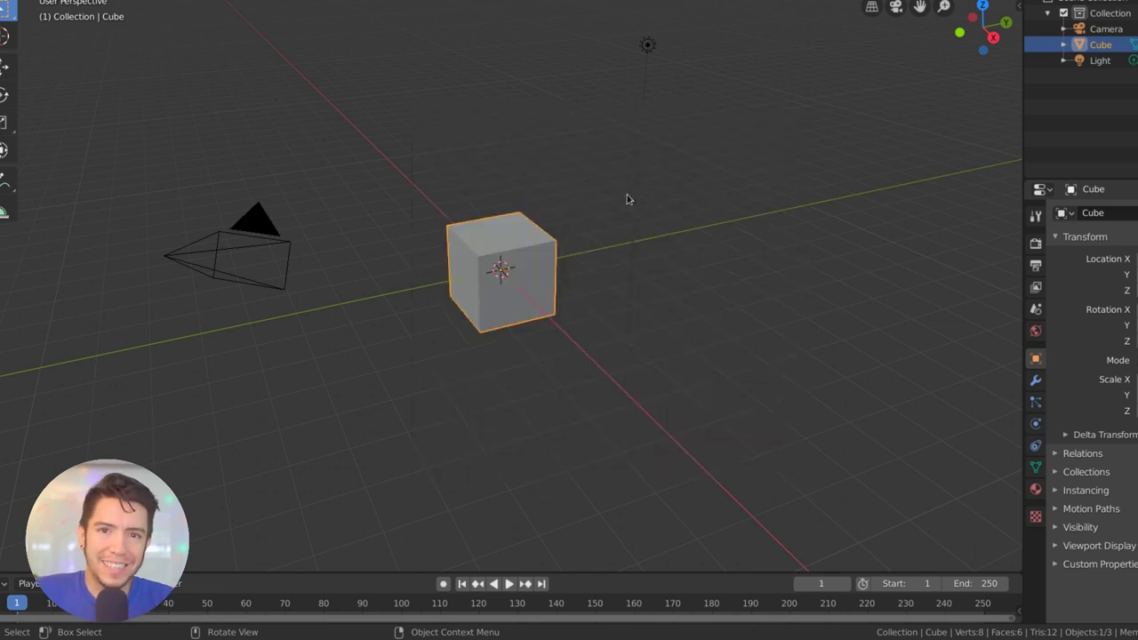
pyautogui.press('x')
pyautogui.click(589, 185)
pyautogui.hotkey('shift', 'a')
pyautogui.moveTo(588, 189)
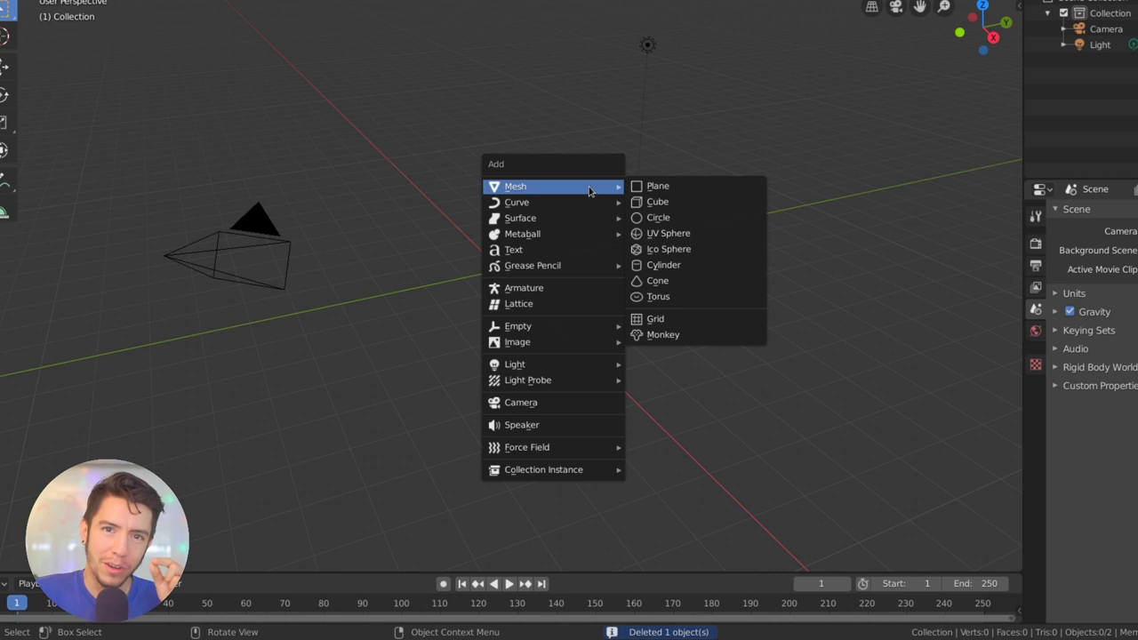
pyautogui.moveTo(579, 264)
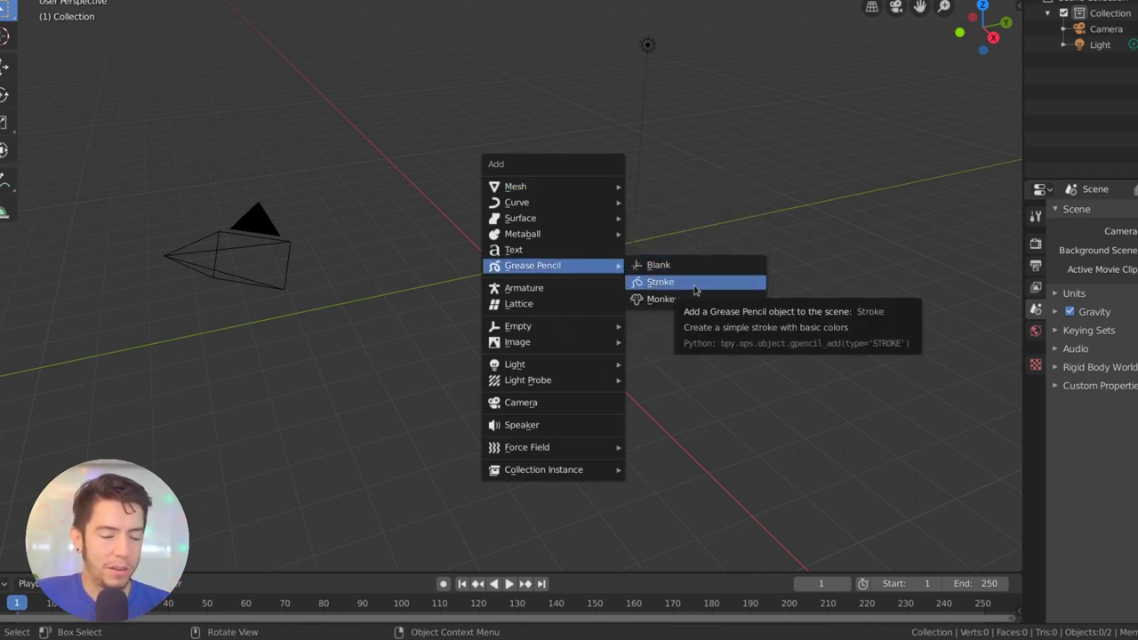
pyautogui.click(694, 284)
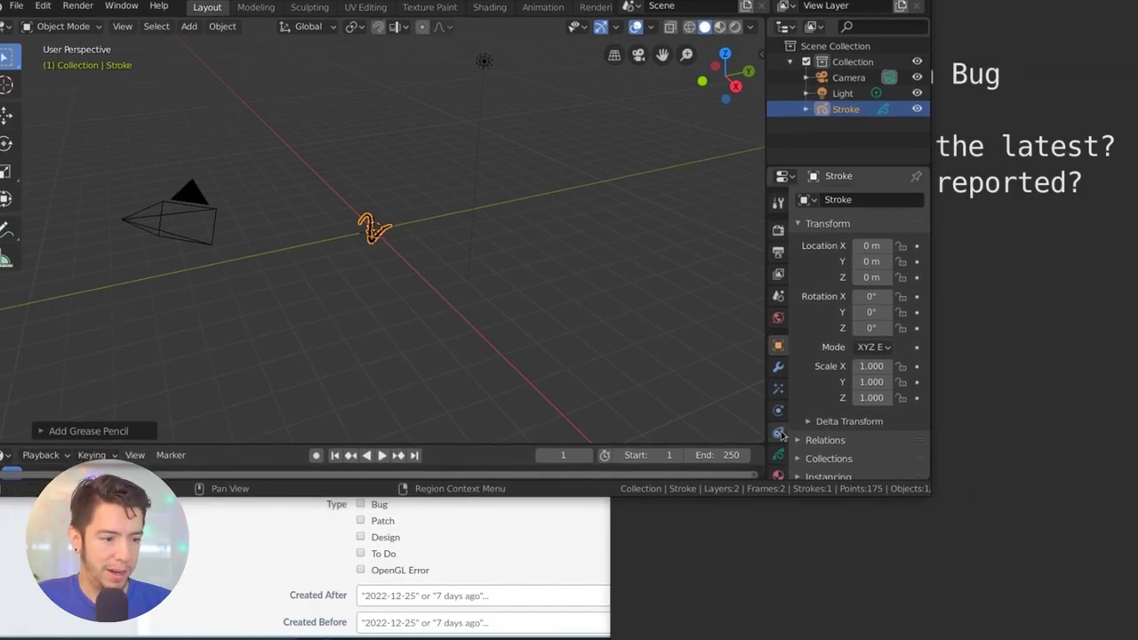
# Step: Unlink the White, Red and Green materials from the stroke's slots, then select Black
pyautogui.moveTo(442, 263); pyautogui.dragTo(737, 382, button='middle')
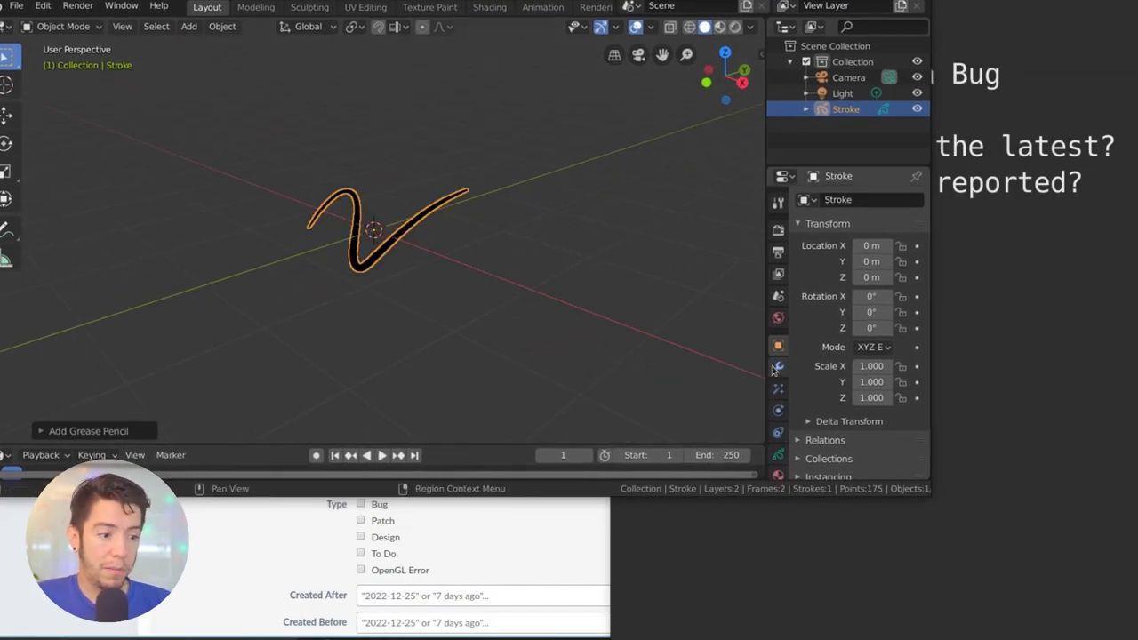
pyautogui.scroll(-2, 778, 388)
pyautogui.click(777, 429)
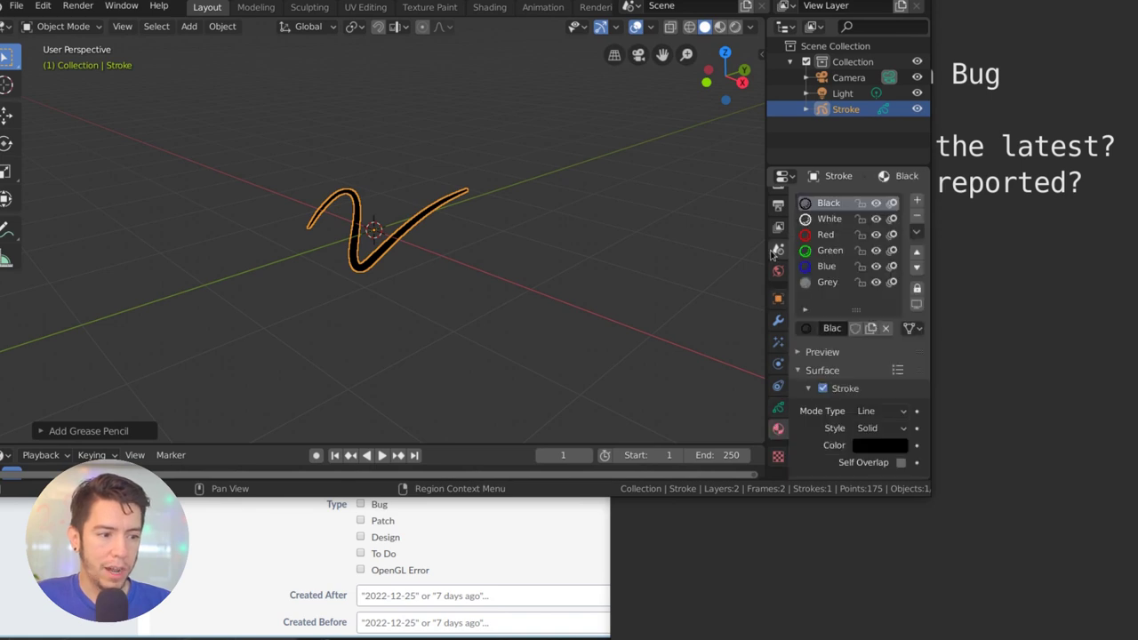
pyautogui.moveTo(766, 252); pyautogui.dragTo(650, 245)
pyautogui.click(781, 219)
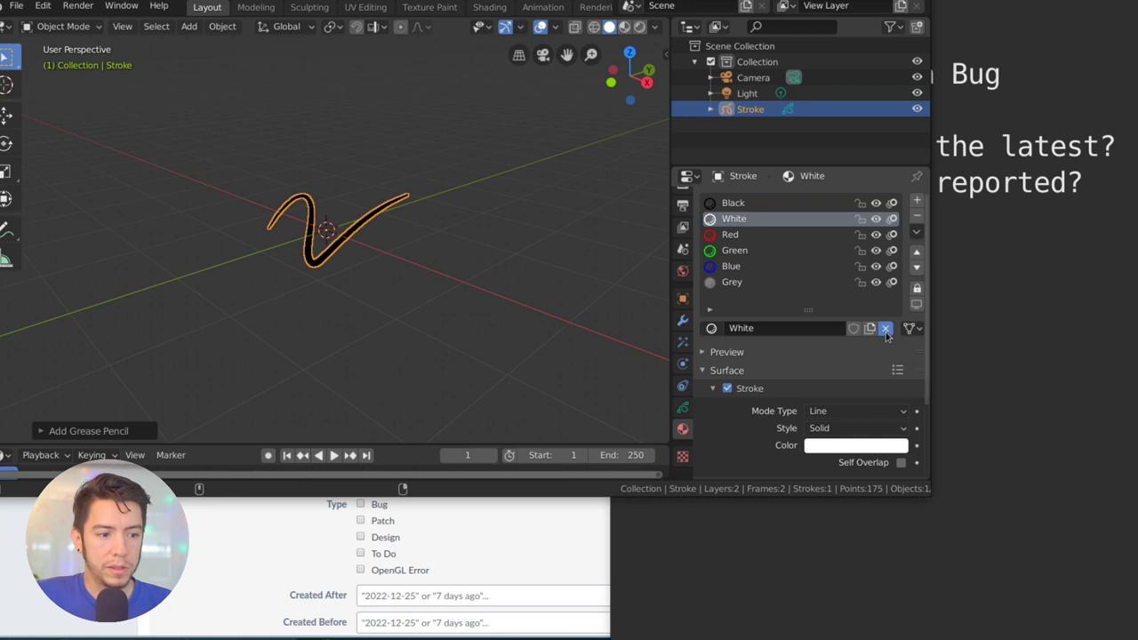
pyautogui.click(885, 328)
pyautogui.click(755, 236)
pyautogui.click(885, 328)
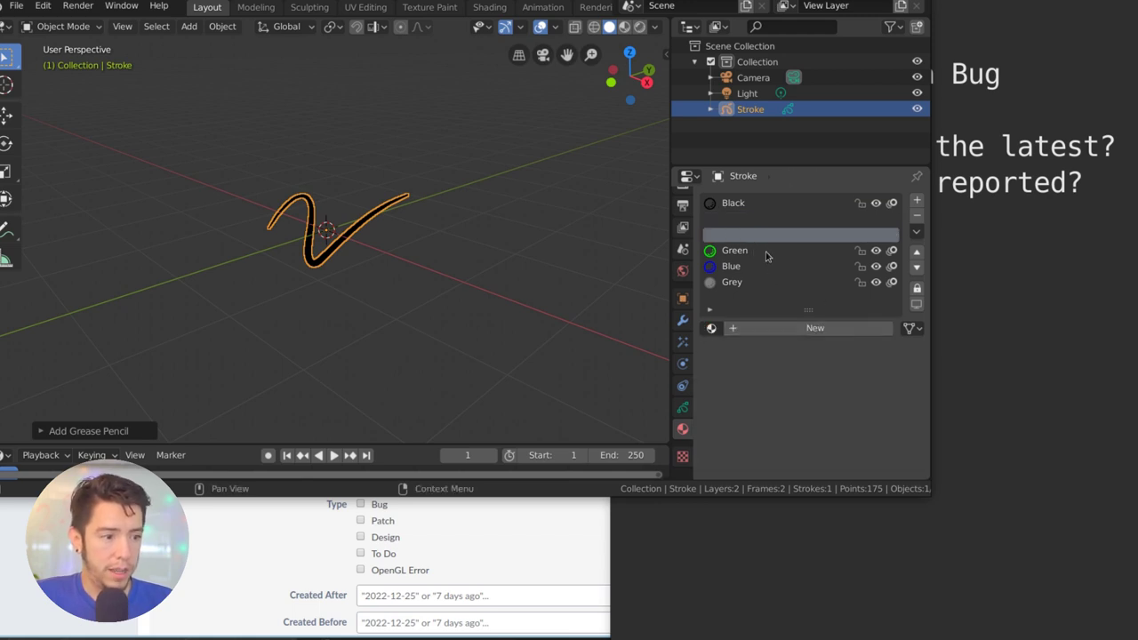
pyautogui.click(766, 252)
pyautogui.click(885, 328)
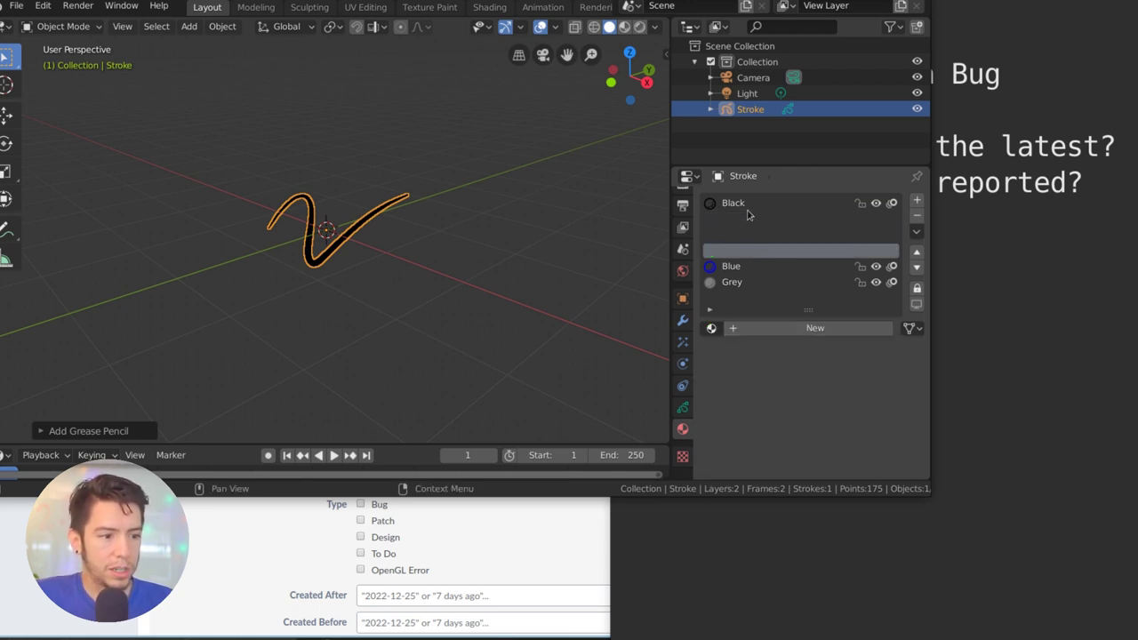
pyautogui.click(752, 205)
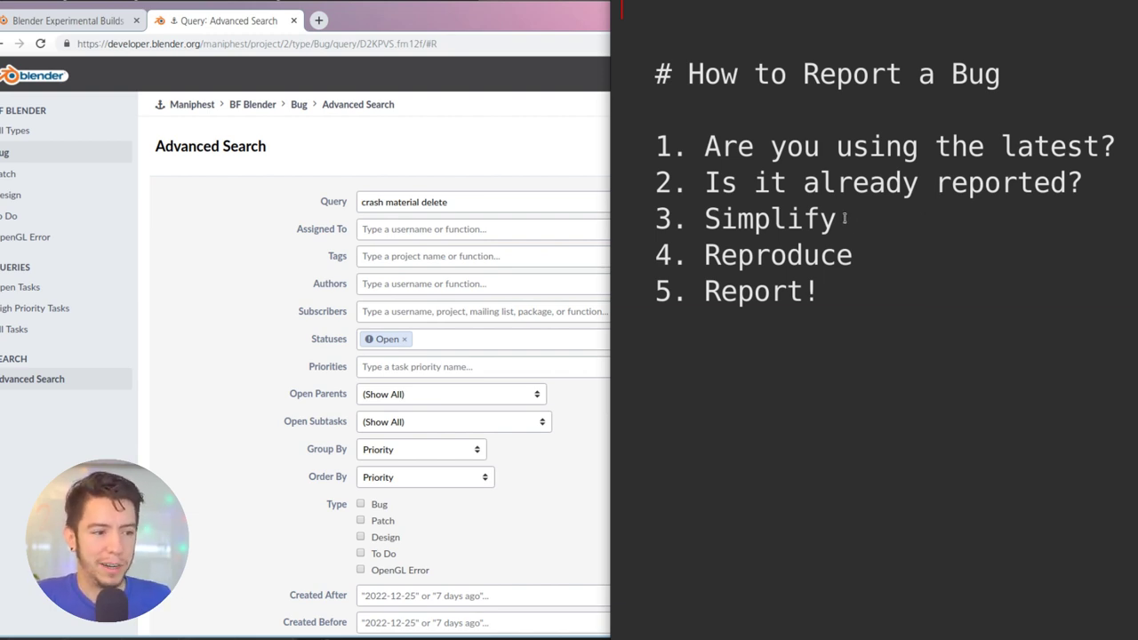
# Step: Highlight the Simplify step in the bug-report checklist
pyautogui.moveTo(844, 218); pyautogui.dragTo(704, 223)
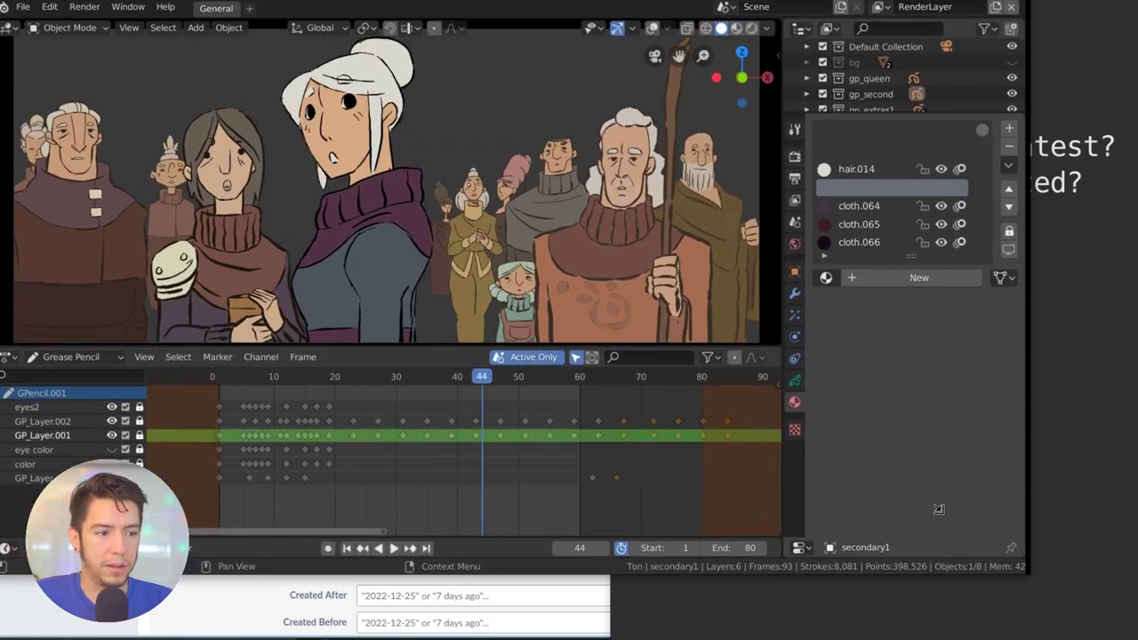
# Step: Delete the Tint modifier from the secondary1 crowd object and scroll through its material slots
pyautogui.click(805, 290)
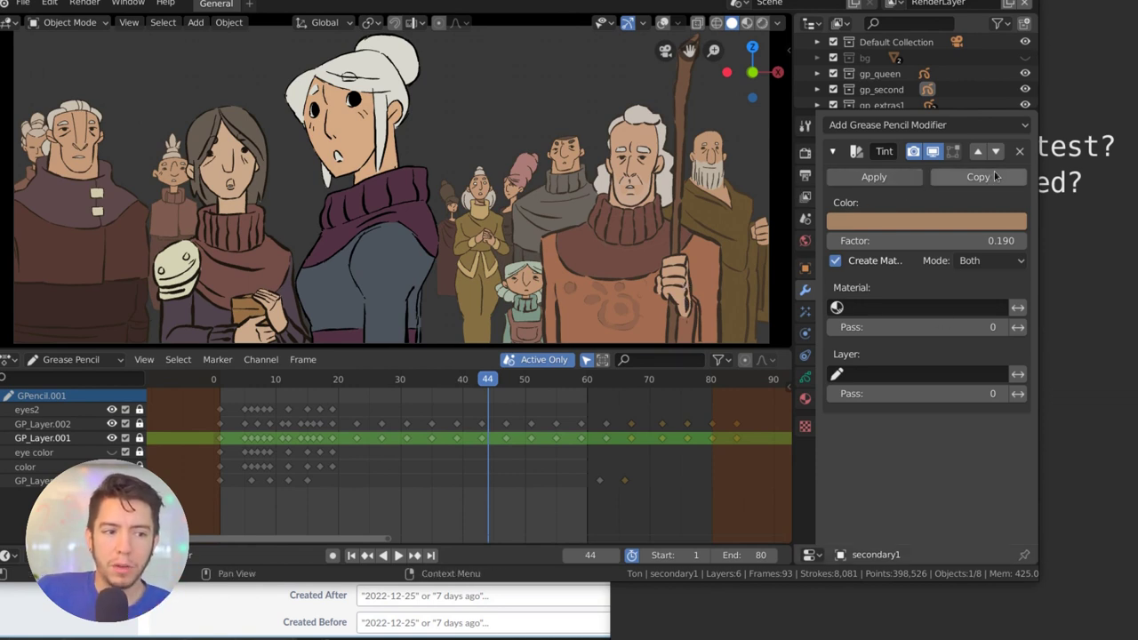
pyautogui.click(1019, 153)
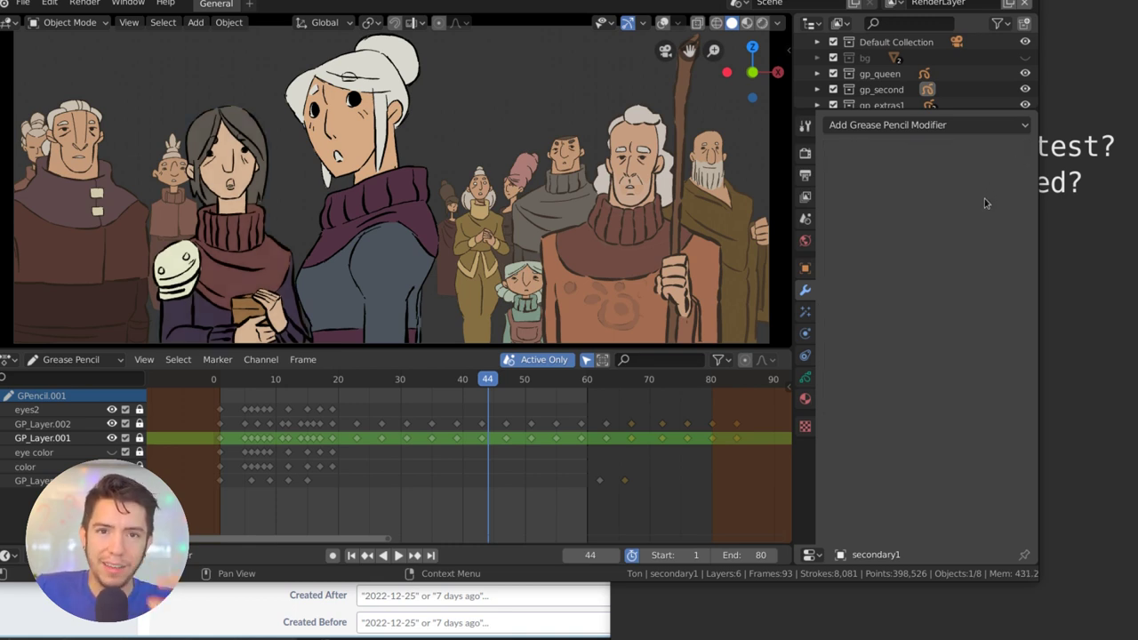
pyautogui.click(804, 398)
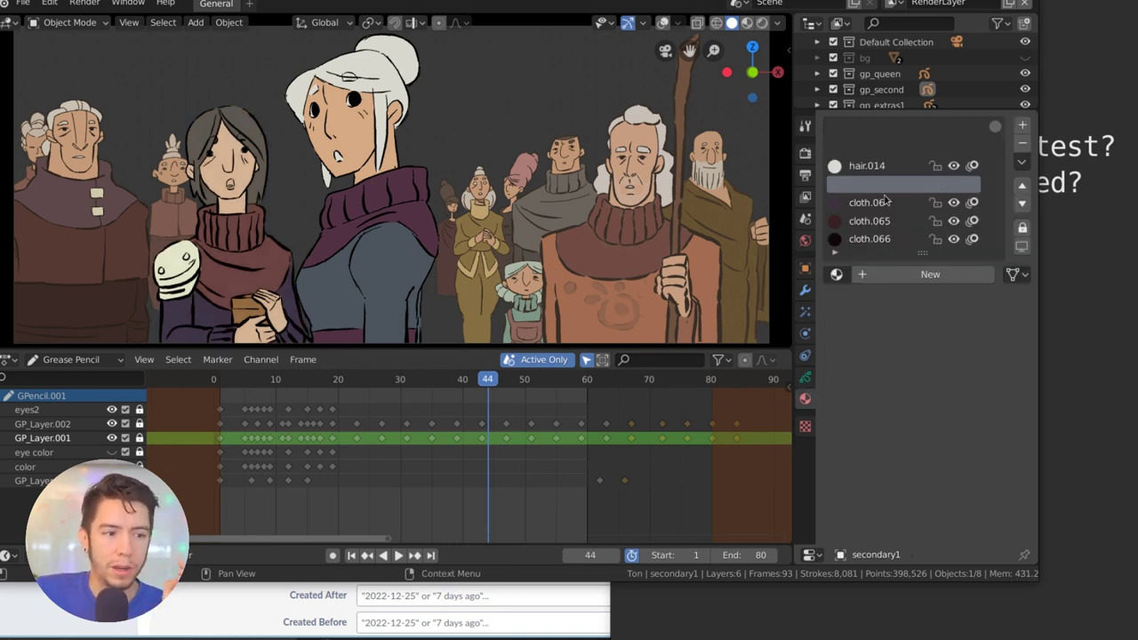
pyautogui.scroll(-10, 889, 207)
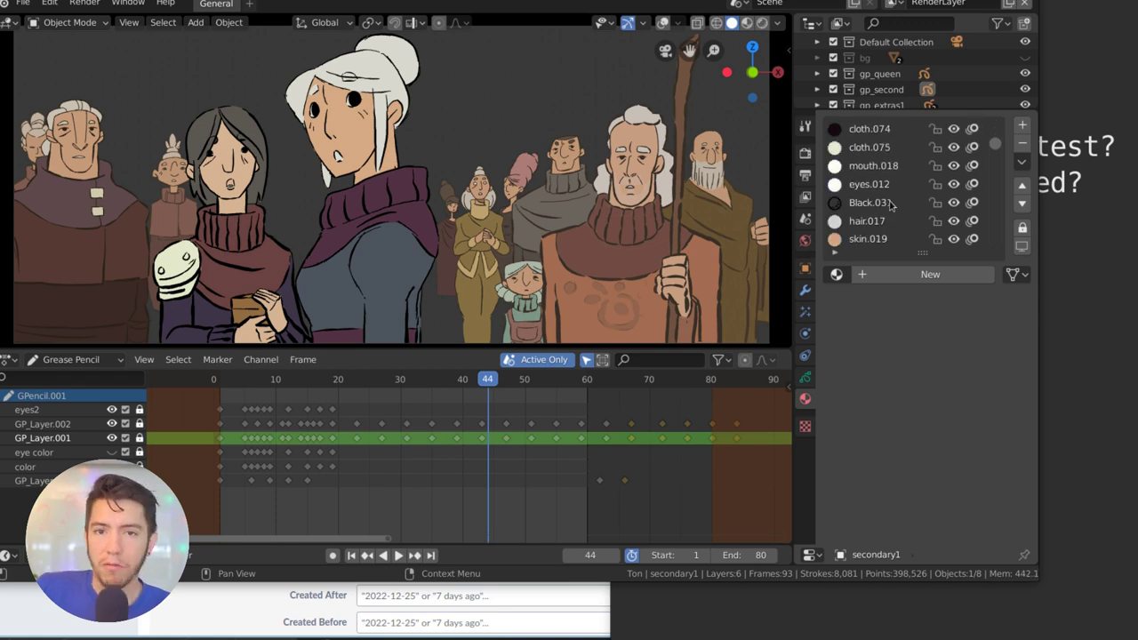
pyautogui.scroll(5, 887, 203)
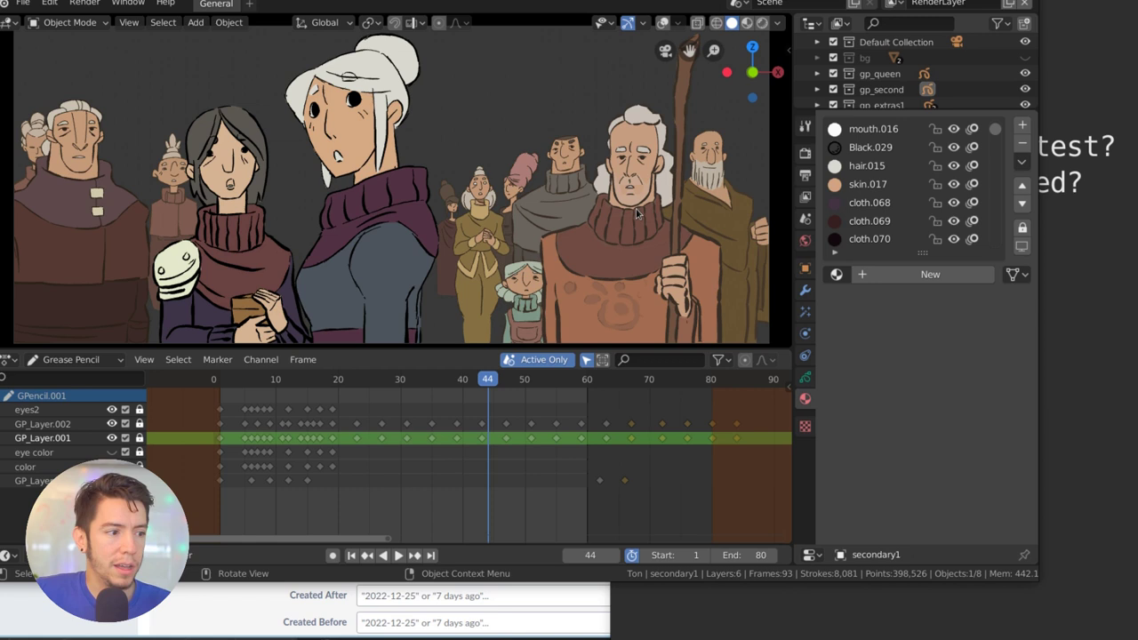
# Step: Delete the seven crowd objects and select the remaining main character
pyautogui.press('a')
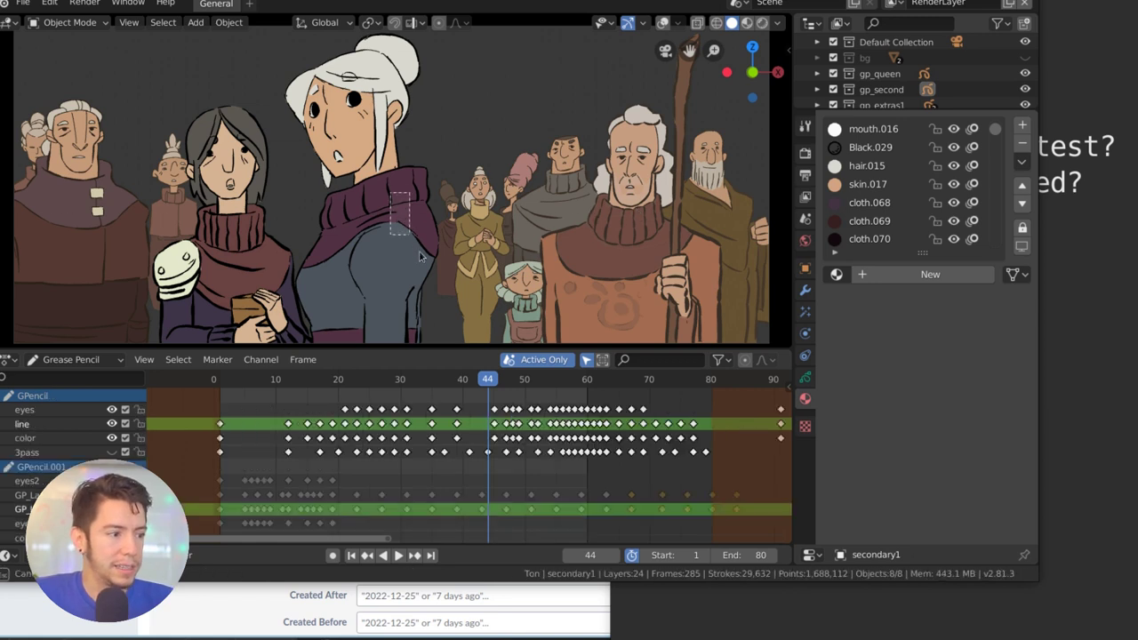
pyautogui.press('x')
pyautogui.click(413, 236)
pyautogui.click(378, 133)
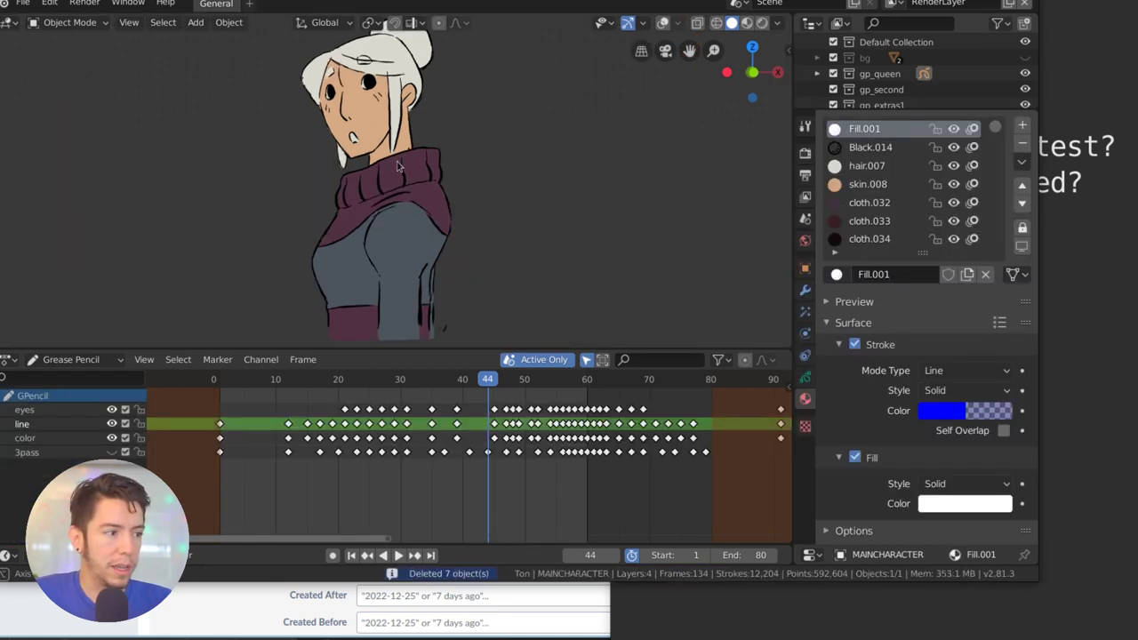
pyautogui.moveTo(407, 178); pyautogui.dragTo(672, 189, button='middle')
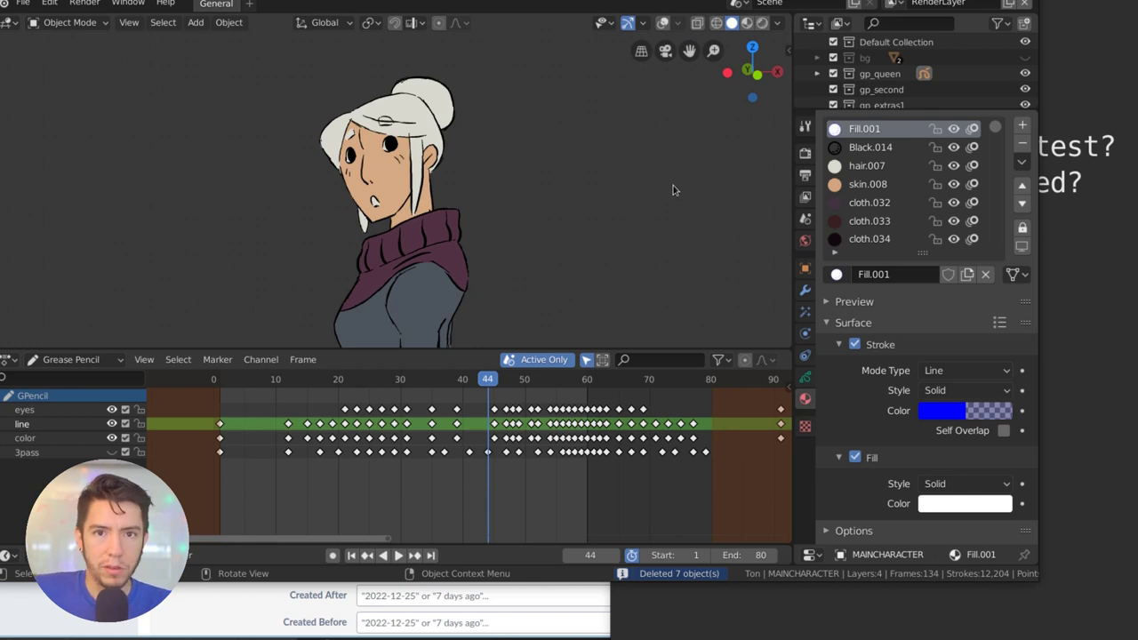
# Step: Remove the line, color and 3pass layers, leaving only the eyes layer
pyautogui.click(804, 377)
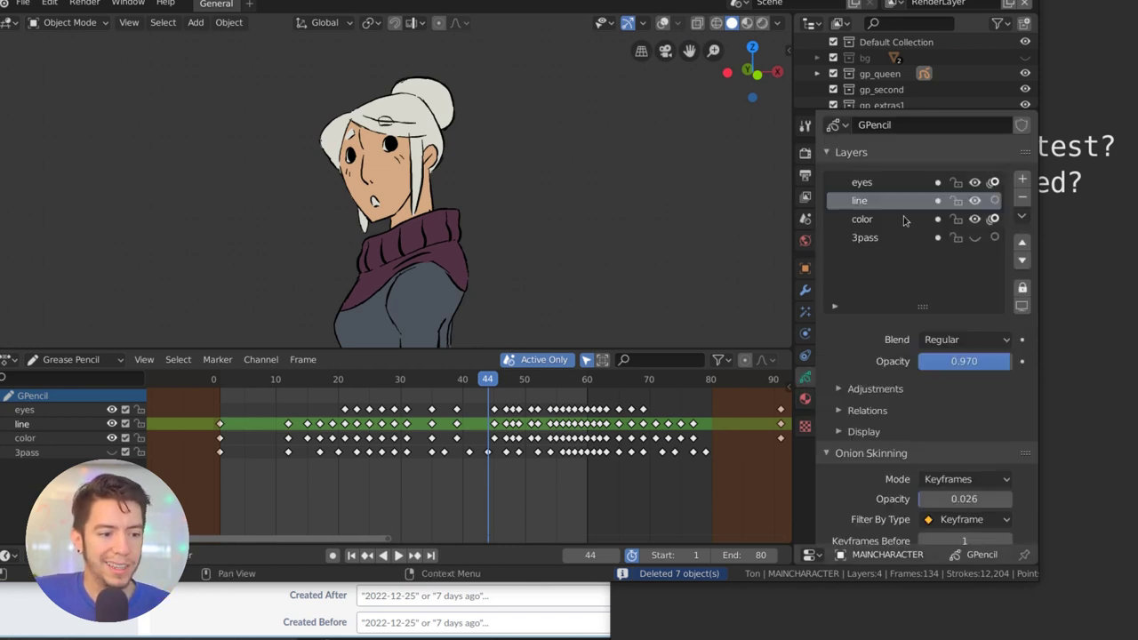
pyautogui.click(1021, 197)
pyautogui.click(1021, 197)
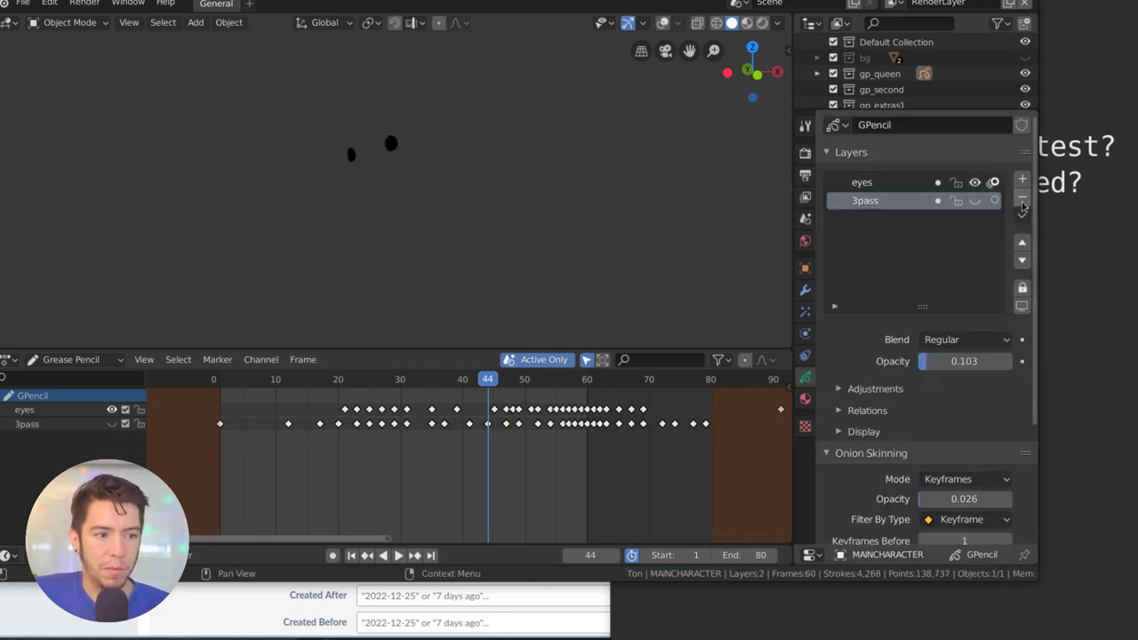
pyautogui.click(1021, 197)
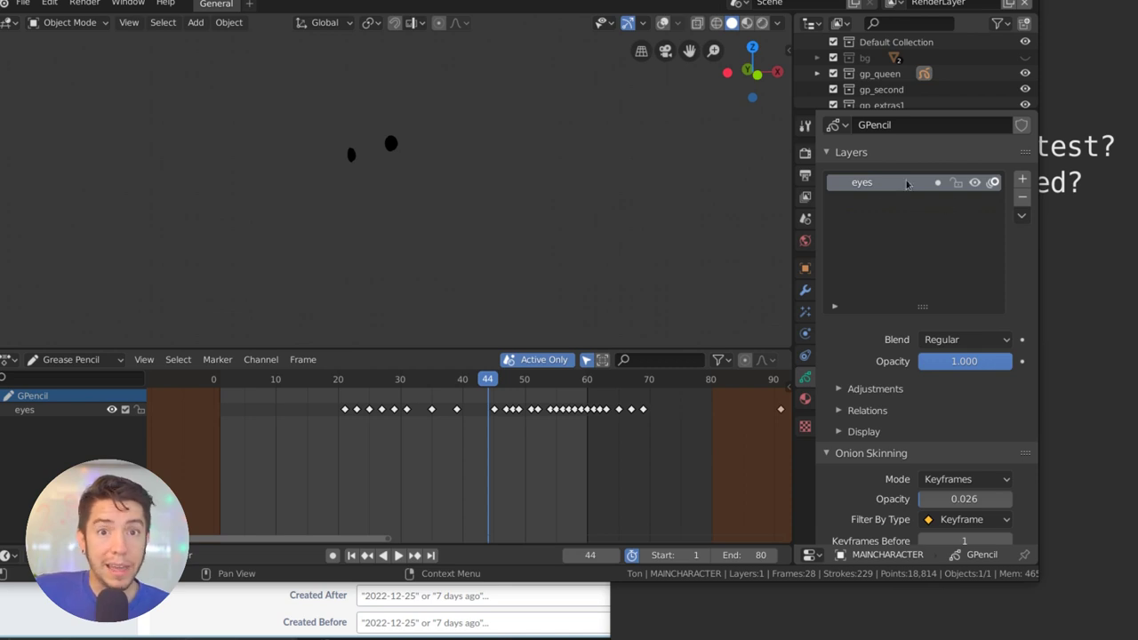
pyautogui.scroll(5, 418, 132)
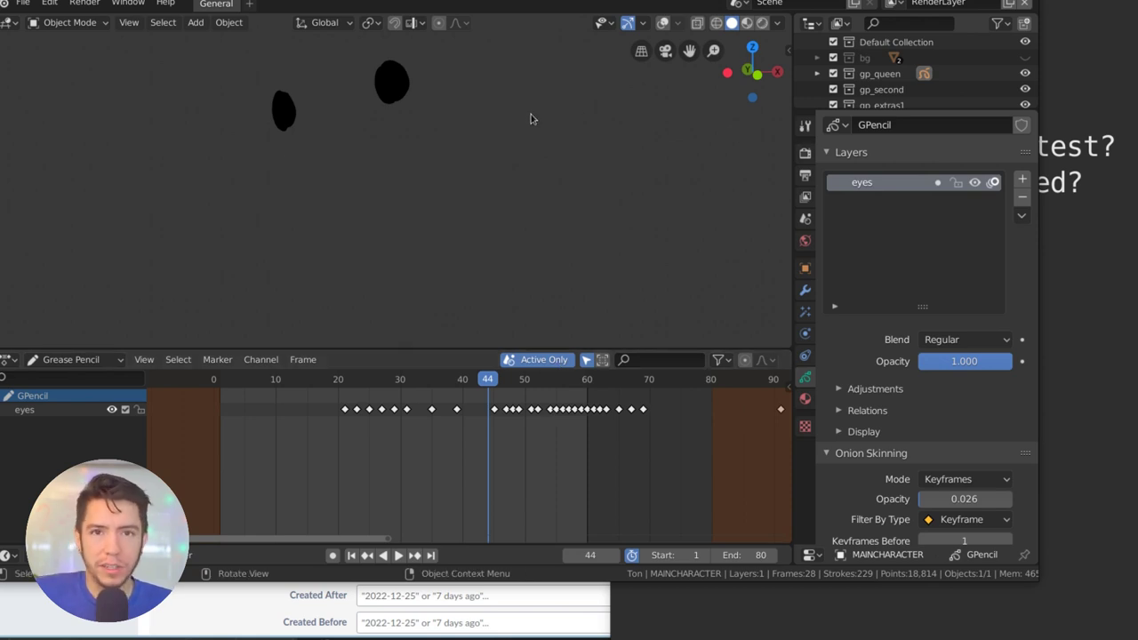
pyautogui.click(736, 4)
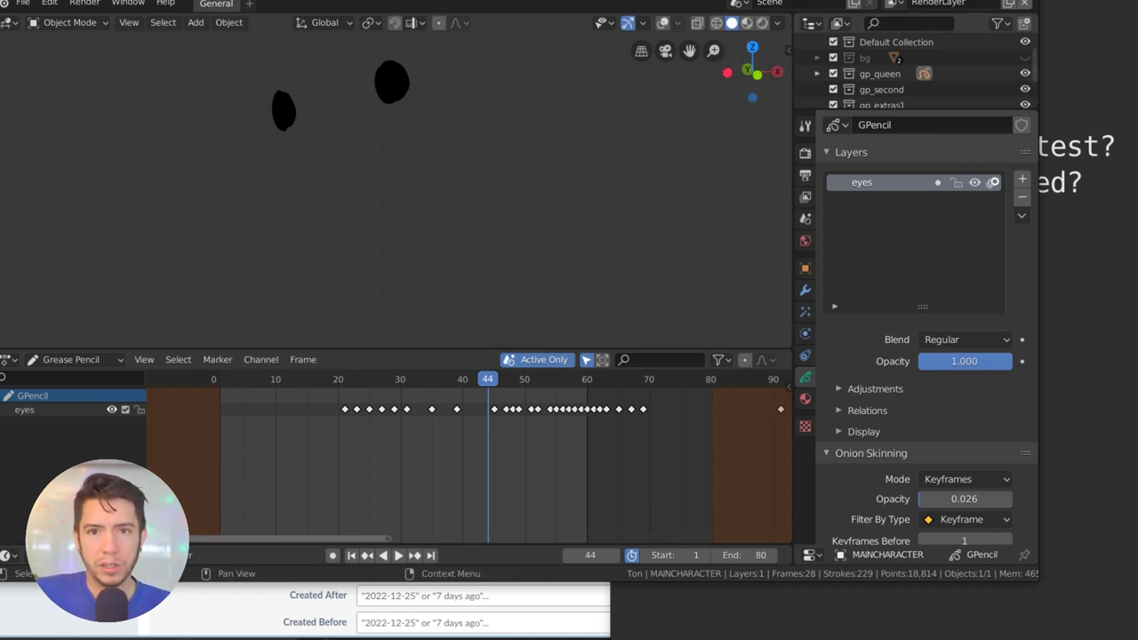
# Step: Quit Blender without saving, relaunch it and dismiss the splash screen
pyautogui.hotkey('ctrl', 'q')
pyautogui.click(369, 305)
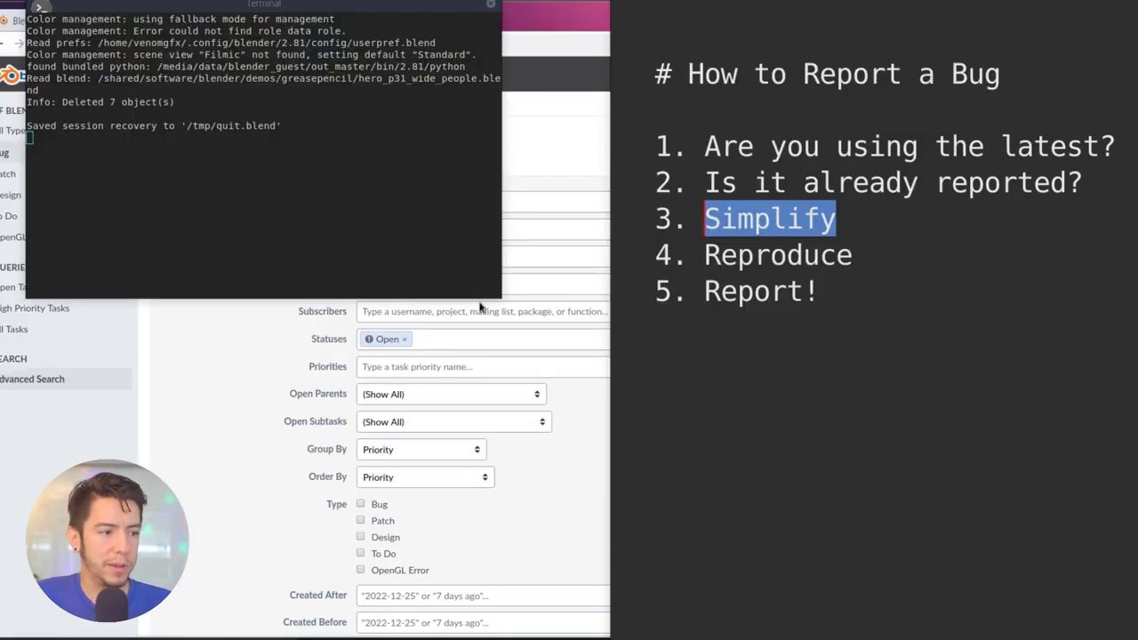
pyautogui.click(880, 217)
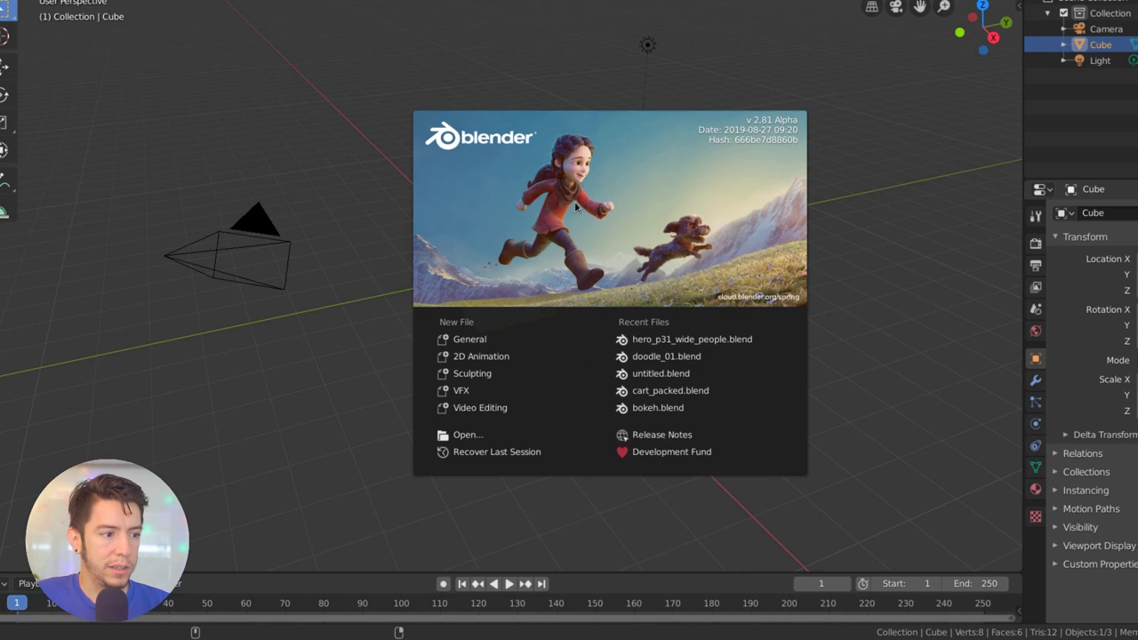
pyautogui.click(577, 218)
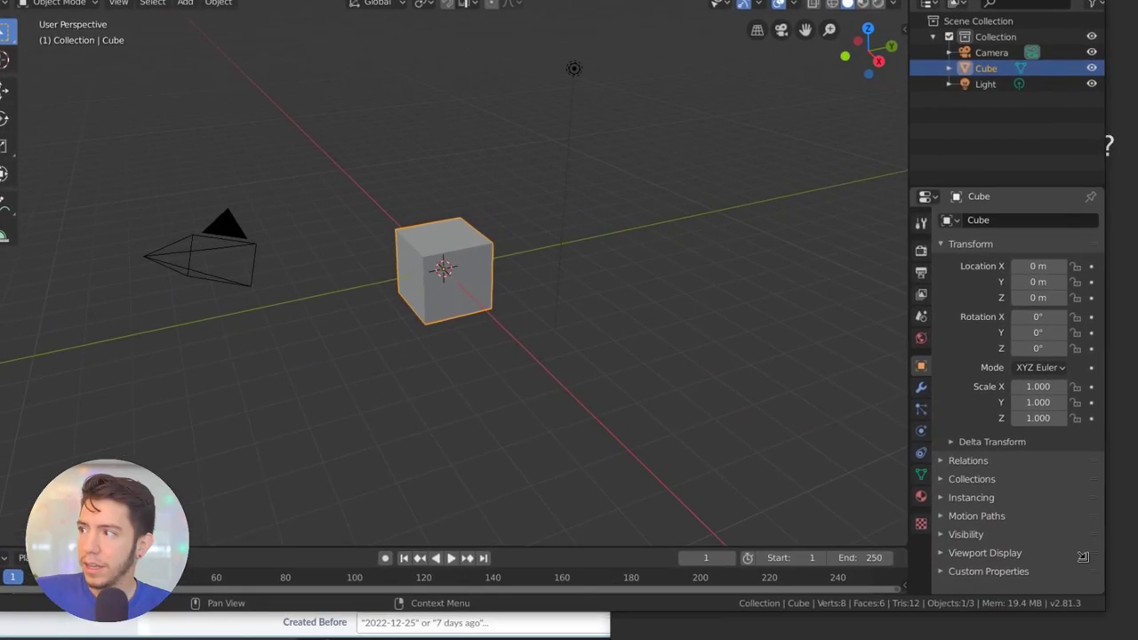
# Step: Delete the default cube, camera and light, then add a grease pencil Monkey
pyautogui.press('x')
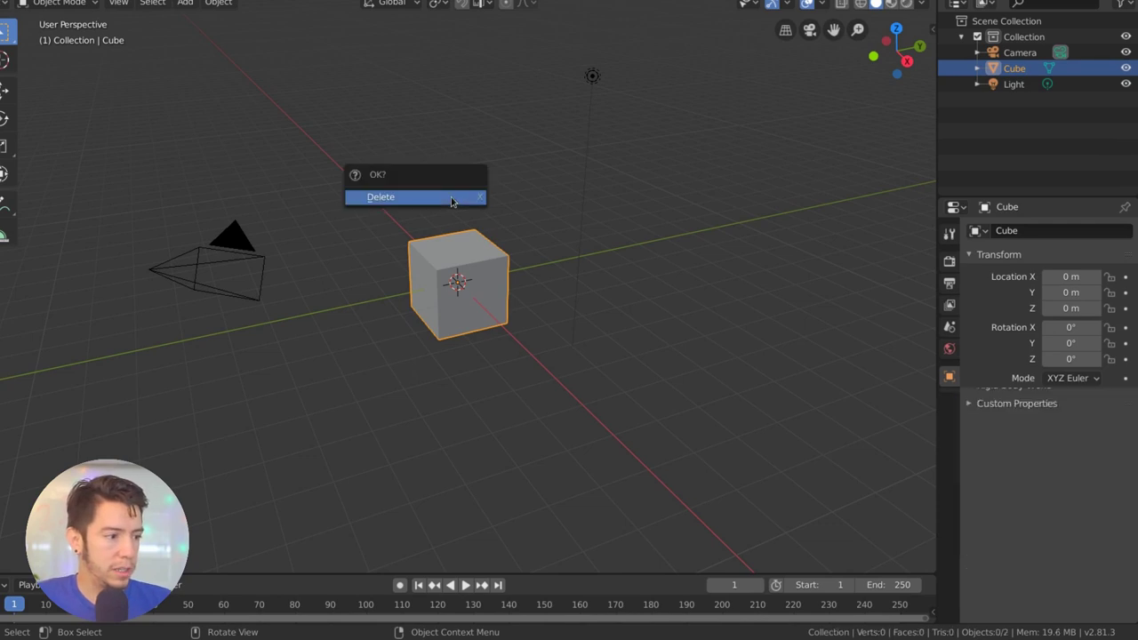
pyautogui.click(451, 201)
pyautogui.hotkey('shift', 'a')
pyautogui.press('Escape')
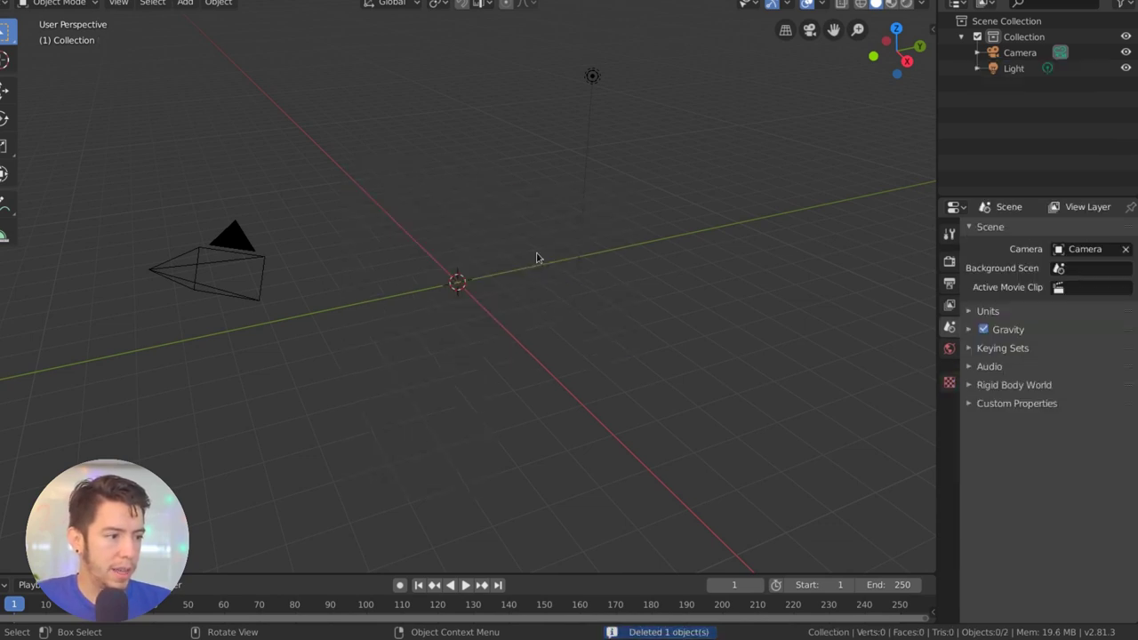
pyautogui.press('a')
pyautogui.press('x')
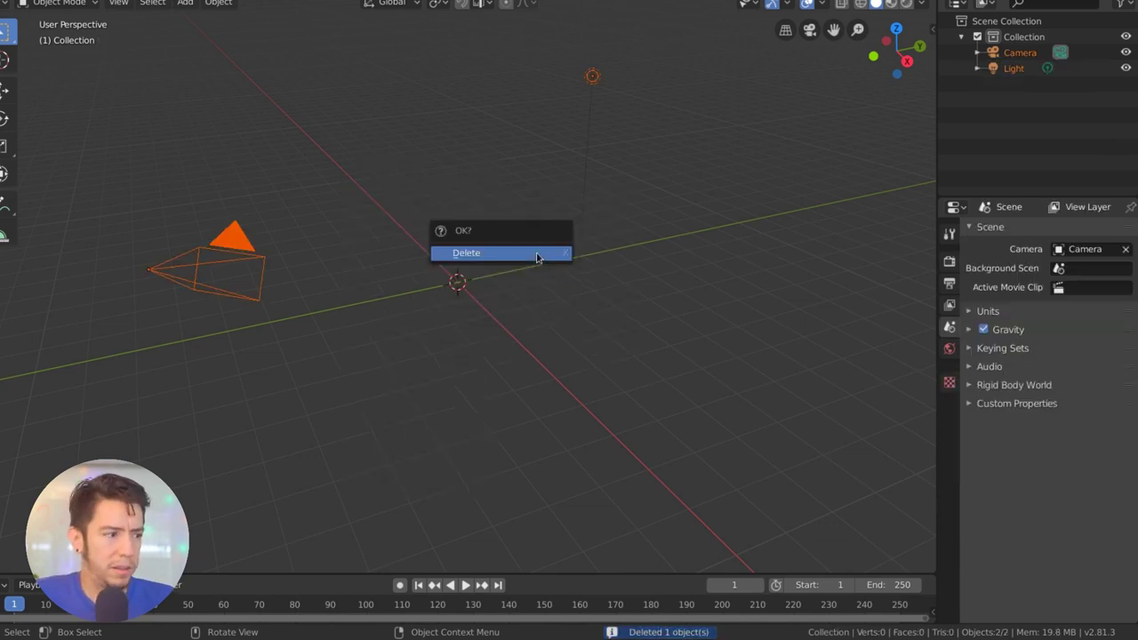
pyautogui.click(536, 256)
pyautogui.hotkey('shift', 'a')
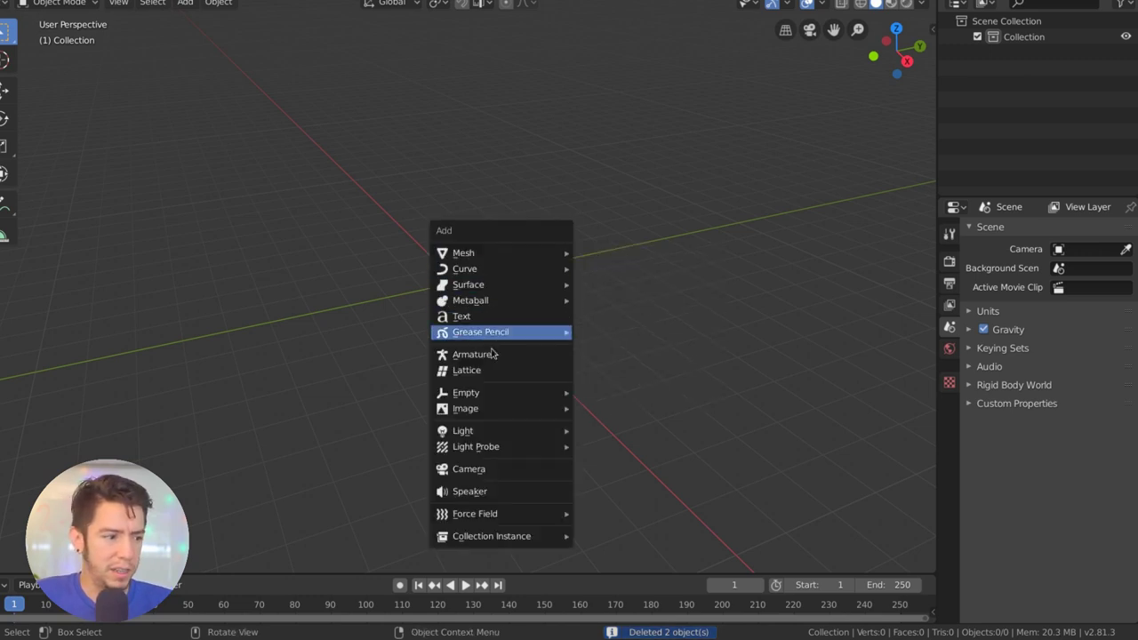
pyautogui.moveTo(490, 337)
pyautogui.click(652, 374)
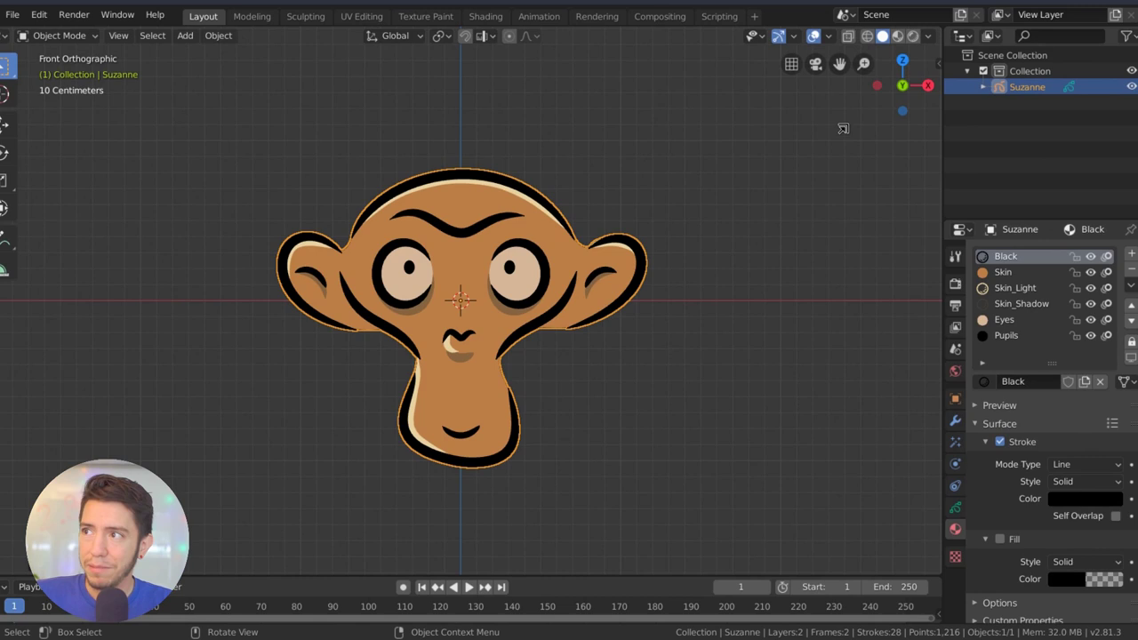
# Step: Remove the Pupils, Eyes, Skin_Shadow, Skin_Light and Skin material slots, then choose Save As
pyautogui.click(1001, 335)
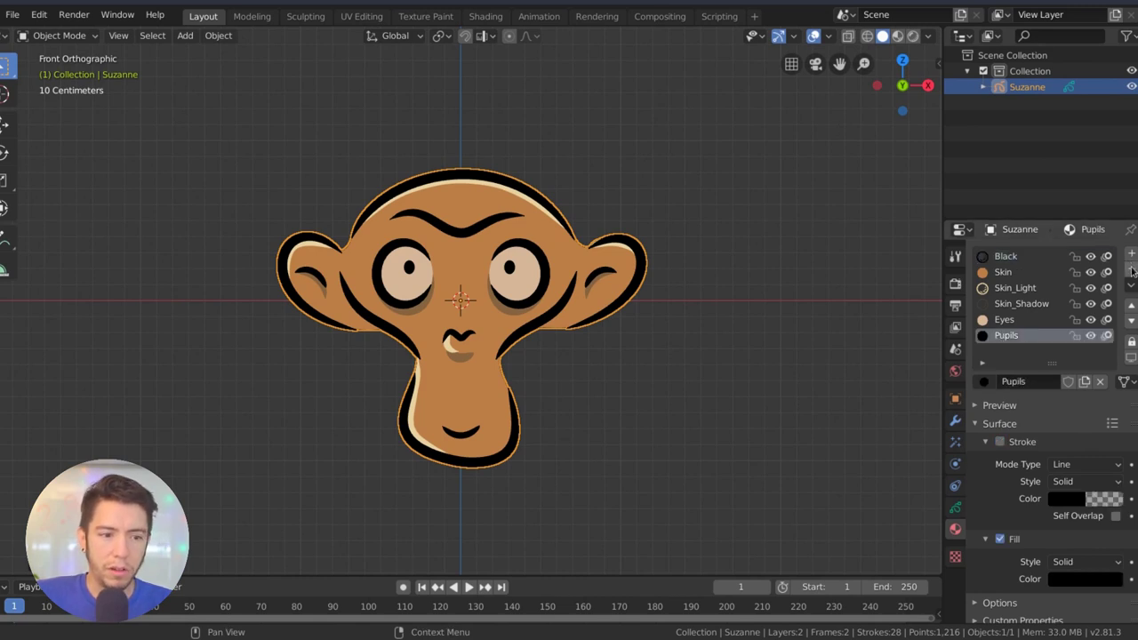
pyautogui.click(1131, 271)
pyautogui.click(1131, 271)
pyautogui.click(1131, 271)
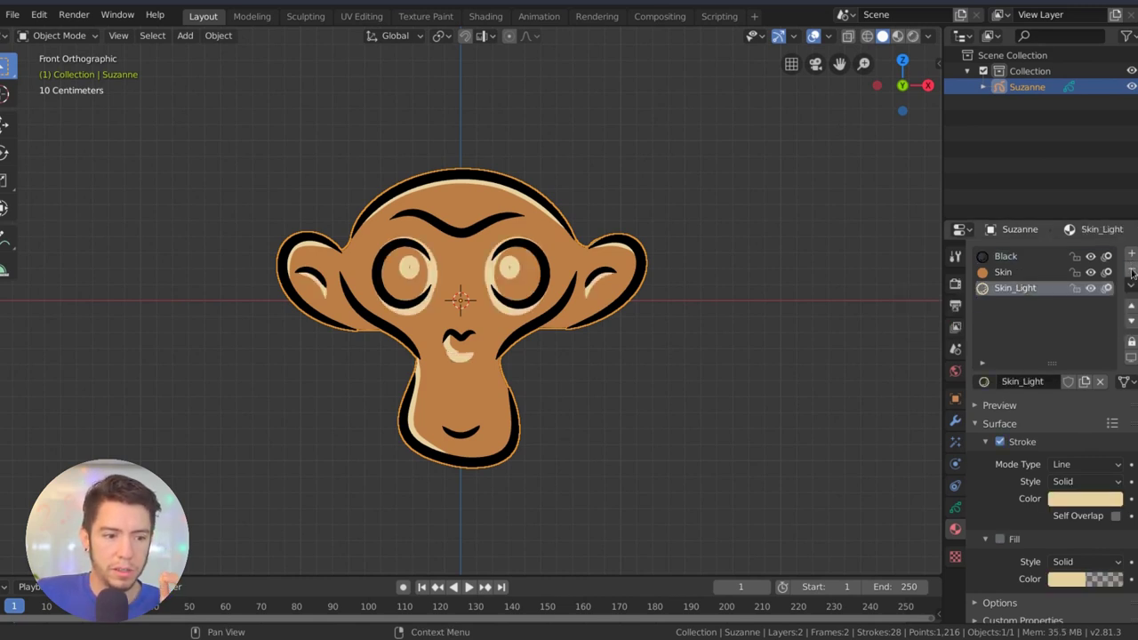
pyautogui.click(1131, 271)
pyautogui.click(1131, 272)
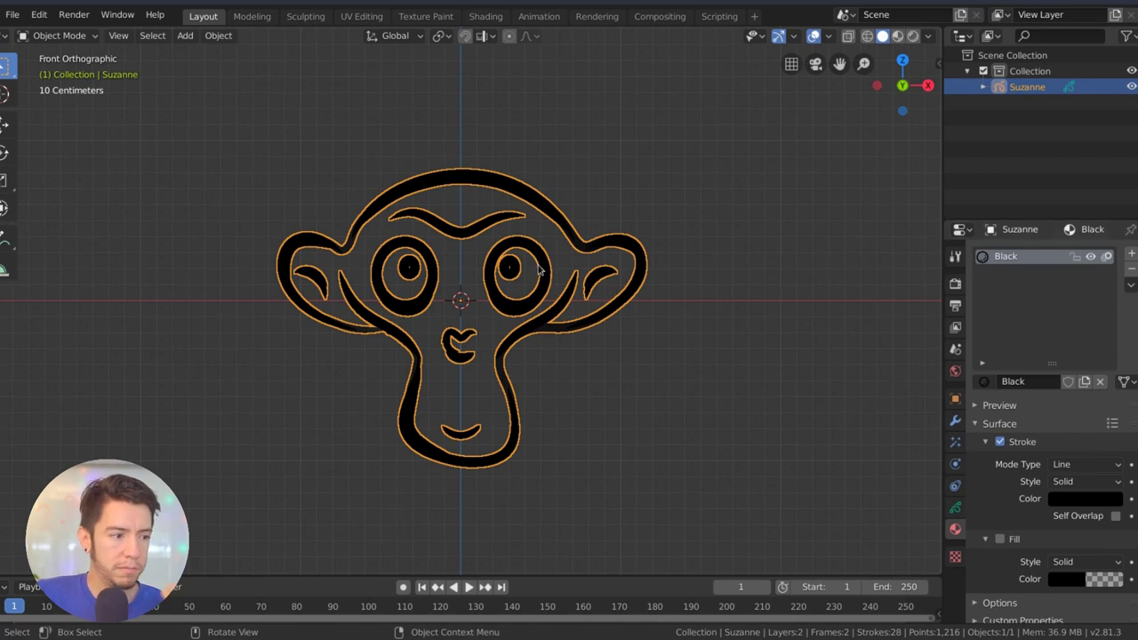
pyautogui.click(13, 14)
pyautogui.click(50, 134)
# Step: Save the scene as greasepencil_demo.blend in the demo folder
pyautogui.click(18, 305)
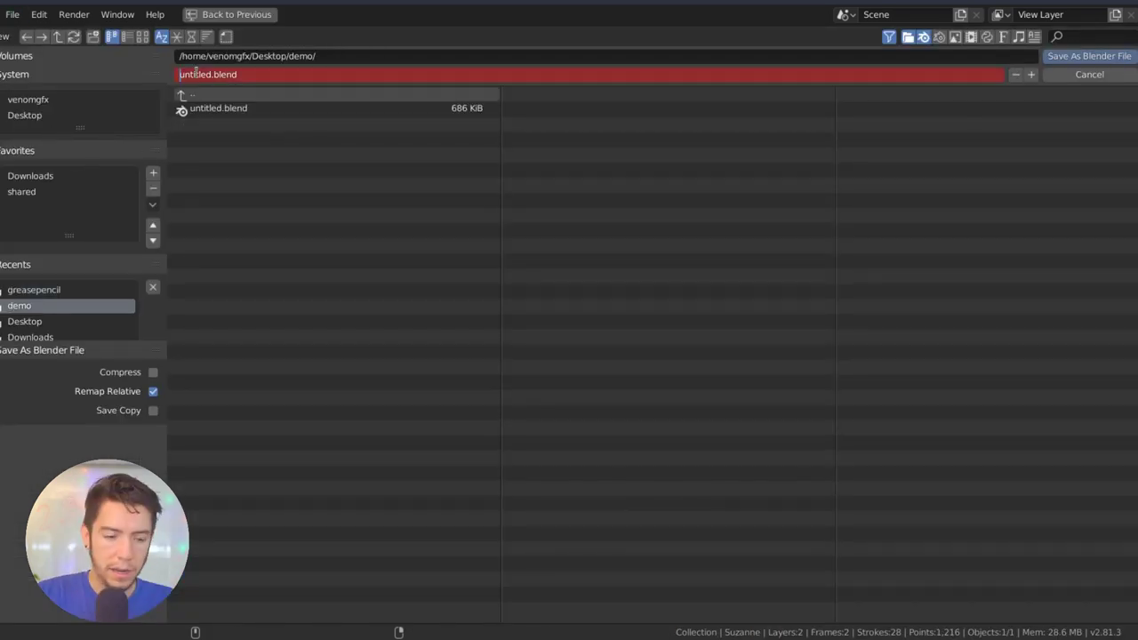
pyautogui.doubleClick(196, 73)
pyautogui.write('greasepencil')
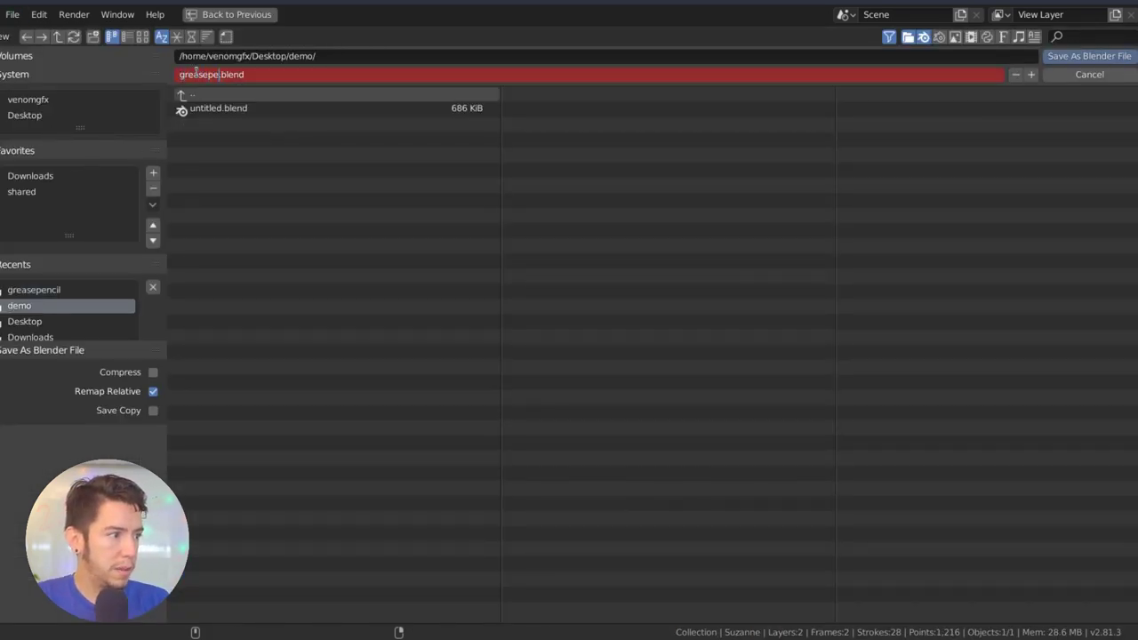
pyautogui.write('_demo')
pyautogui.press('Return')
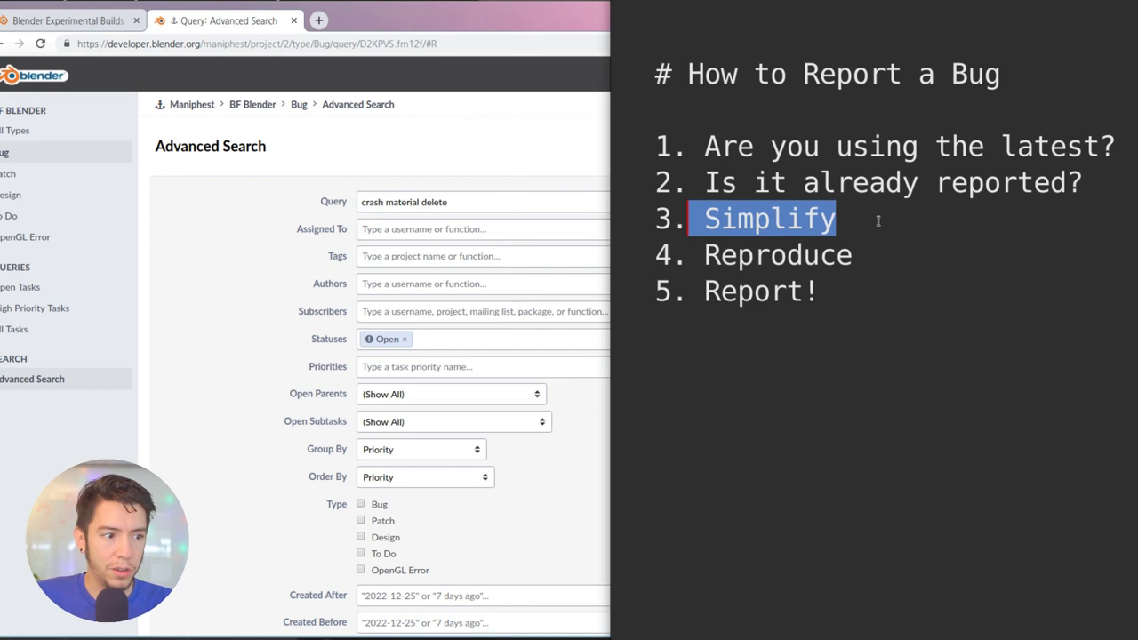
pyautogui.click(859, 254)
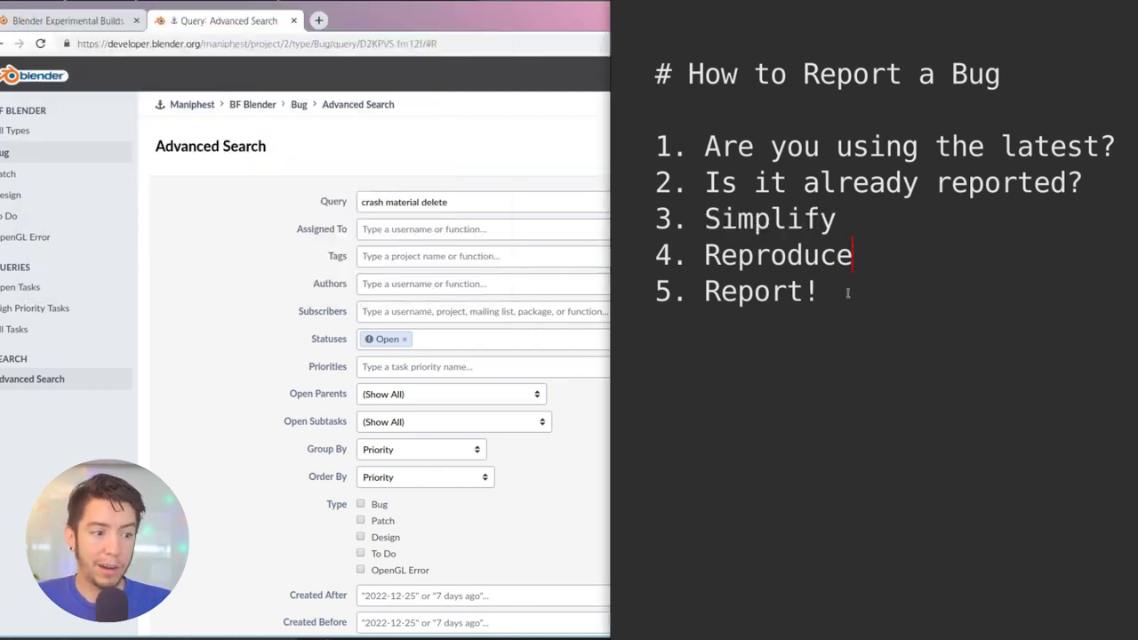
# Step: Relaunch Blender and choose Help > Report a Bug
pyautogui.tripleClick(847, 294)
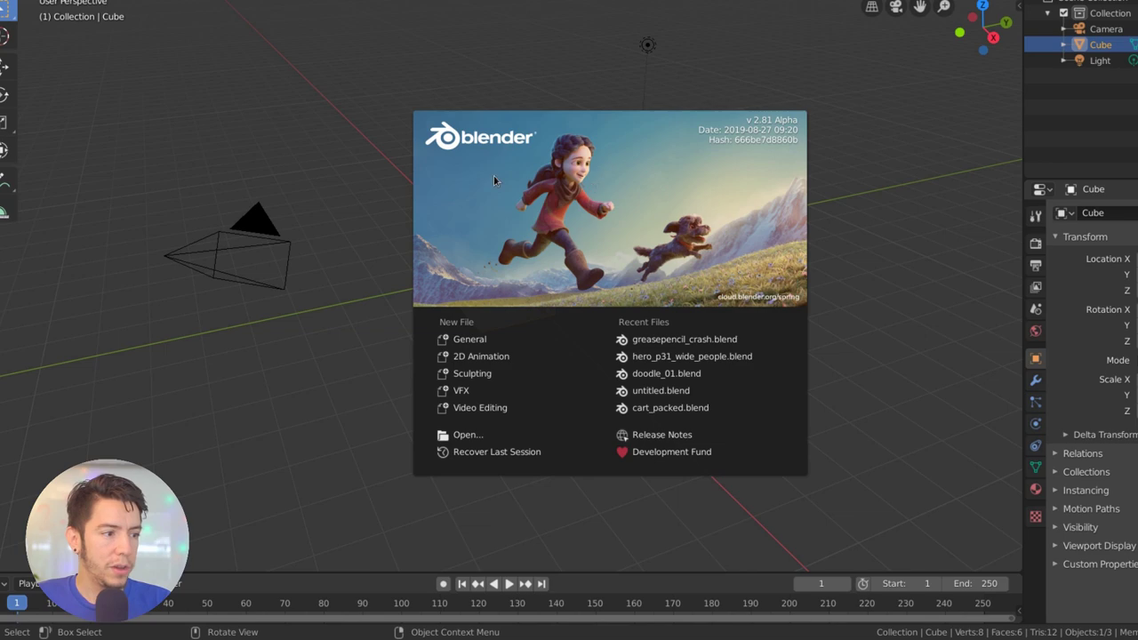
pyautogui.click(493, 174)
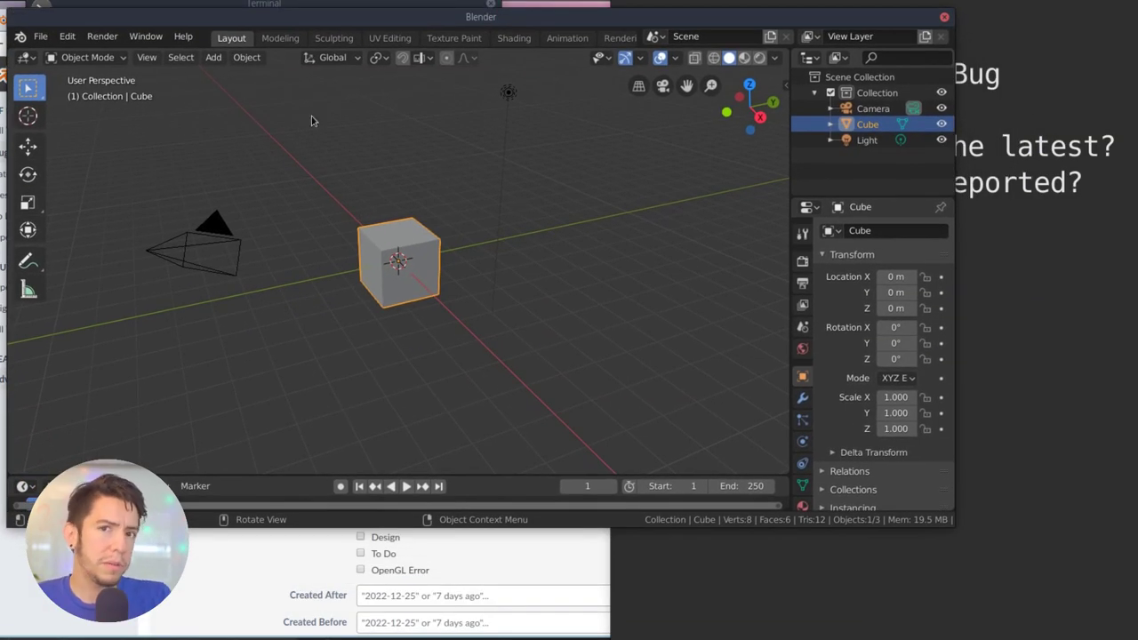
pyautogui.click(182, 42)
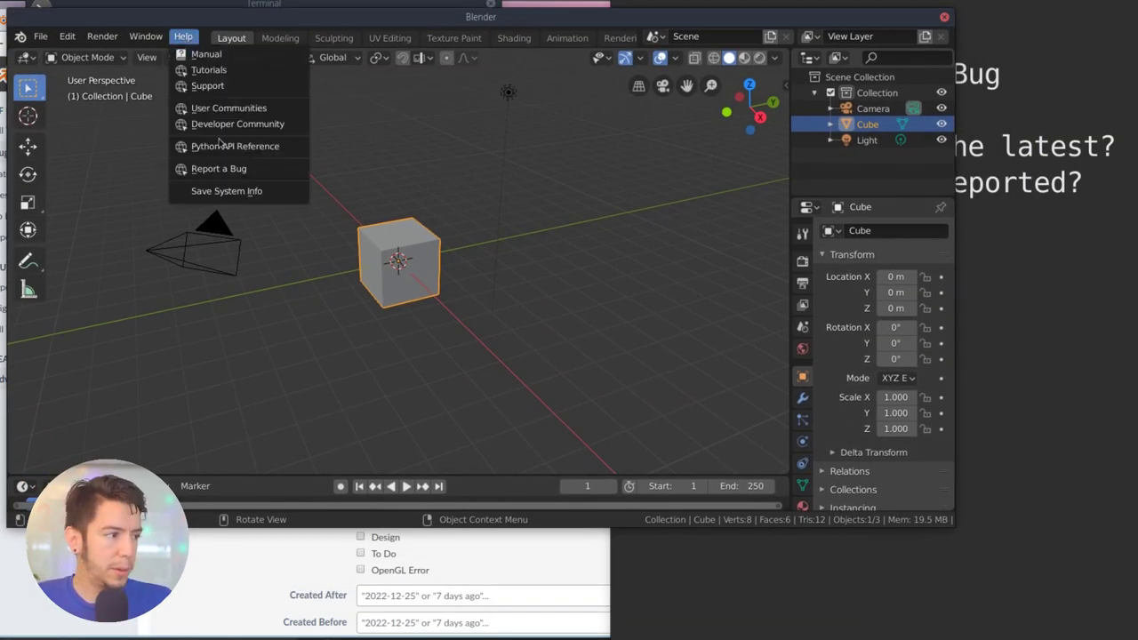
pyautogui.click(263, 170)
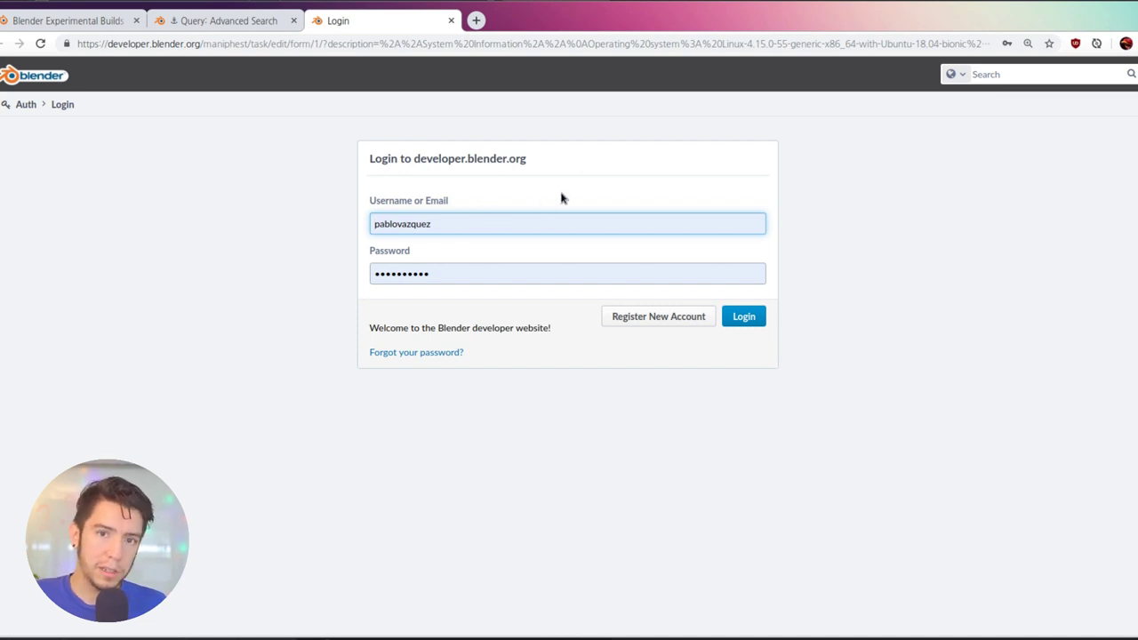
# Step: Log in to developer.blender.org with the prefilled account credentials
pyautogui.click(747, 321)
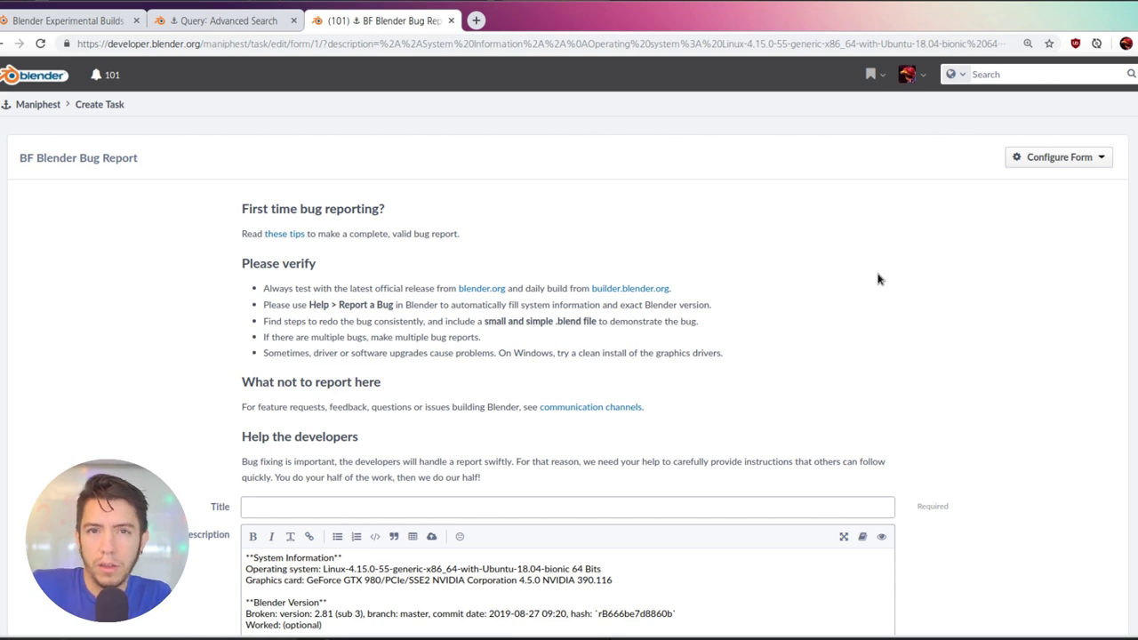
# Step: Zoom the bug report page to 150% and scroll down to the form fields
pyautogui.scroll(-1, 884, 279)
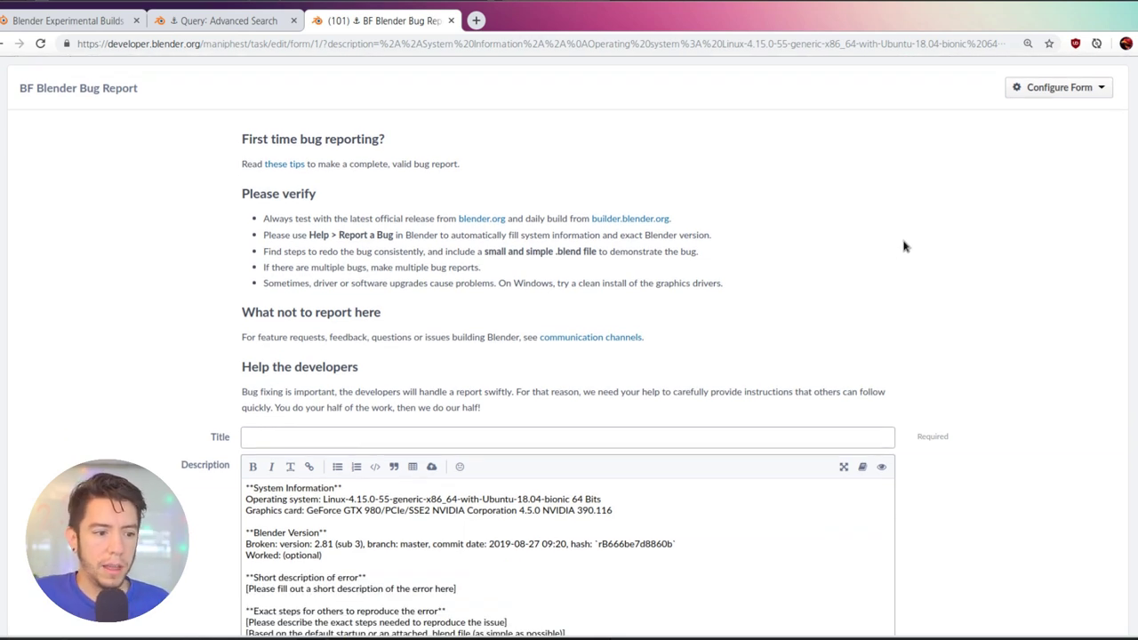
pyautogui.scroll(-1, 902, 259)
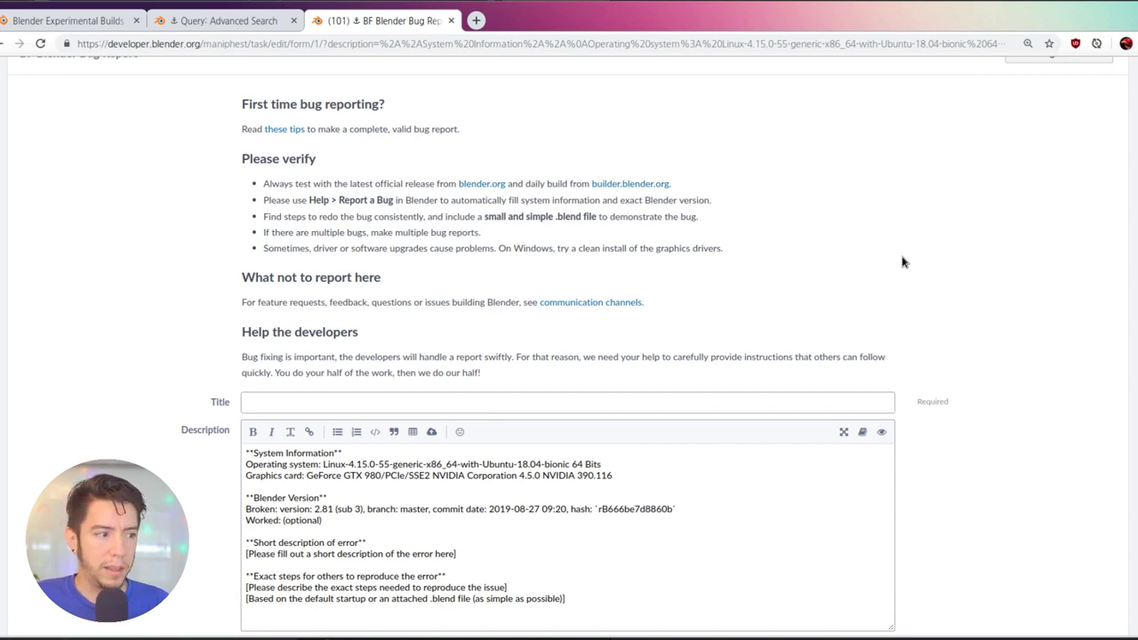
pyautogui.scroll(2, 902, 262)
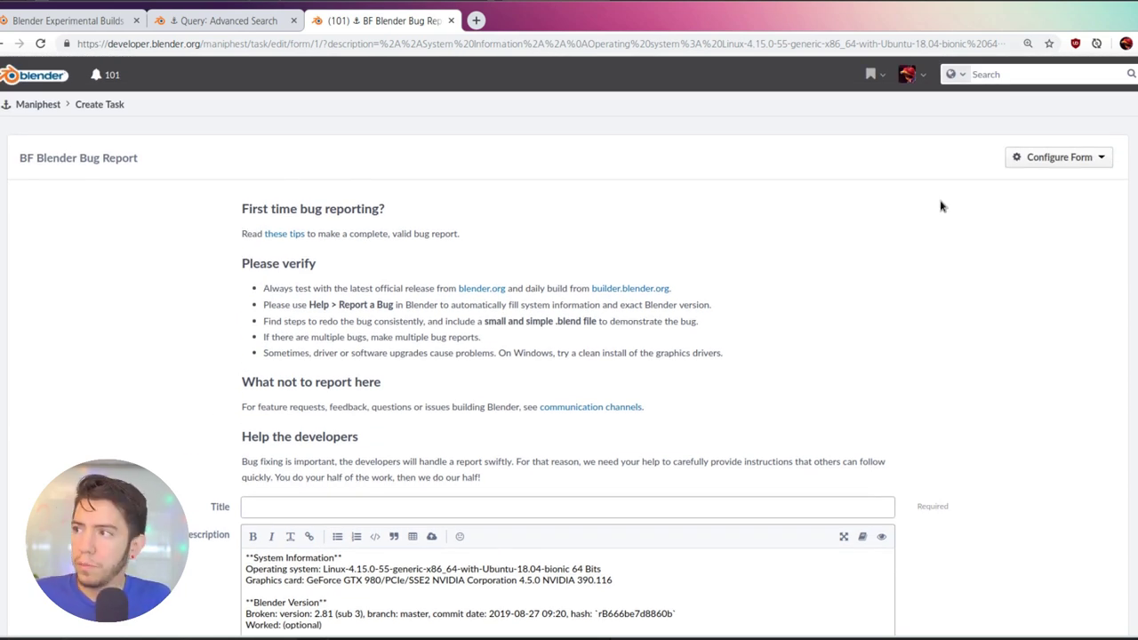
pyautogui.hotkey('ctrl', '+')
pyautogui.hotkey('ctrl', '+')
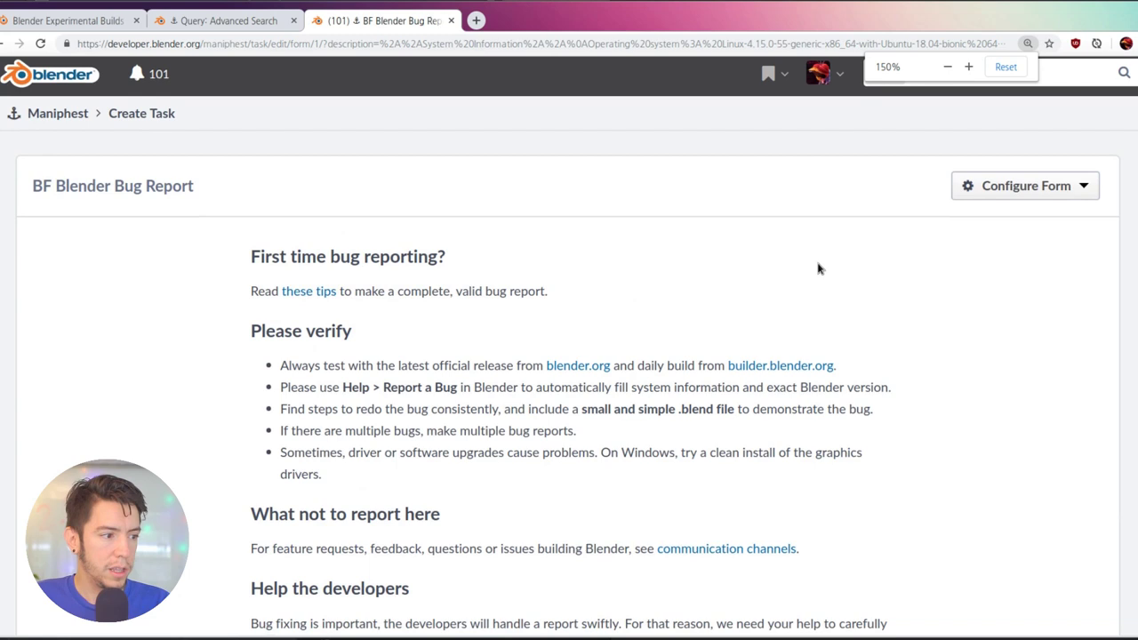
pyautogui.scroll(-2, 818, 268)
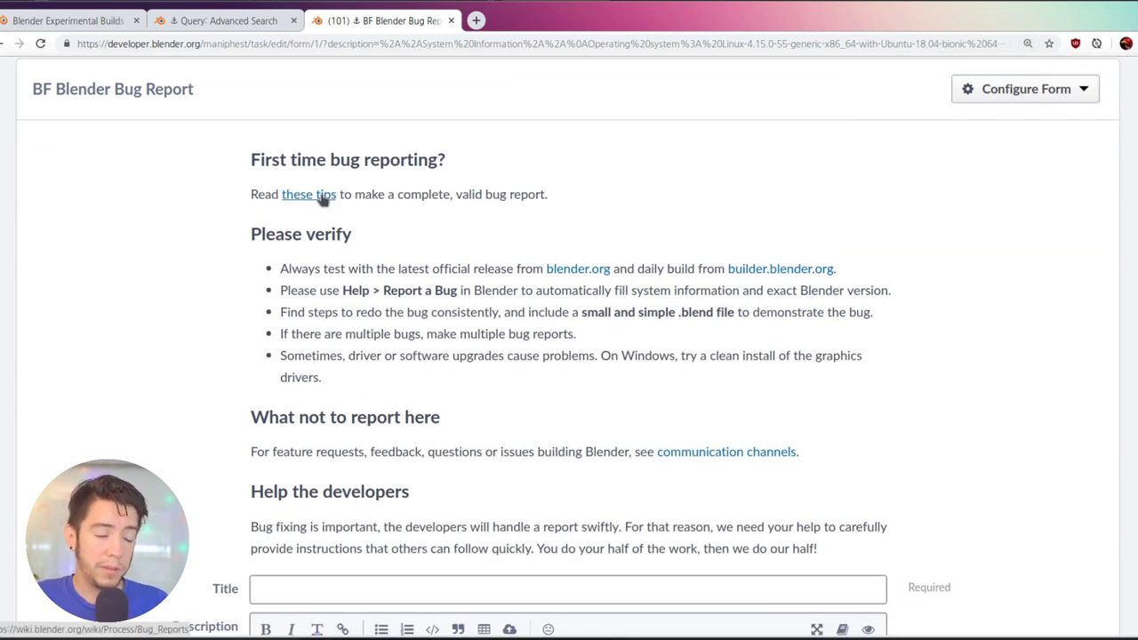
pyautogui.scroll(-8, 342, 213)
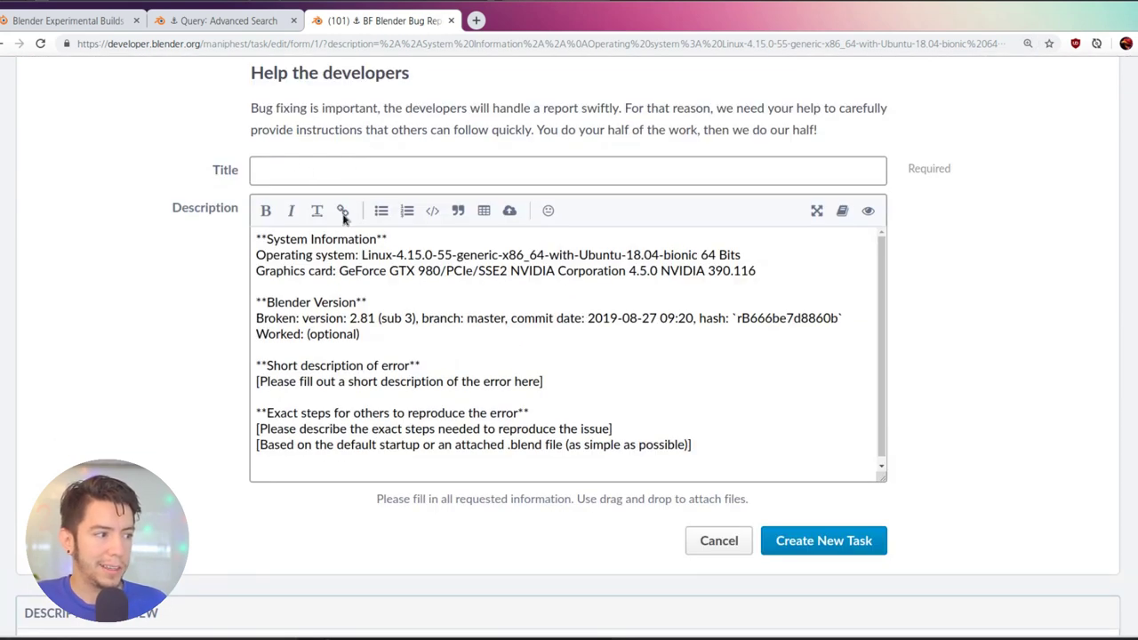
# Step: Title the report 'Crash on Making Grease Pencil Materials zero user'
pyautogui.click(440, 169)
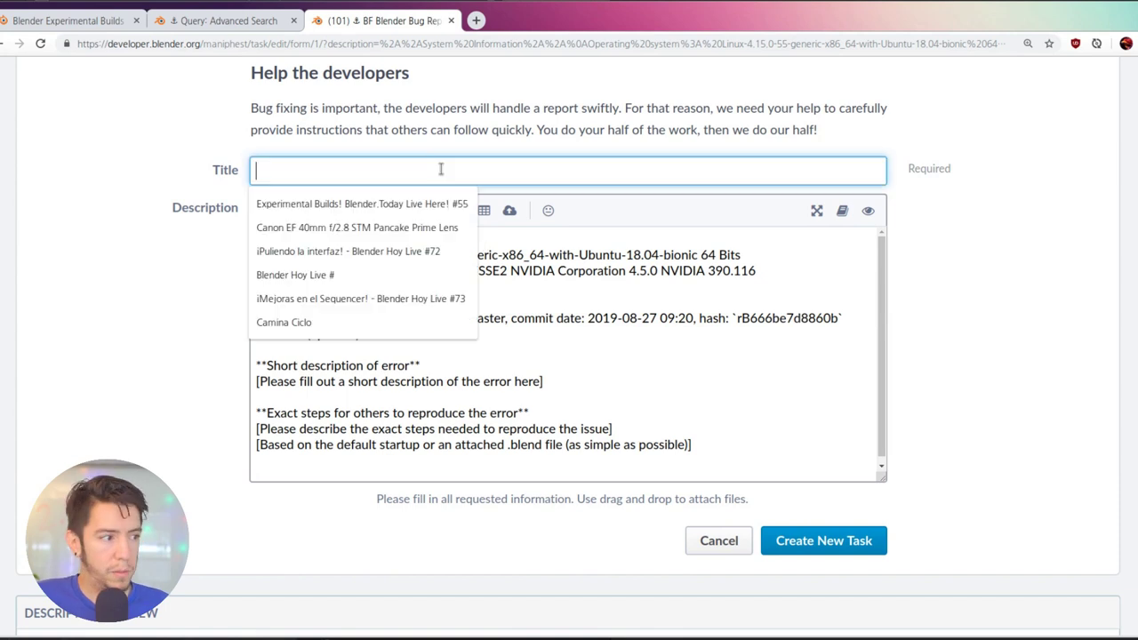
pyautogui.write('Crash')
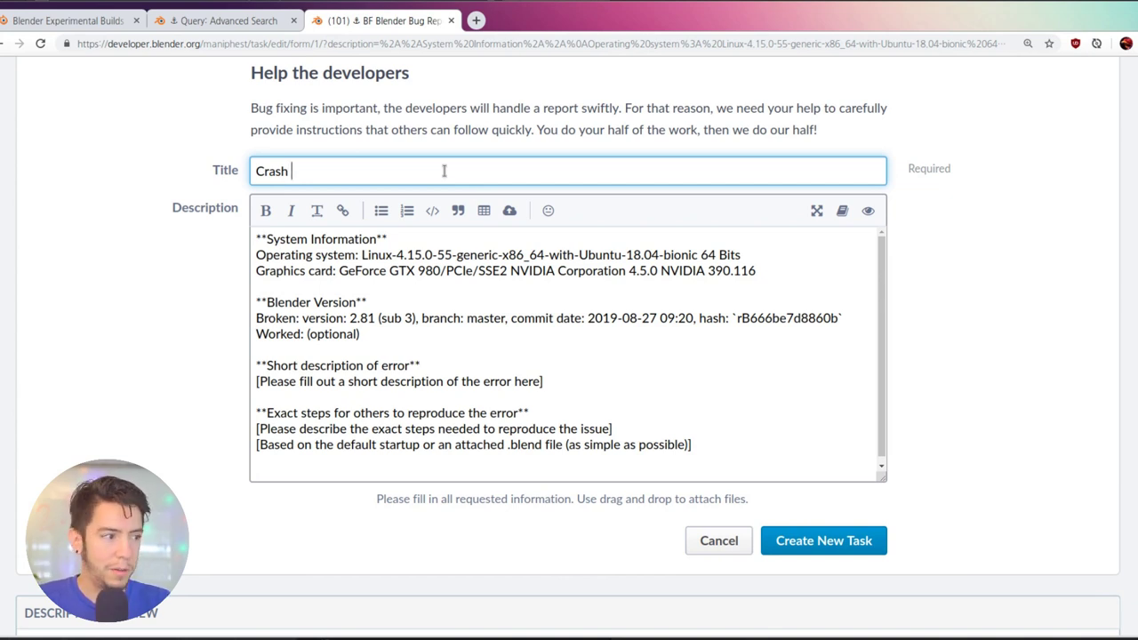
pyautogui.write('on Making ')
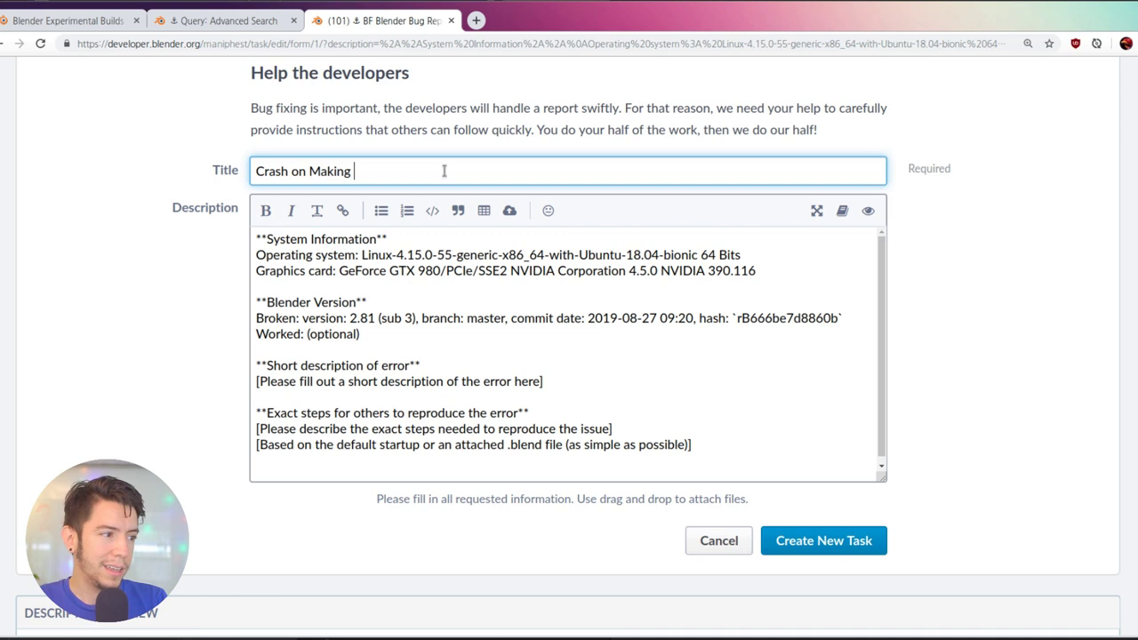
pyautogui.write('Grease Pencil Materials')
pyautogui.hotkey('ctrl', 'Left')
pyautogui.write('Grease Pencil Materials')
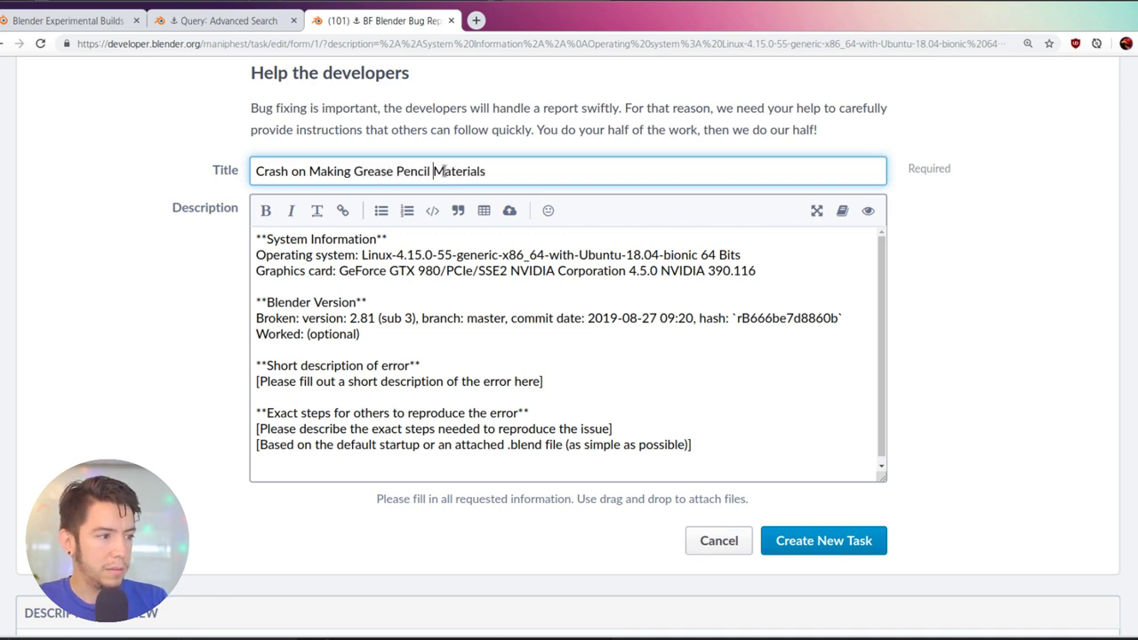
pyautogui.write(' zero us')
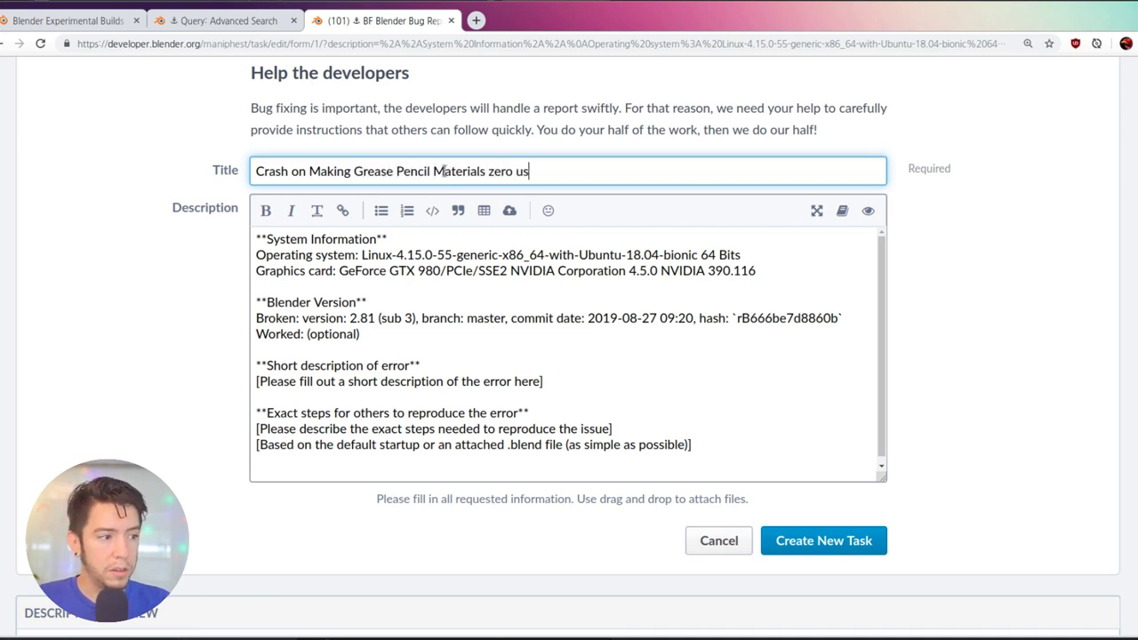
pyautogui.write('er')
# Step: Delete the 'Worked: (optional)' line and select the short-description placeholder
pyautogui.click(396, 238)
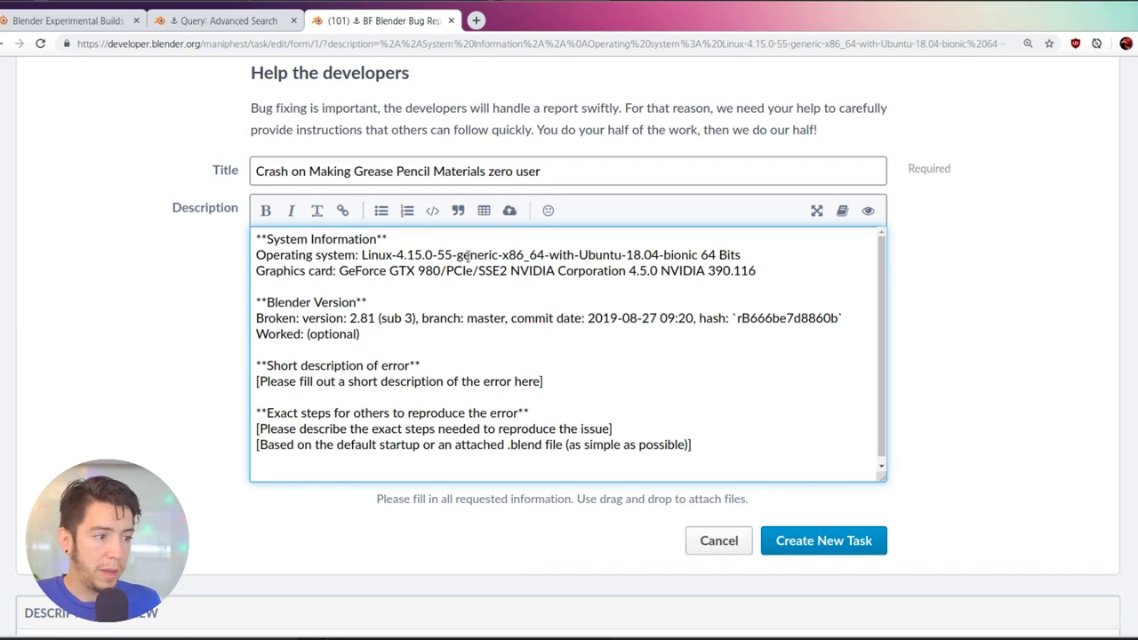
pyautogui.moveTo(787, 272); pyautogui.dragTo(294, 255)
pyautogui.click(294, 255)
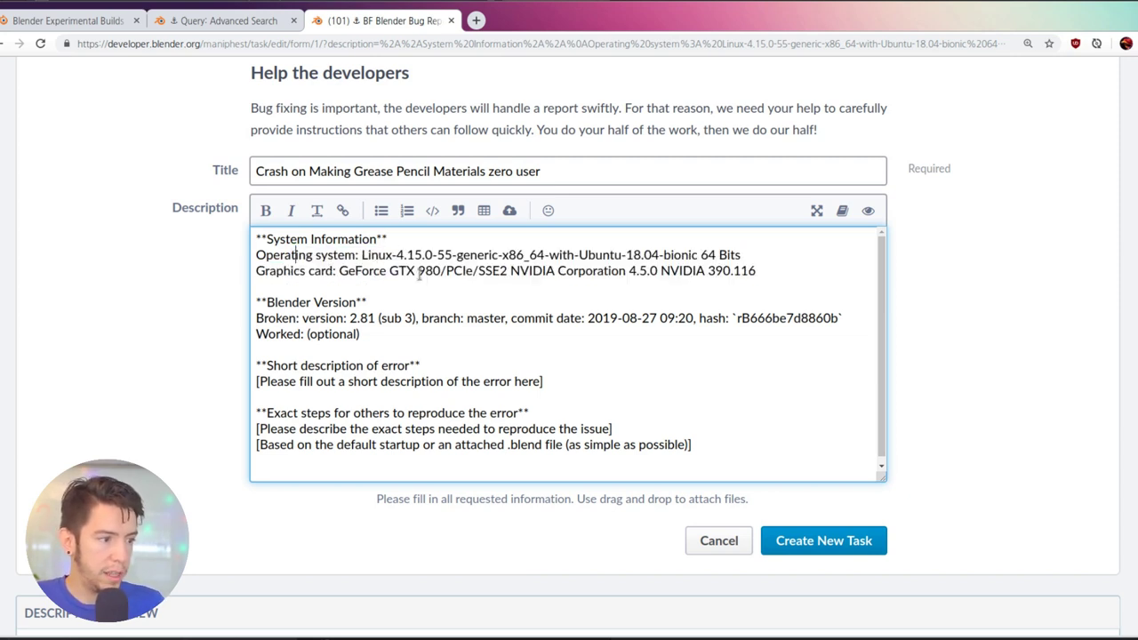
pyautogui.scroll(-1, 350, 267)
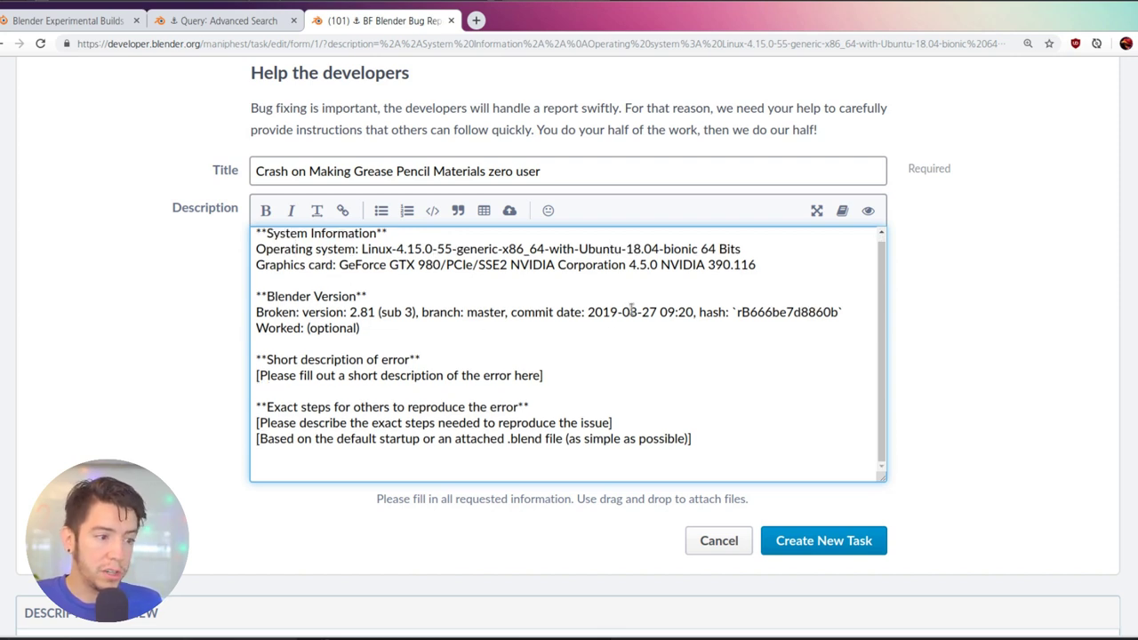
pyautogui.tripleClick(409, 327)
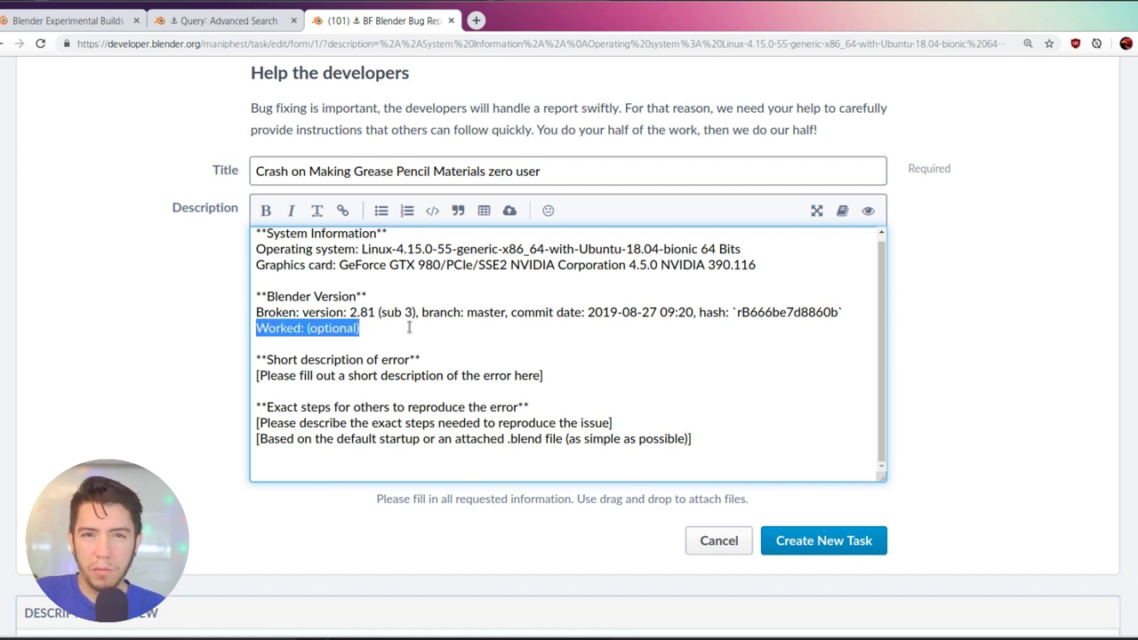
pyautogui.press('BackSpace')
pyautogui.press('BackSpace')
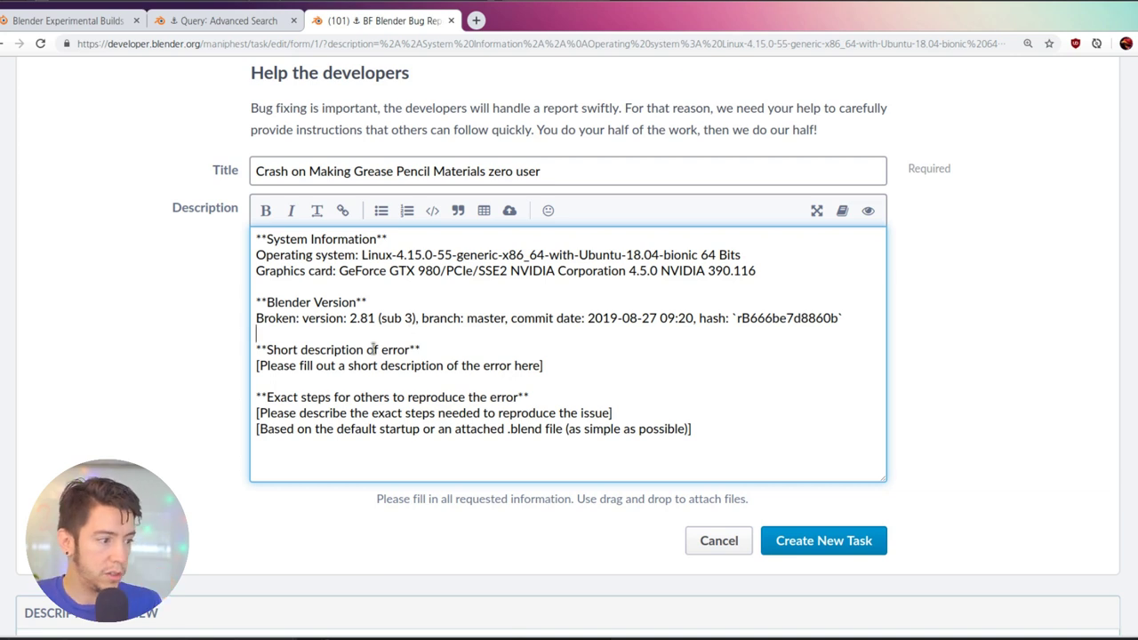
pyautogui.click(517, 376)
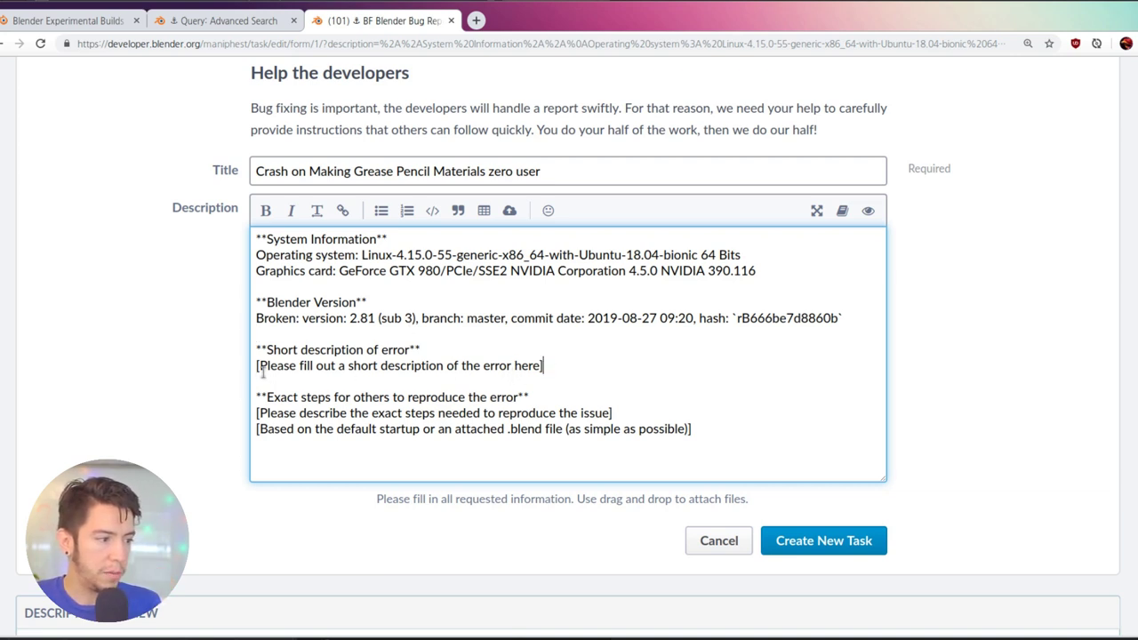
pyautogui.moveTo(574, 362); pyautogui.dragTo(227, 376)
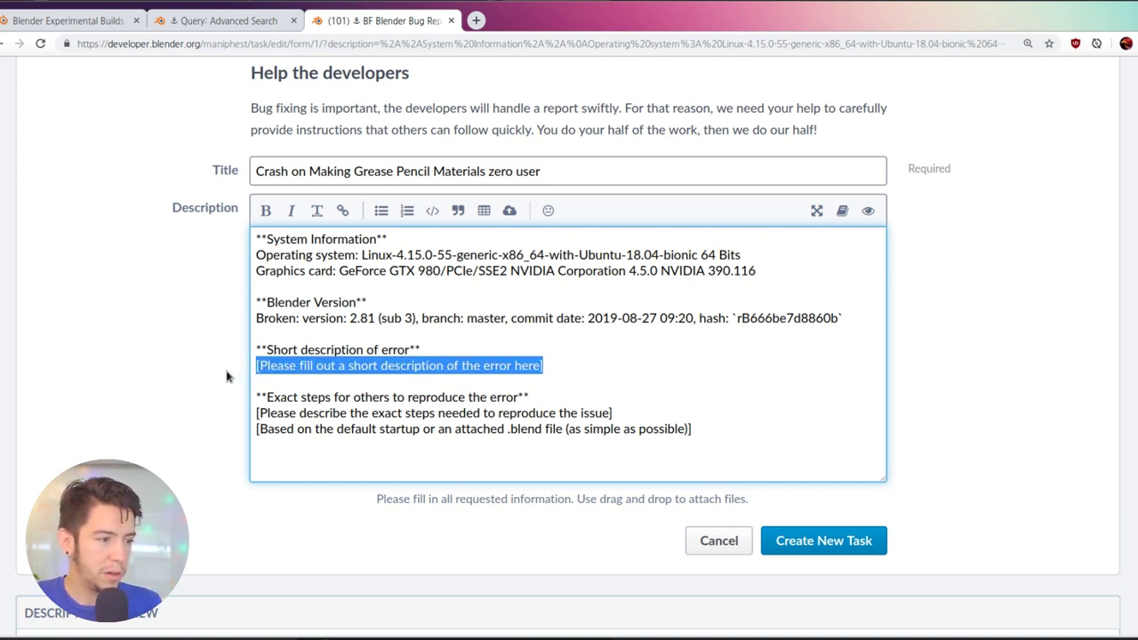
# Step: Replace the placeholder with a description of the crash when Shift+Clicking the material ID X
pyautogui.press('BackSpace')
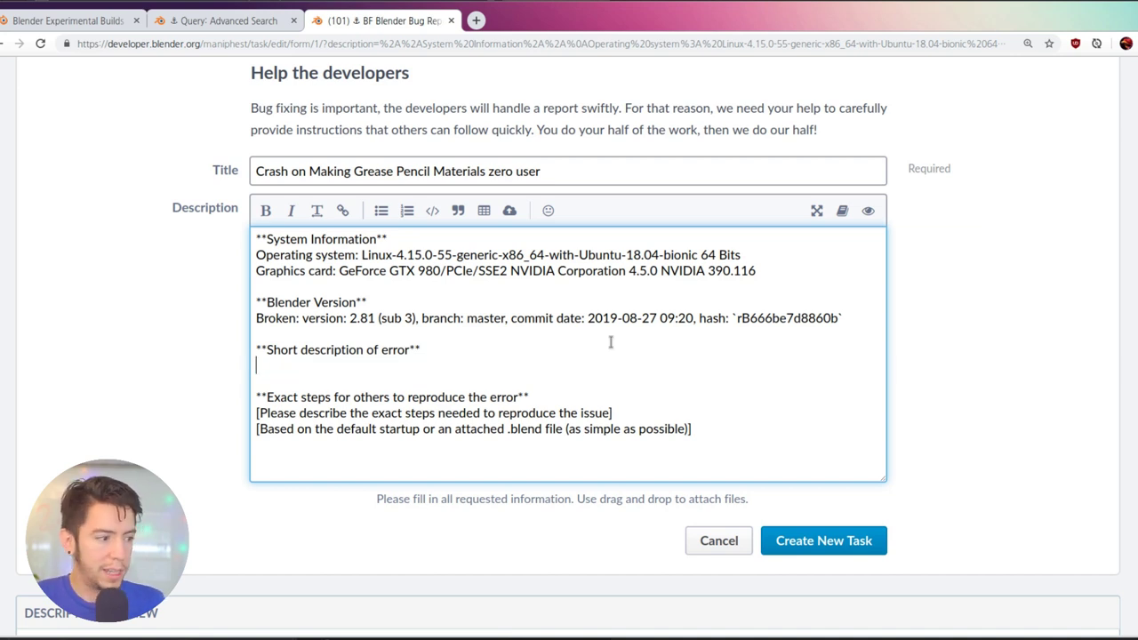
pyautogui.write("Blender crashes when Shift+Clicking on the X in the material ID field in the material properties of a grease pencil object (doesn't ")
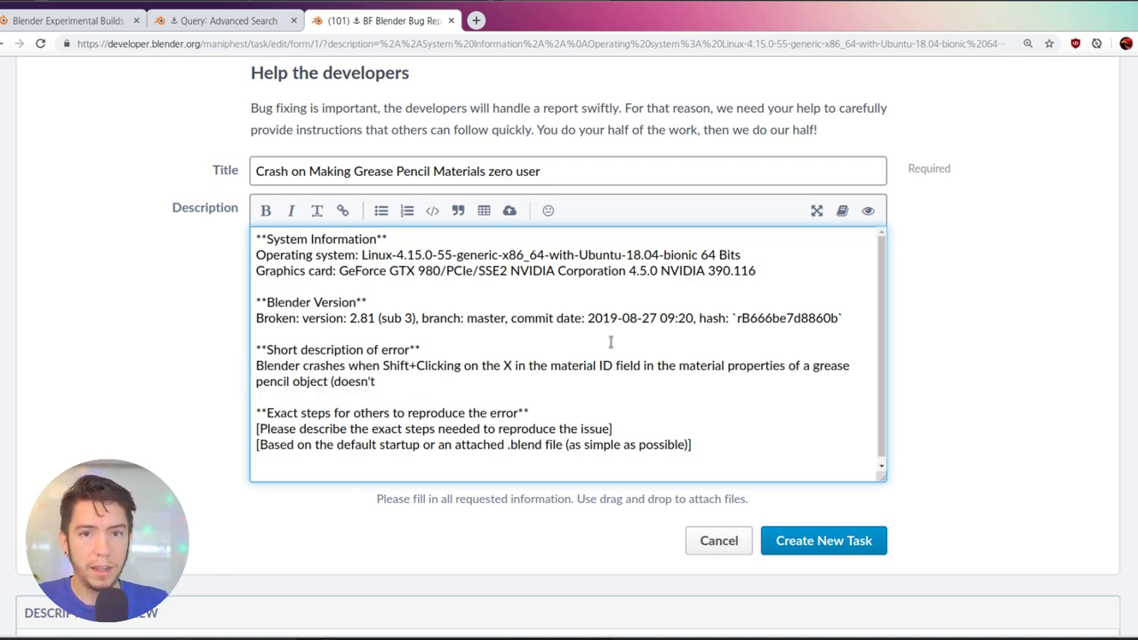
pyautogui.write('seem to happen on')
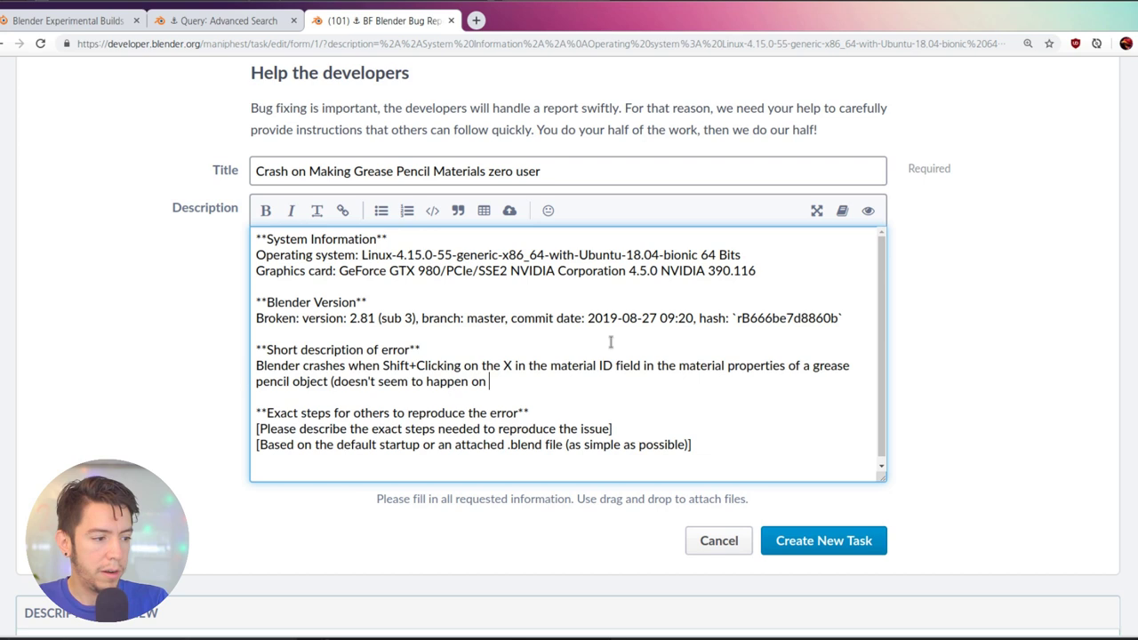
pyautogui.write('regular meshes).')
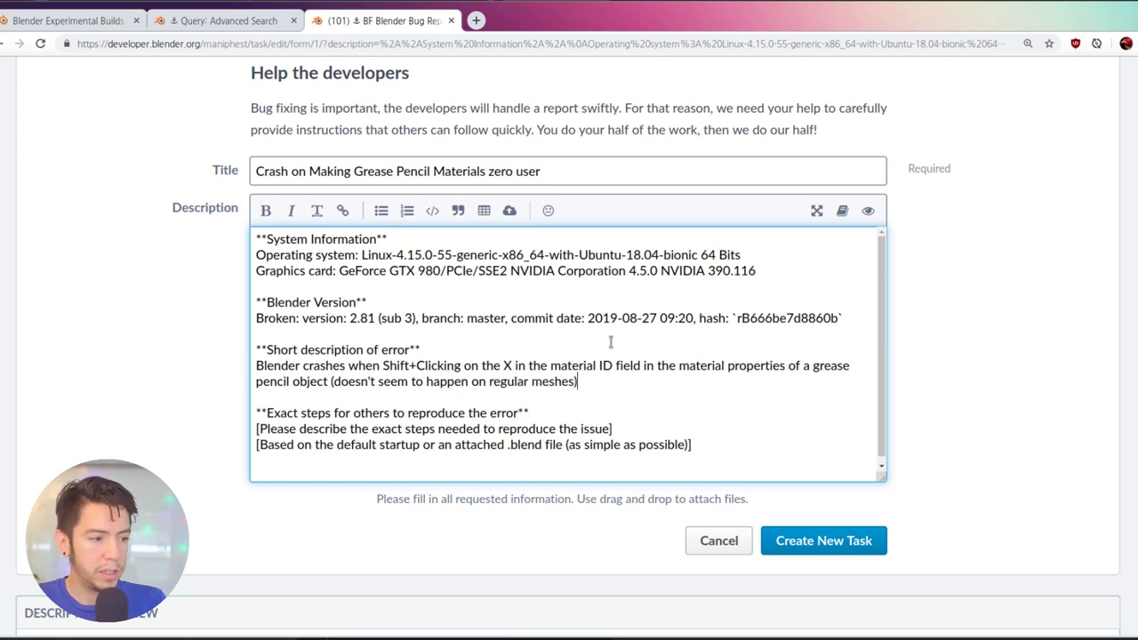
pyautogui.press('Return')
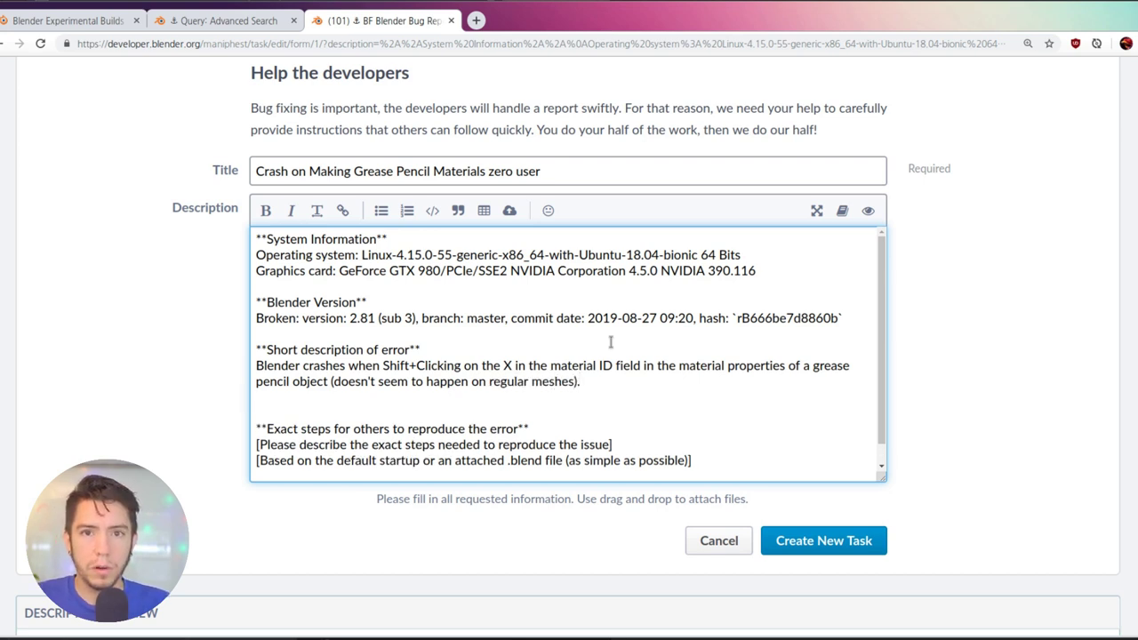
pyautogui.press('Delete')
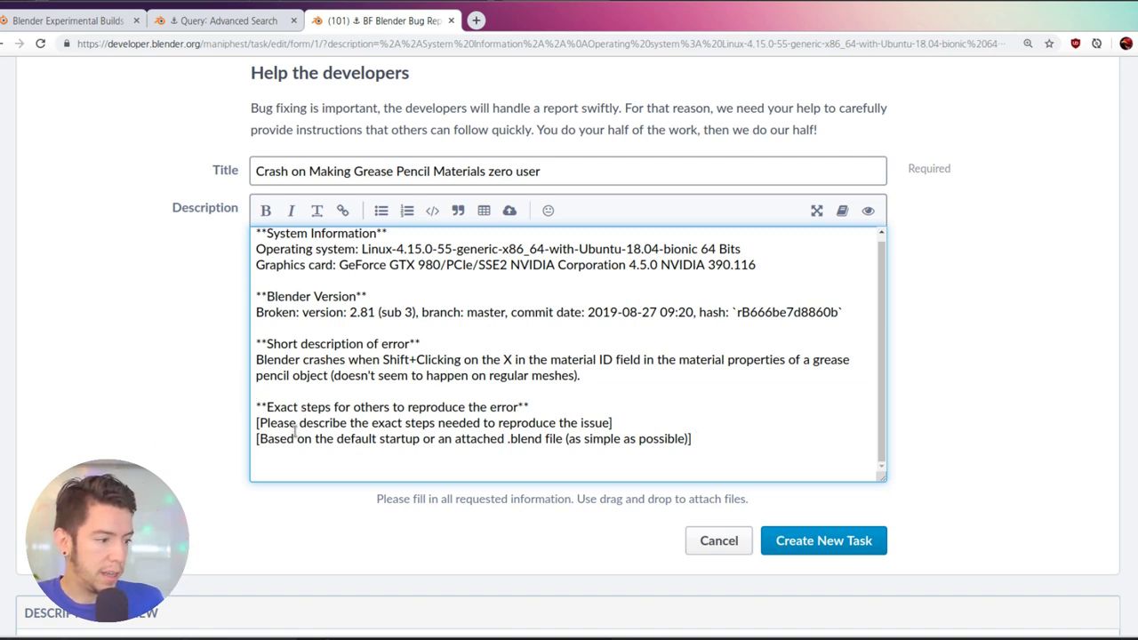
# Step: List the steps: '* Open attached .blend file' and Shift+Click the X in a grease pencil material ID field
pyautogui.tripleClick(649, 425)
pyautogui.press('BackSpace')
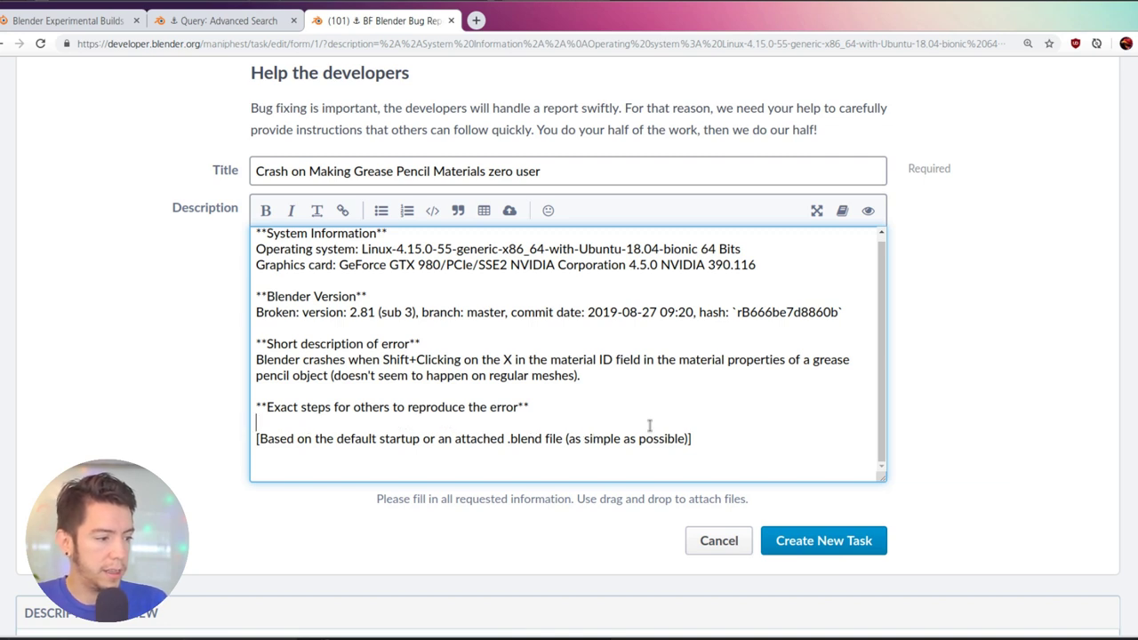
pyautogui.press('Return')
pyautogui.press('Return')
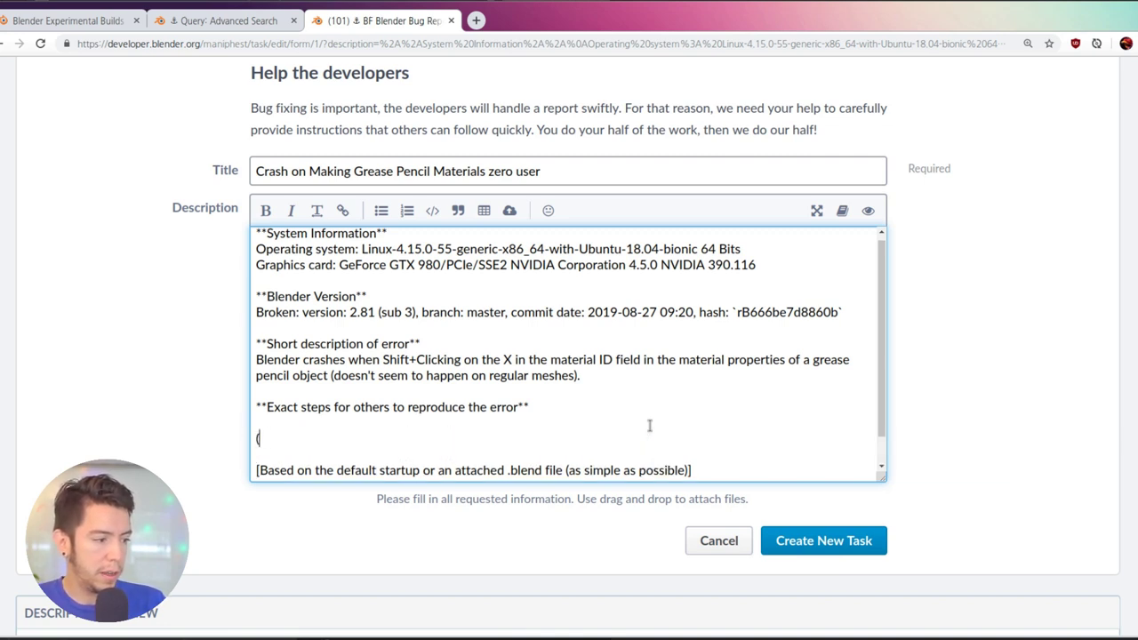
pyautogui.write('* Open attached ')
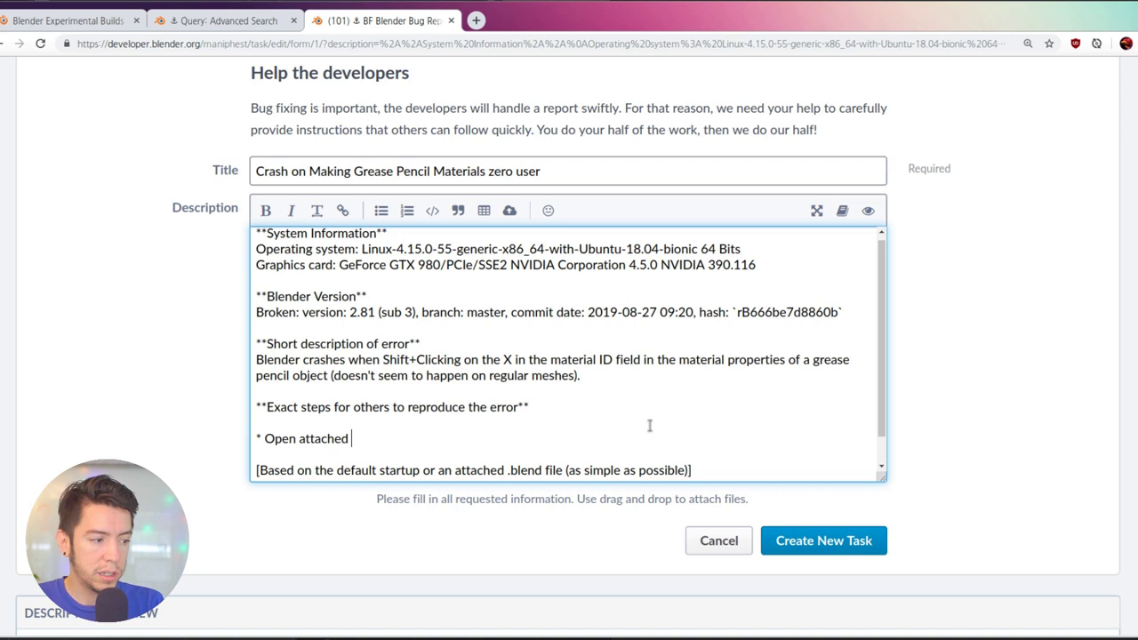
pyautogui.write('.blend file')
pyautogui.press('Return')
pyautogui.write('* Shift+Delete the')
pyautogui.scroll(-1, 610, 358)
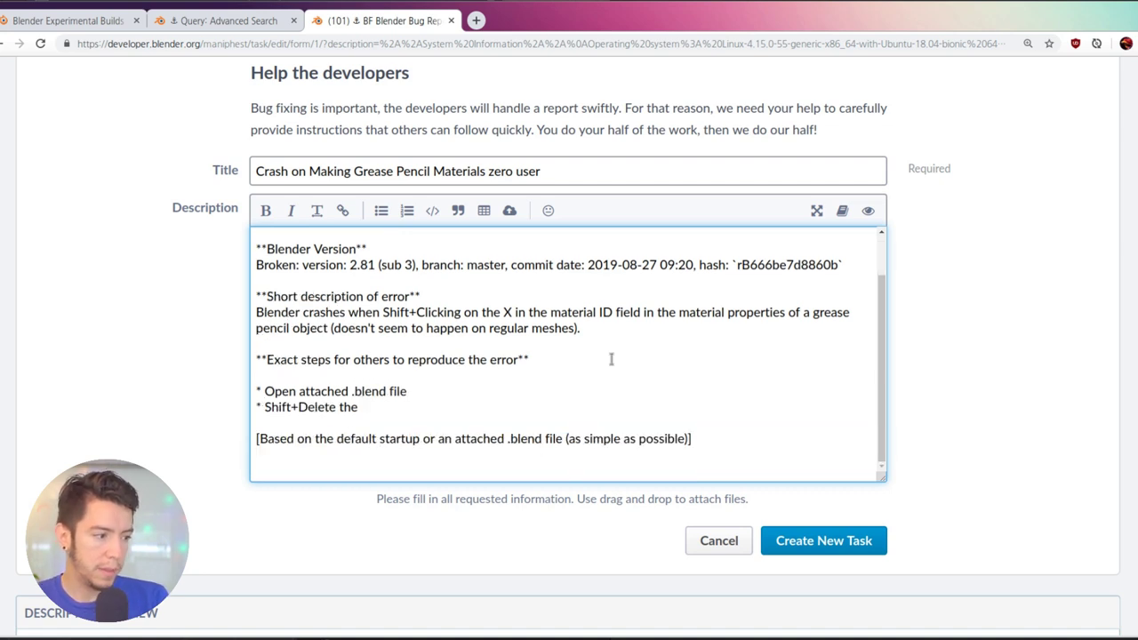
pyautogui.hotkey('ctrl', 'Left')
pyautogui.press('Left')
pyautogui.hotkey('ctrl', 'shift', 'Left')
pyautogui.write('Click')
pyautogui.write(' on')
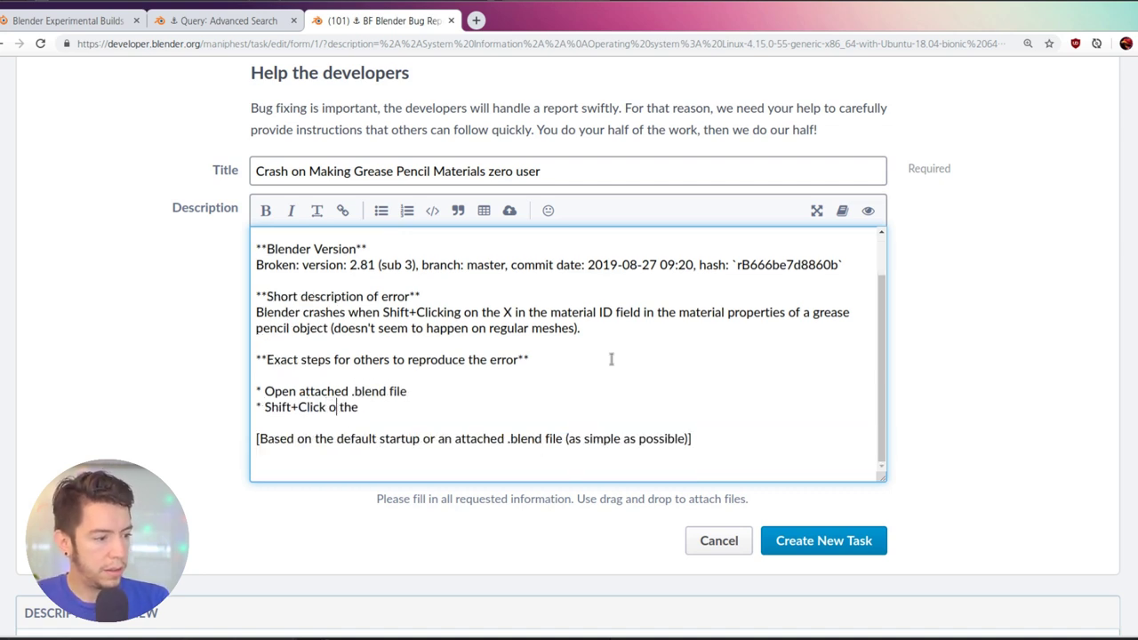
pyautogui.write(' X ')
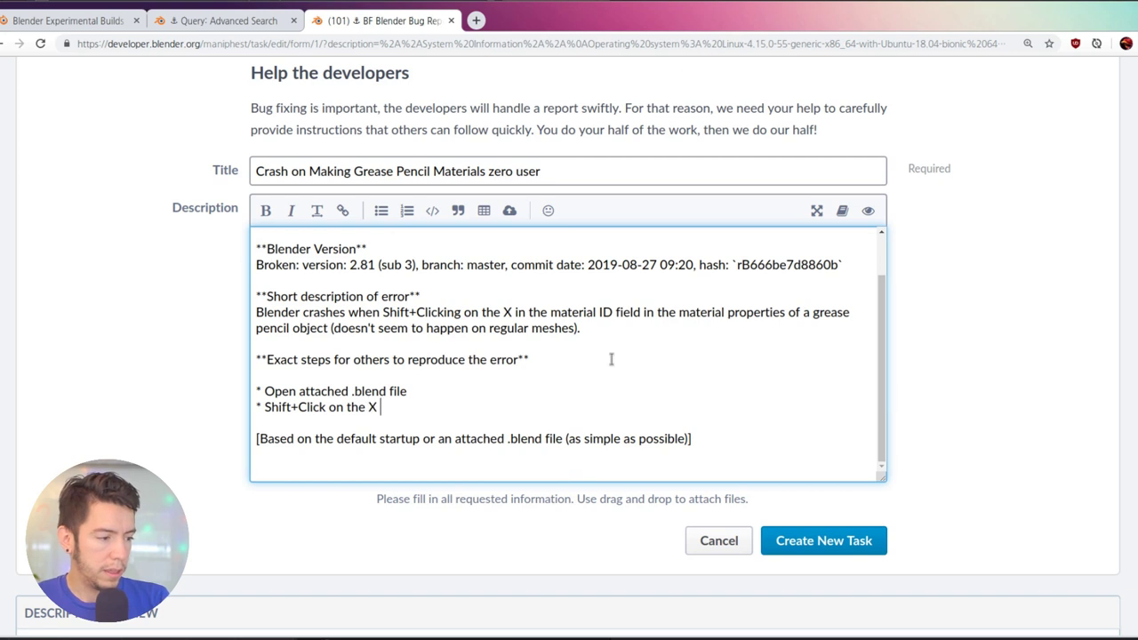
pyautogui.write('icon in the mater')
pyautogui.press('BackSpace')
pyautogui.press('BackSpace')
pyautogui.press('BackSpace')
pyautogui.press('BackSpace')
pyautogui.write('t')
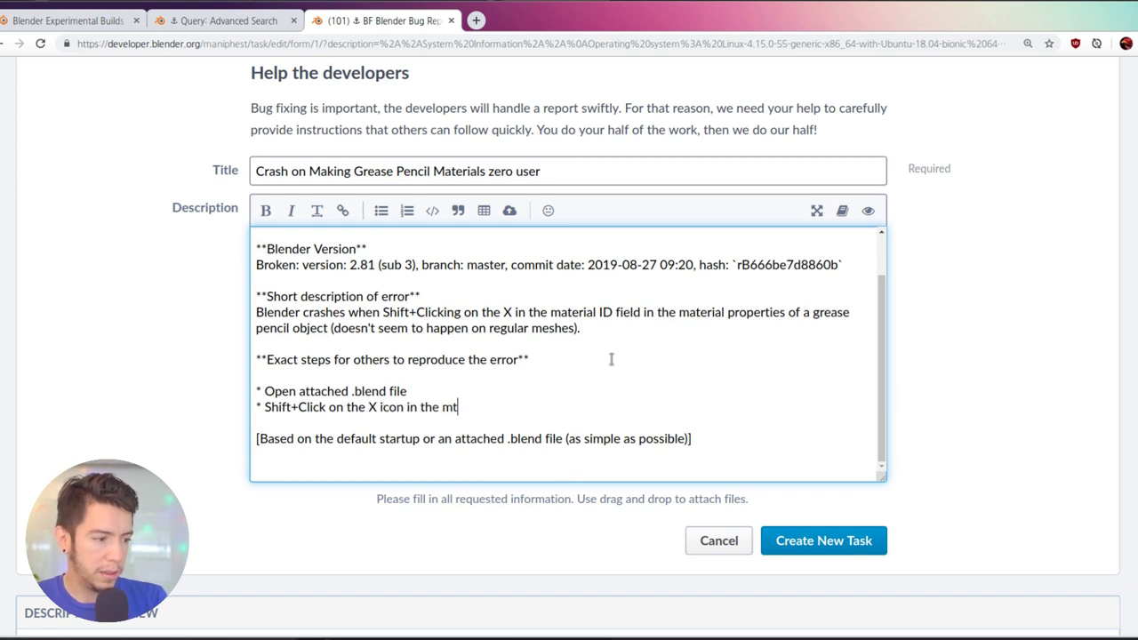
pyautogui.press('BackSpace')
pyautogui.write('aterial ID field of a grease pencil object.')
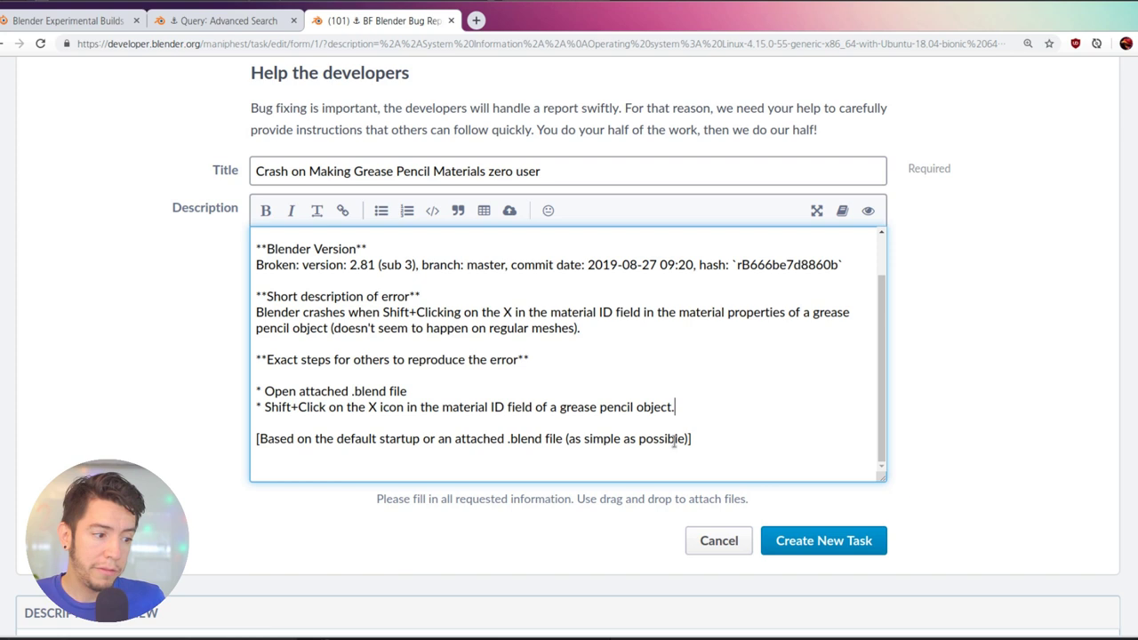
# Step: Delete the leftover default startup placeholder line
pyautogui.moveTo(712, 435); pyautogui.dragTo(220, 427)
pyautogui.press('BackSpace')
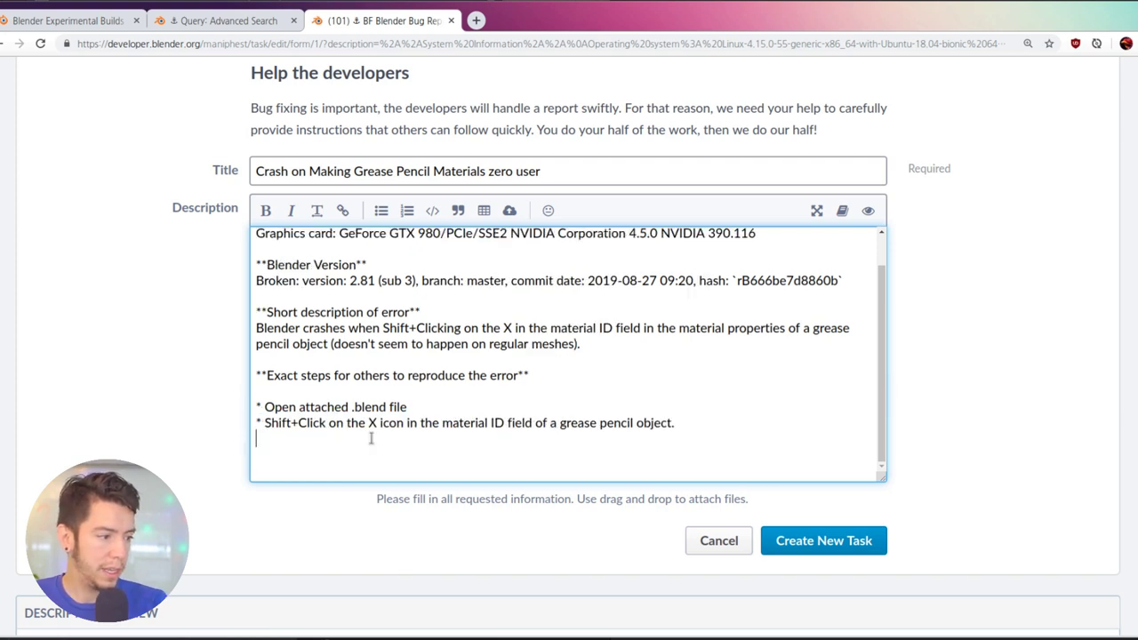
pyautogui.moveTo(565, 633)
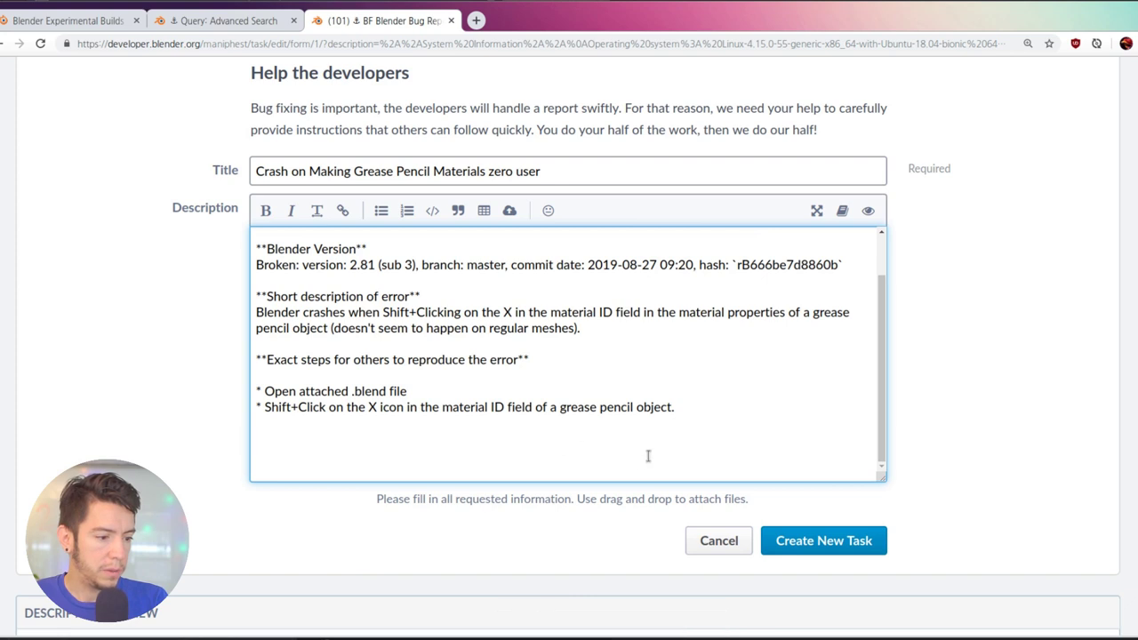
# Step: Drag greasepencil_crash.blend from the demo folder into the report description
pyautogui.hotkey('alt', 'Tab')
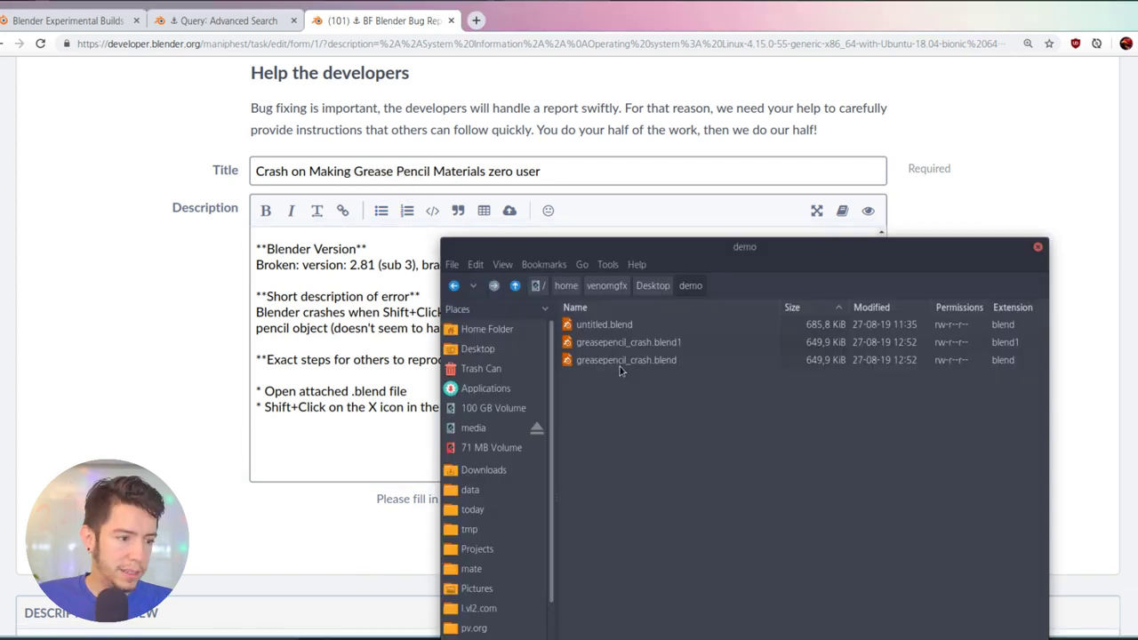
pyautogui.moveTo(618, 365); pyautogui.dragTo(340, 449)
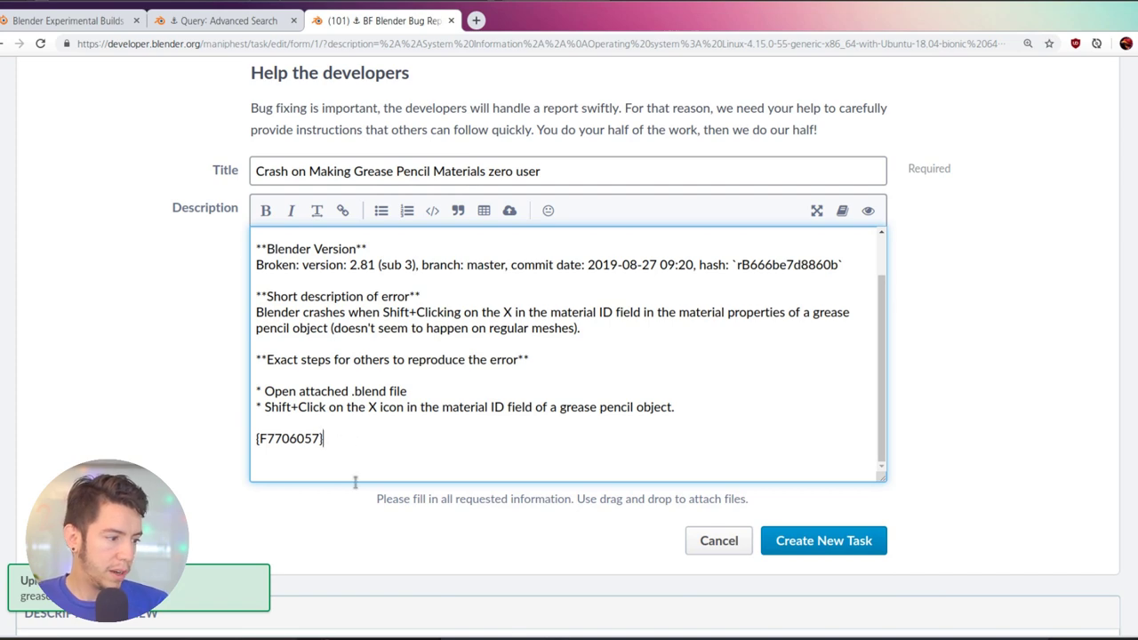
pyautogui.scroll(-5, 356, 480)
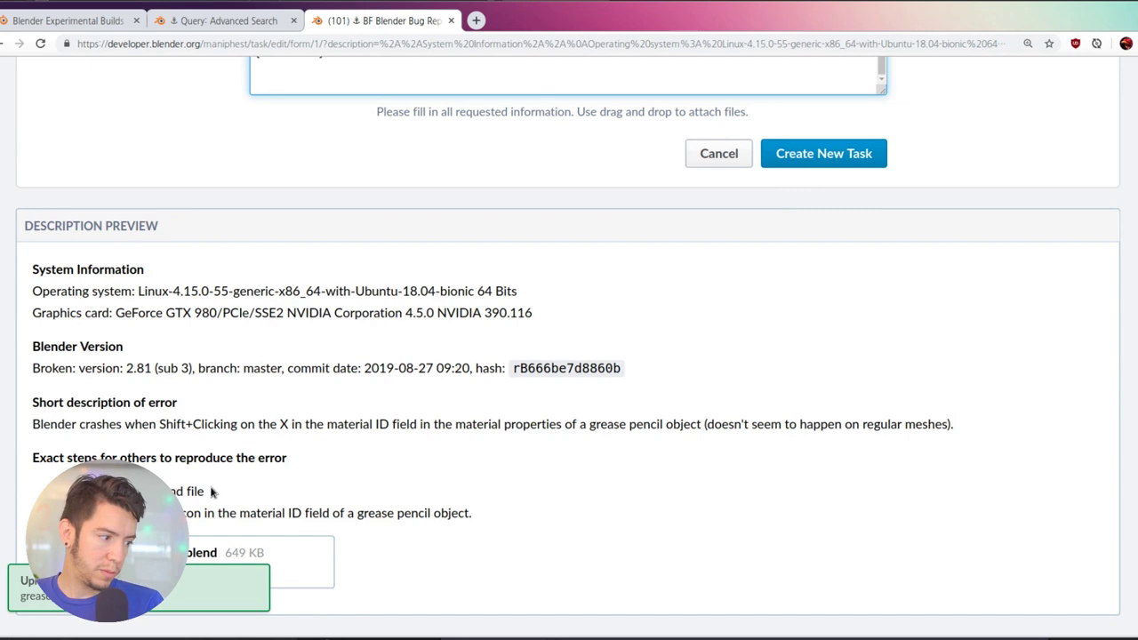
pyautogui.scroll(3, 472, 414)
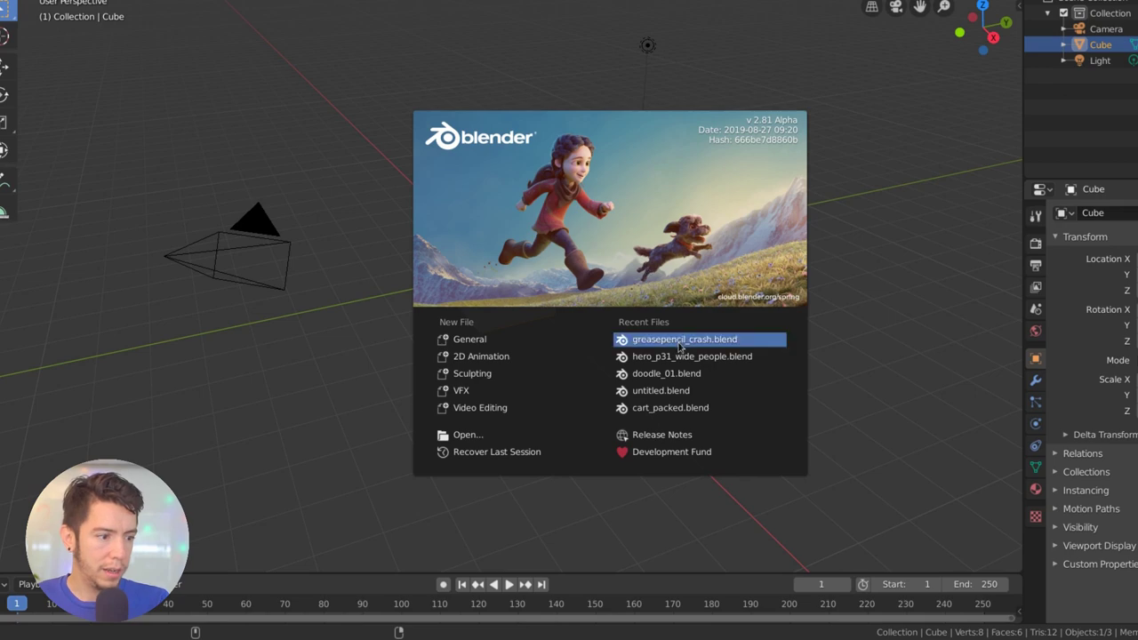
# Step: Reopen greasepencil_crash.blend, reproduce the crash on Black, and attach the screenshot
pyautogui.click(680, 341)
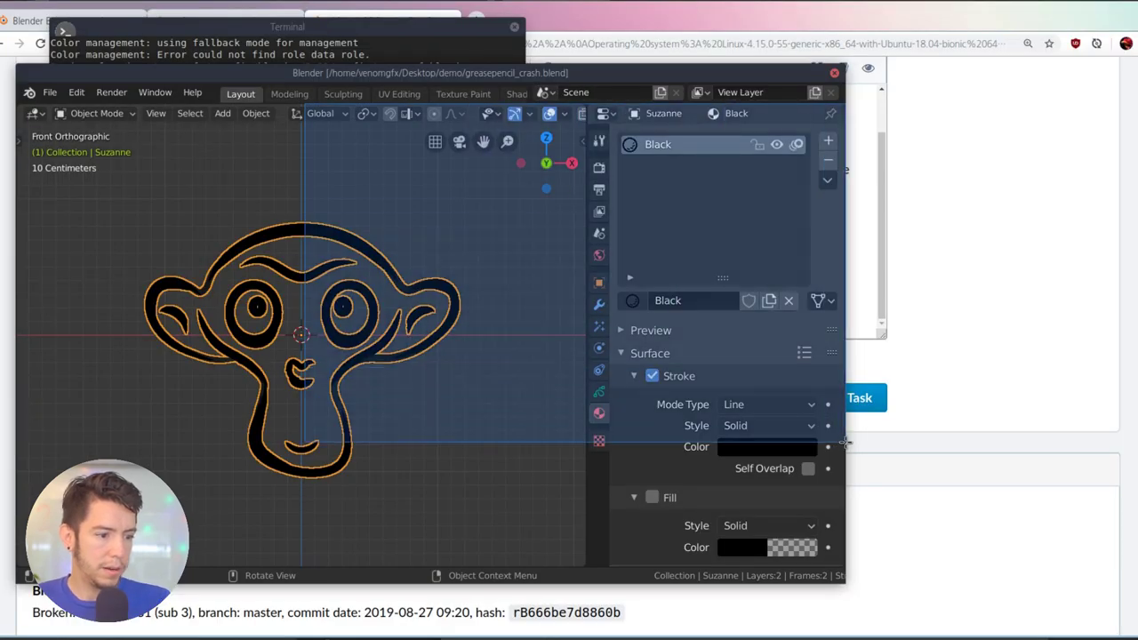
pyautogui.keyDown('shift'); pyautogui.click(789, 299); pyautogui.keyUp('shift')
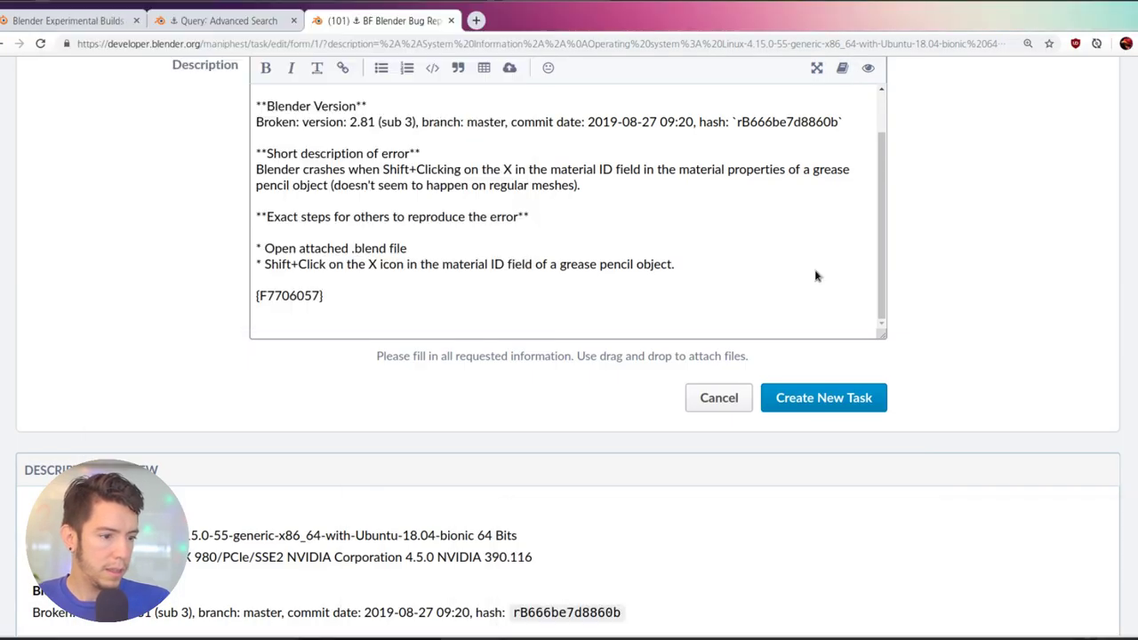
pyautogui.moveTo(816, 276); pyautogui.dragTo(417, 279)
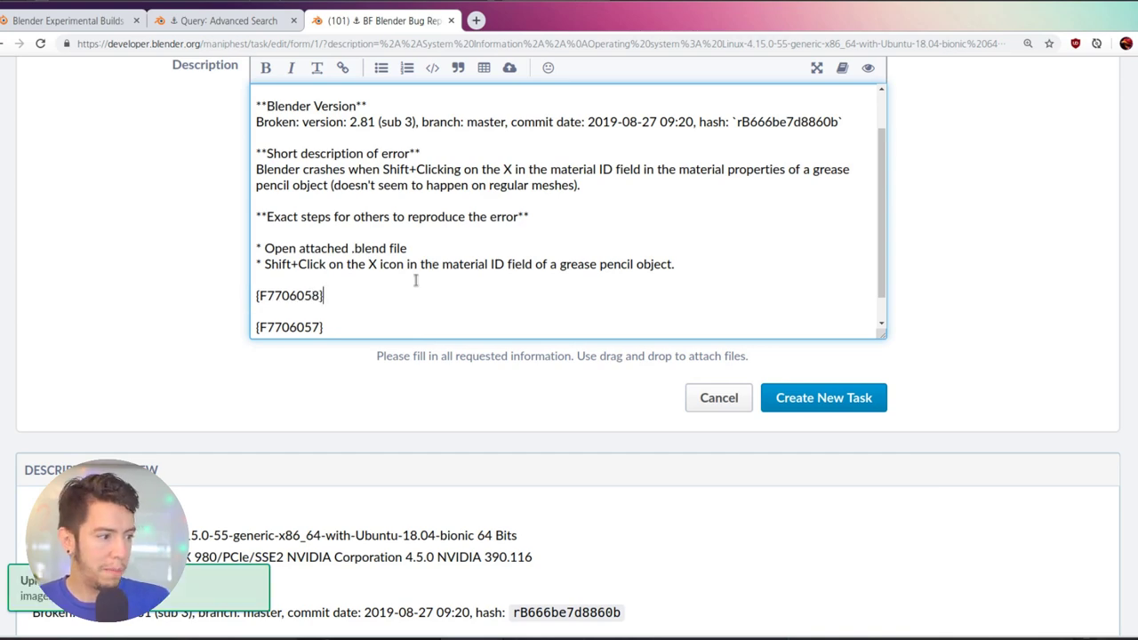
# Step: Make the screenshot embed full size as {F7706058, size=full} and check the preview
pyautogui.scroll(-4, 462, 462)
pyautogui.scroll(2, 369, 404)
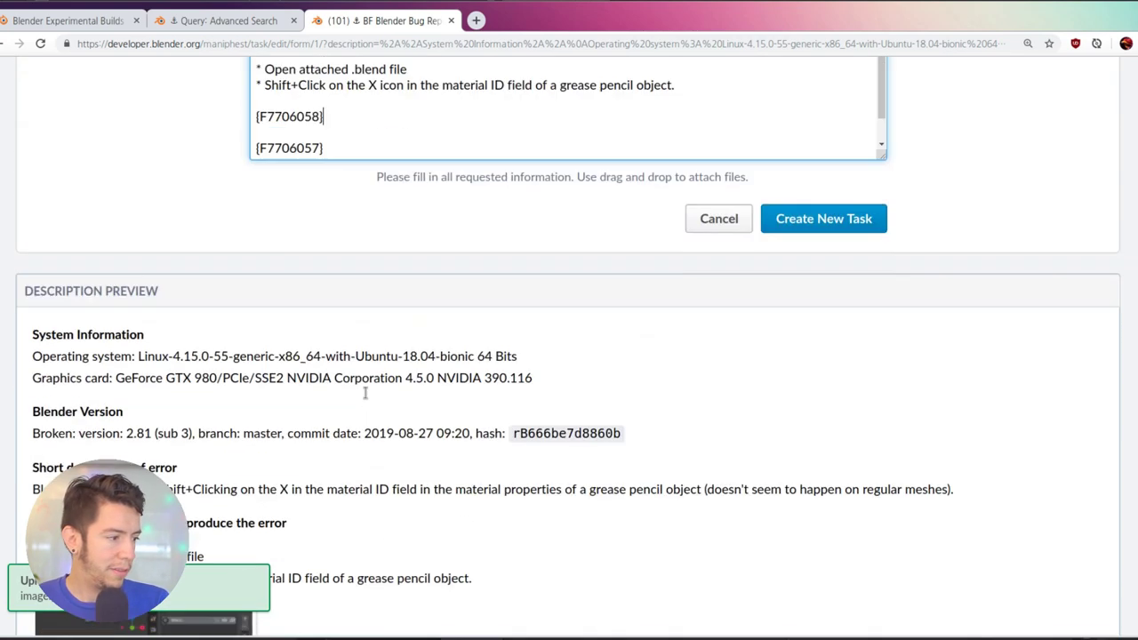
pyautogui.scroll(1, 365, 394)
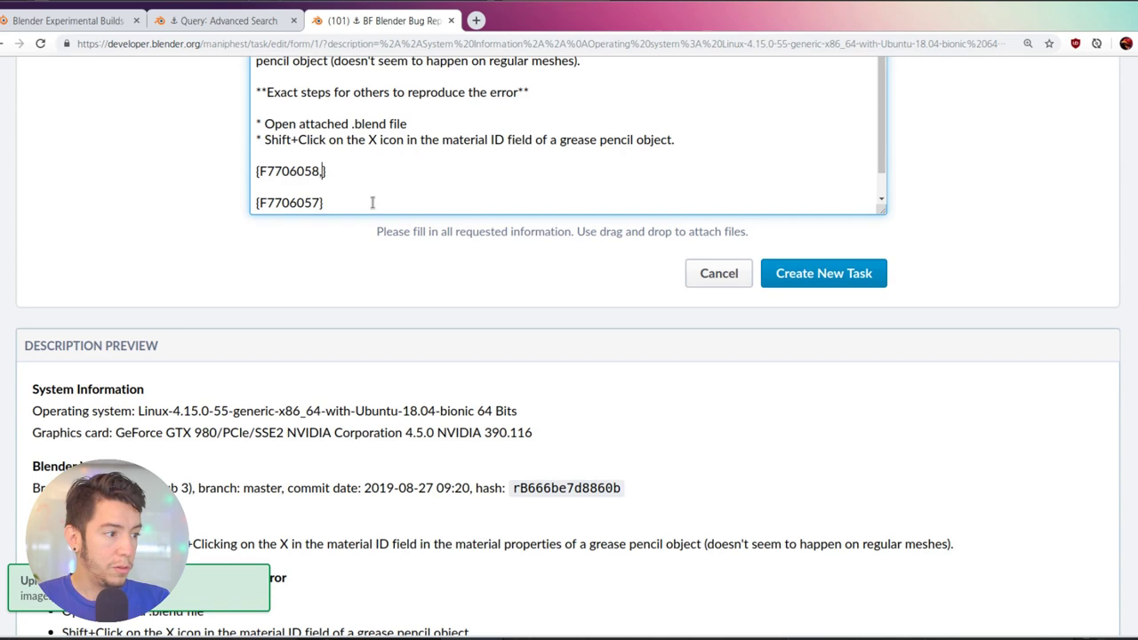
pyautogui.write(', size=full')
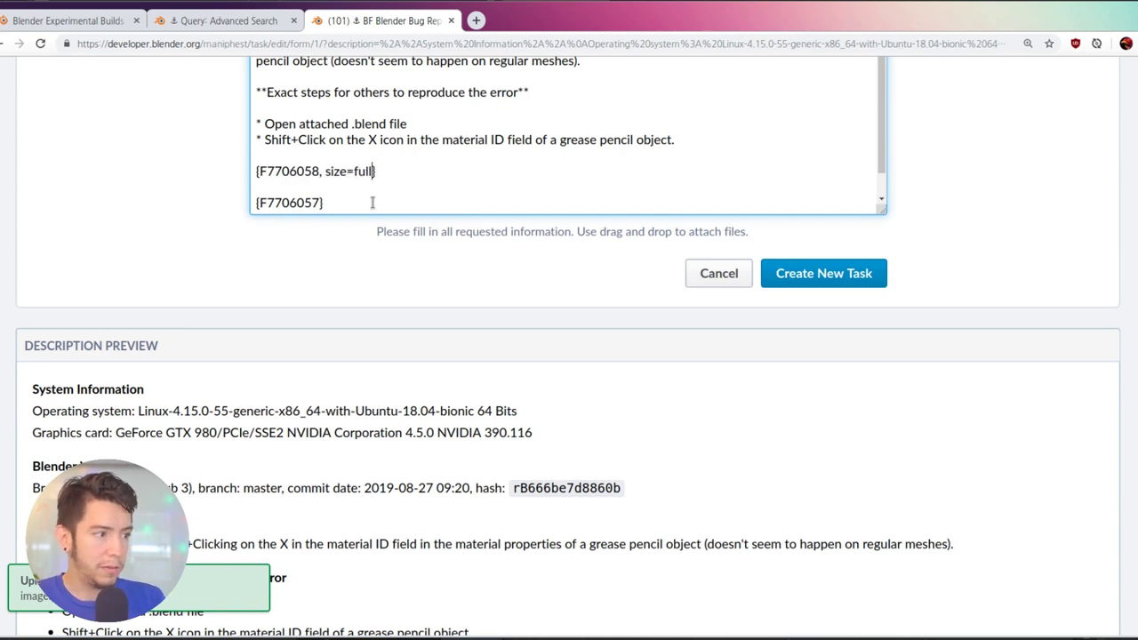
pyautogui.scroll(-10, 907, 406)
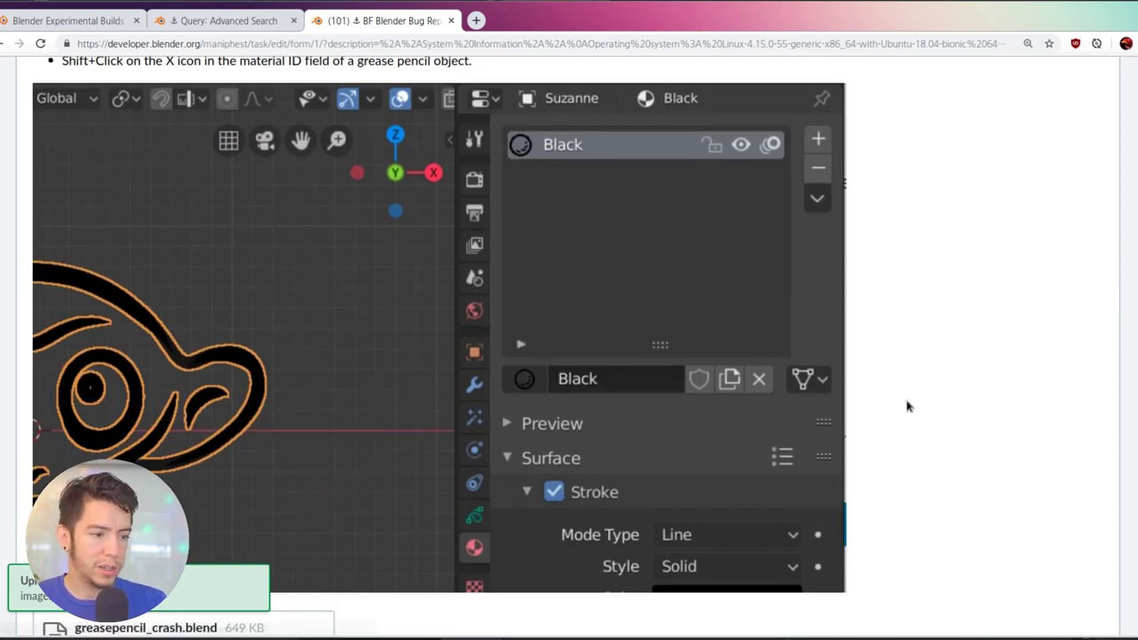
pyautogui.scroll(10, 901, 399)
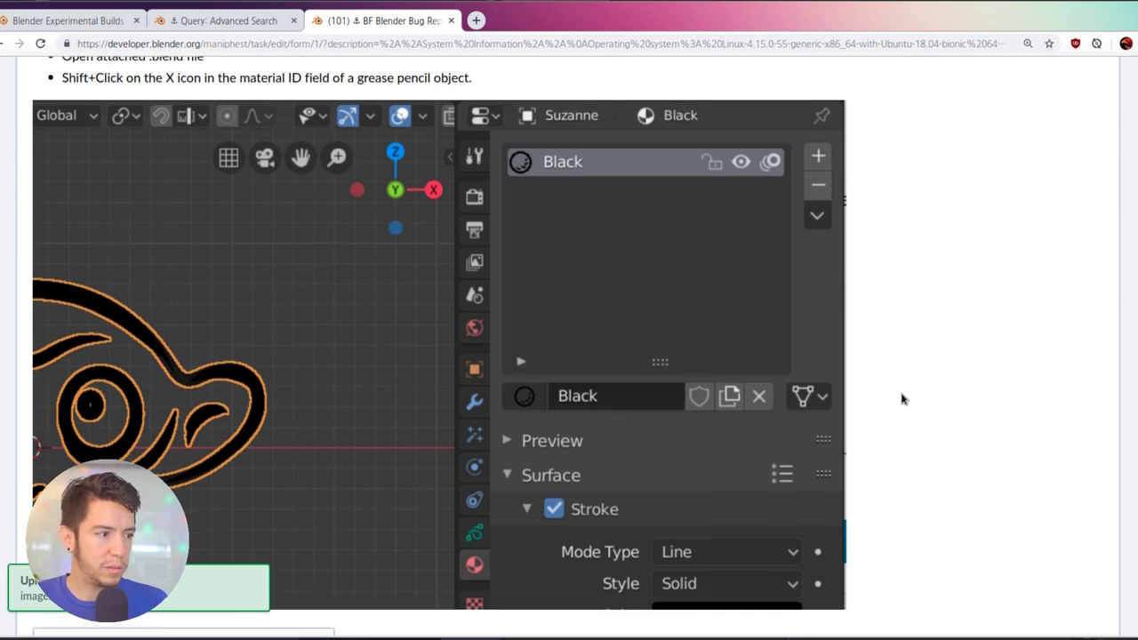
pyautogui.scroll(2, 480, 275)
pyautogui.scroll(-3, 480, 276)
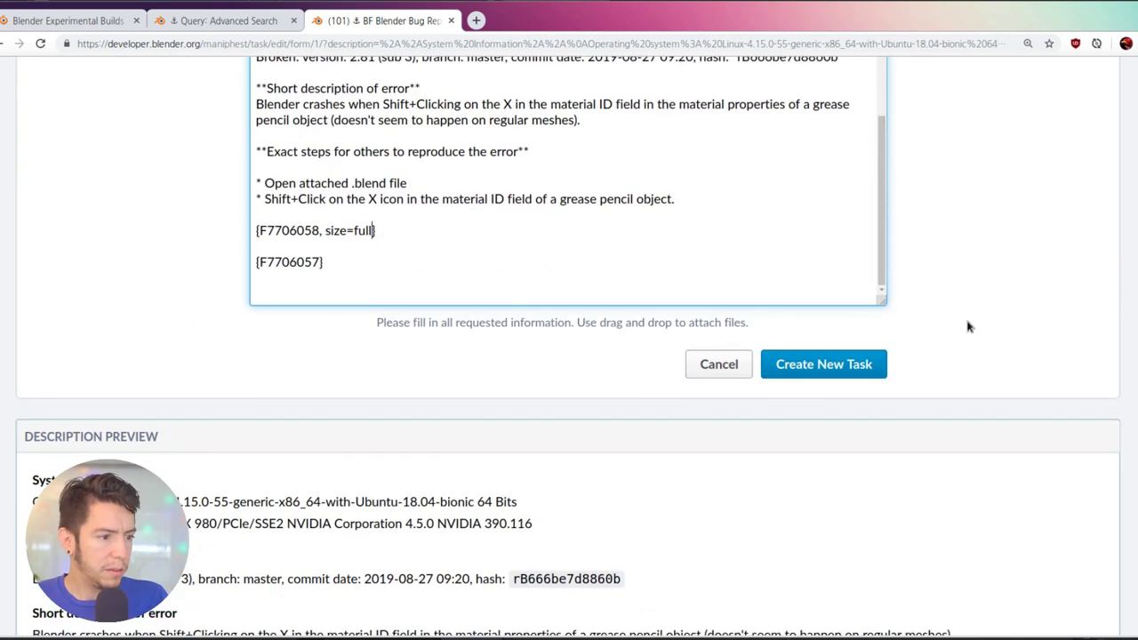
# Step: Add a note that the crash only happens when shift+deleting the first material, not the second or others
pyautogui.moveTo(882, 302); pyautogui.dragTo(866, 385)
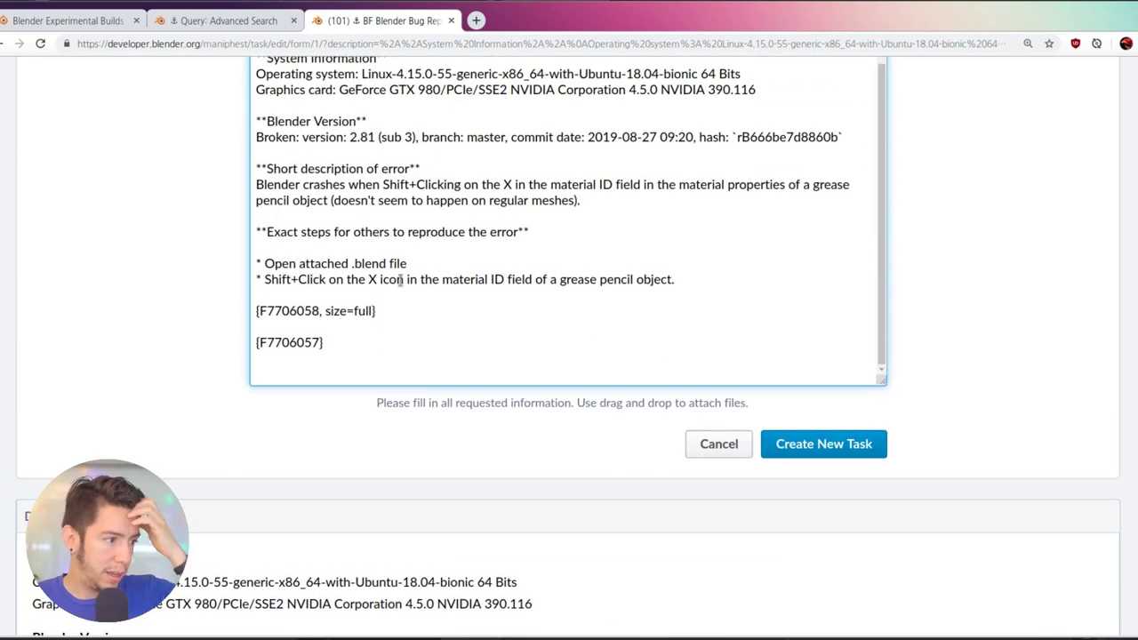
pyautogui.click(638, 195)
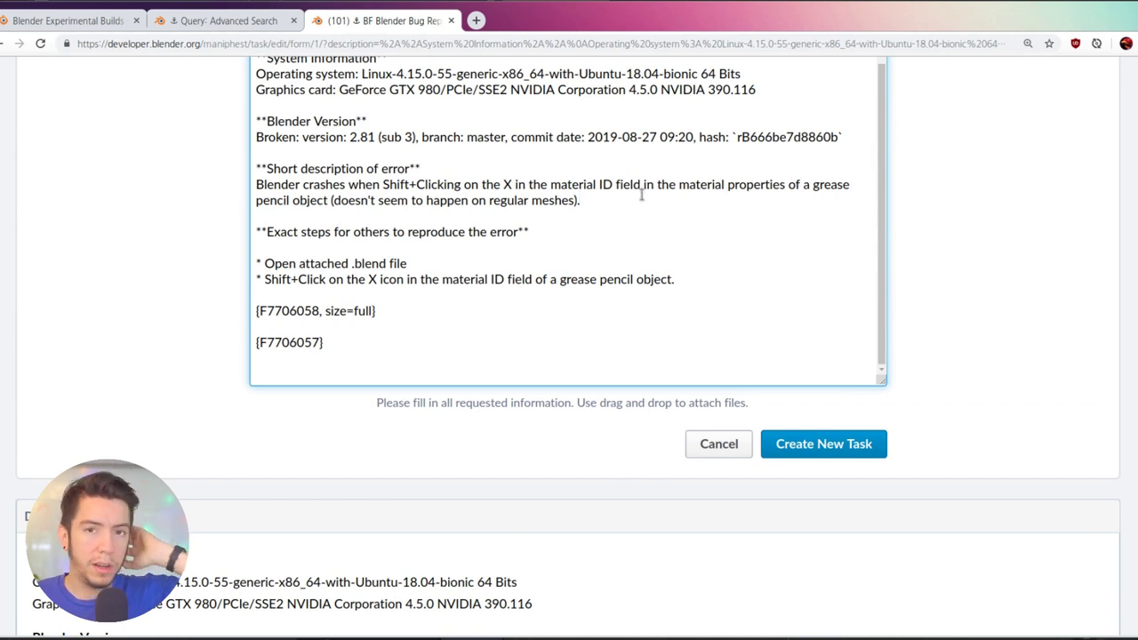
pyautogui.press('Return')
pyautogui.press('Return')
pyautogui.write('Also ')
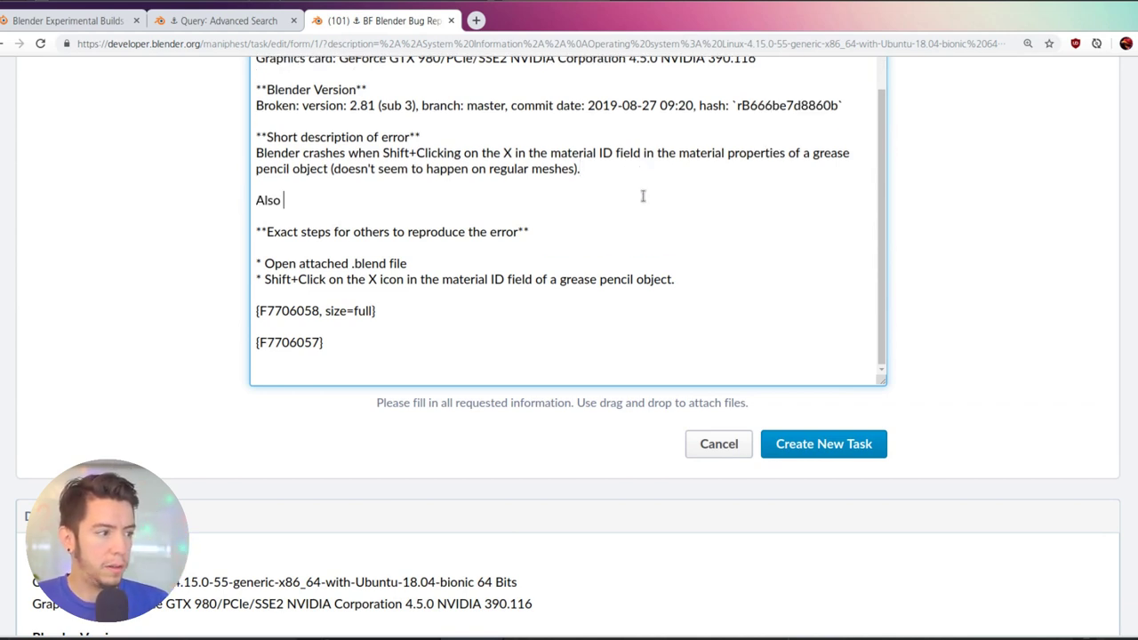
pyautogui.write('fun fact')
pyautogui.hotkey('ctrl', 'shift', 'Left')
pyautogui.hotkey('ctrl', 'shift', 'Left')
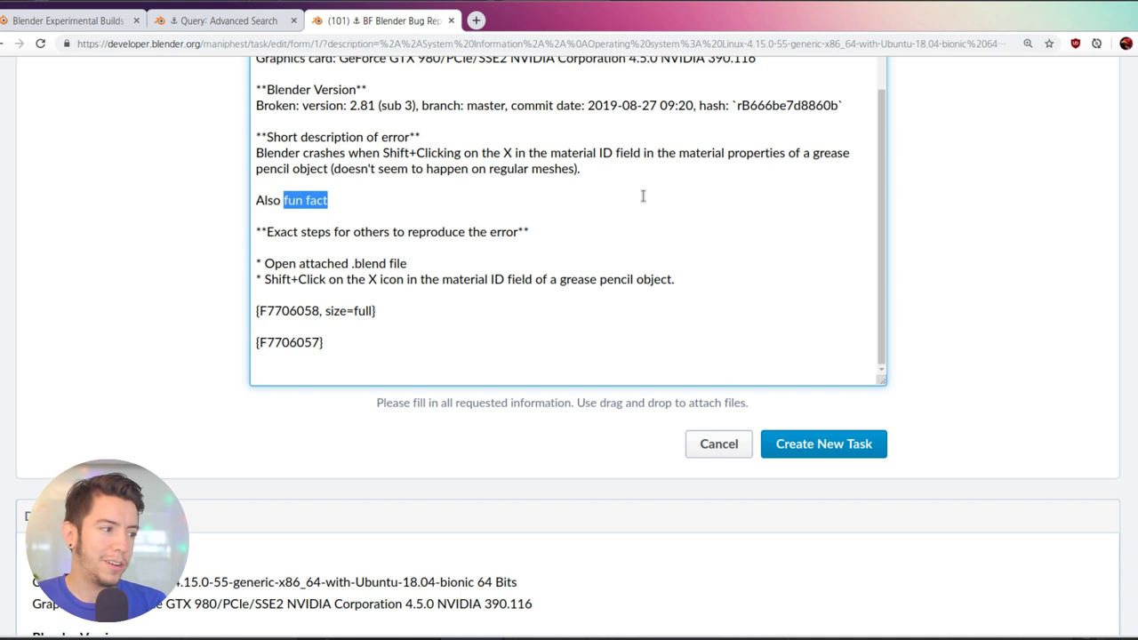
pyautogui.write('cur')
pyautogui.press('BackSpace')
pyautogui.press('BackSpace')
pyautogui.press('BackSpace')
pyautogui.press('BackSpace')
pyautogui.write(', interestingly enough it ')
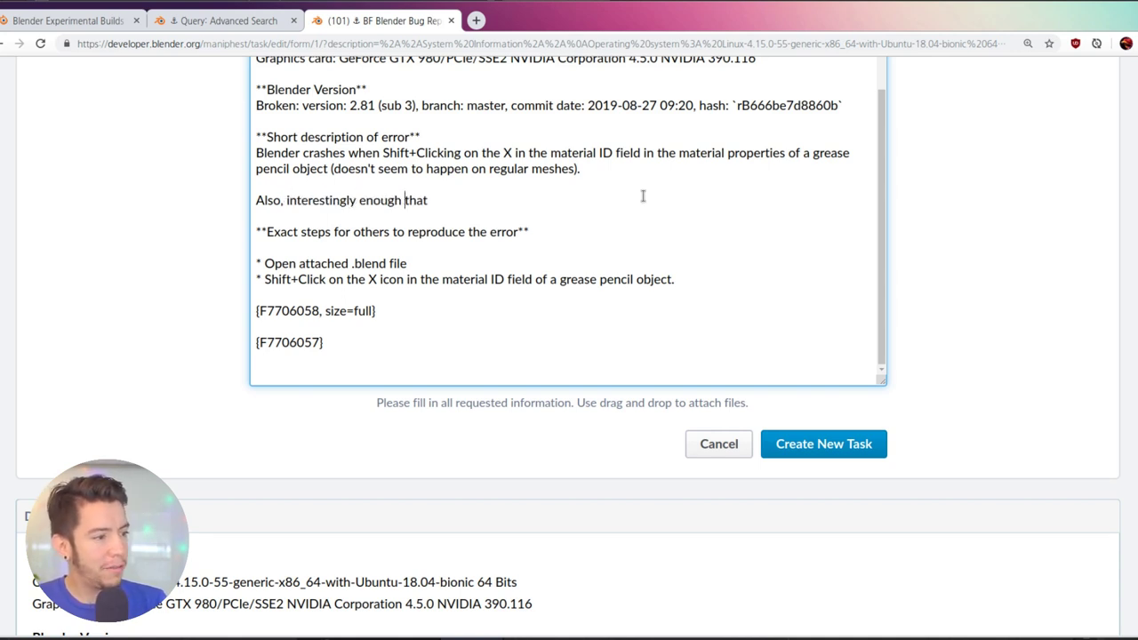
pyautogui.write('only happens')
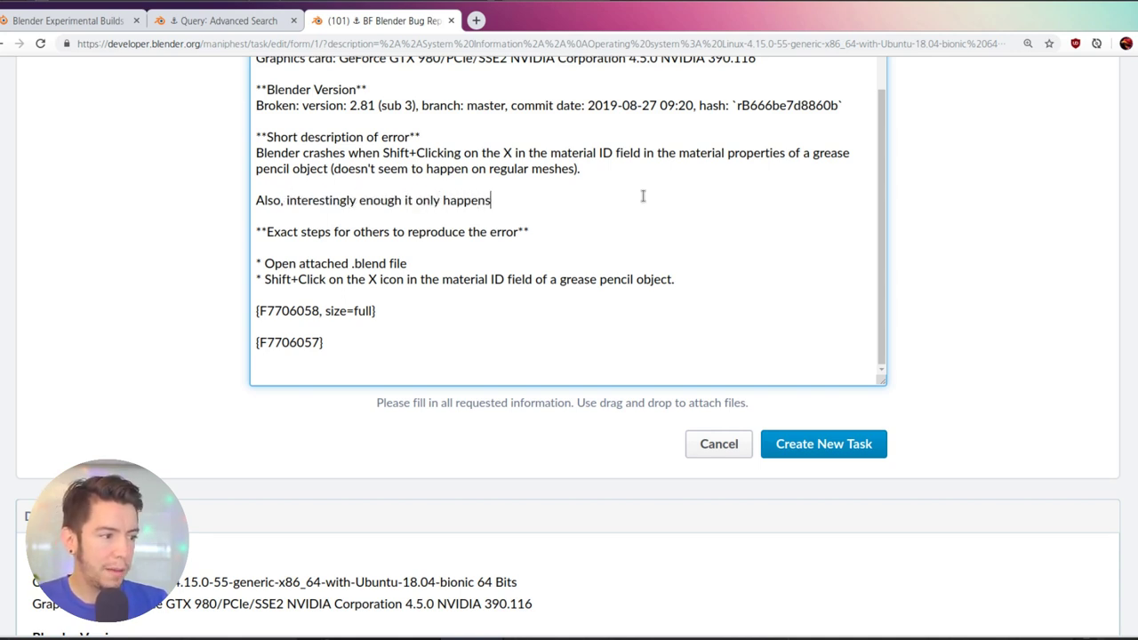
pyautogui.write(' when trying to shit+')
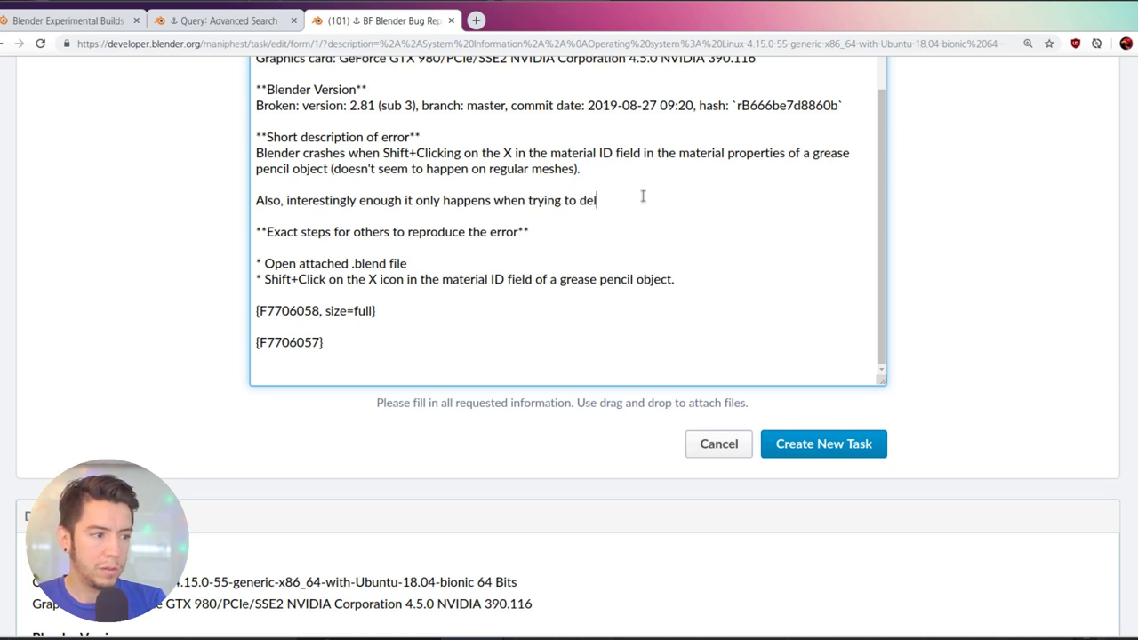
pyautogui.press('BackSpace')
pyautogui.write('ft+delete the fir')
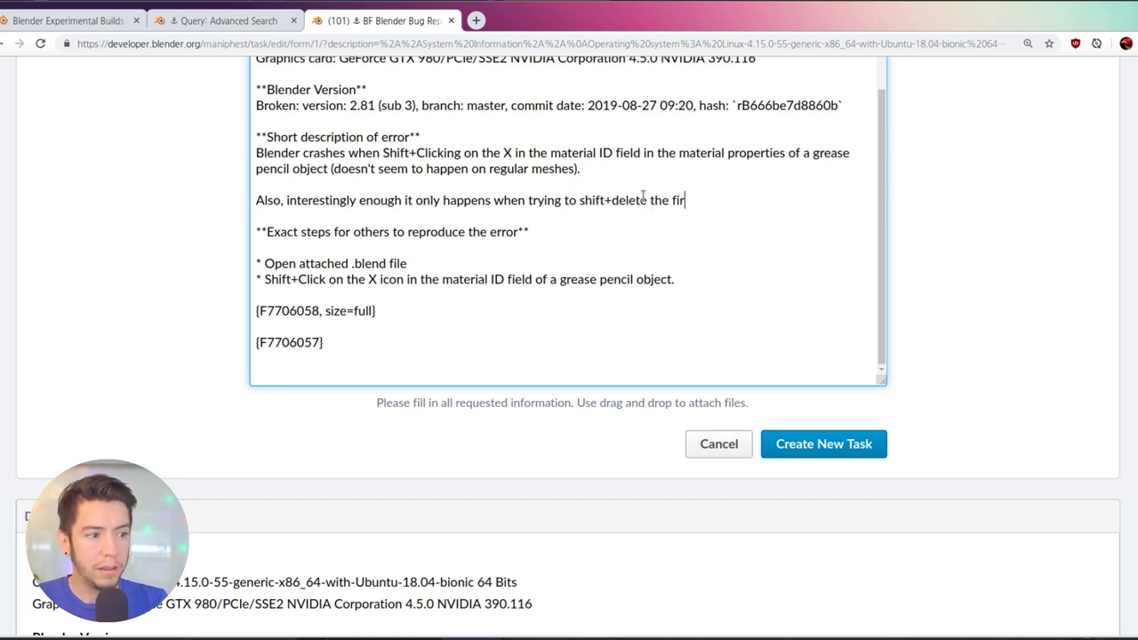
pyautogui.write('st material, not with the second')
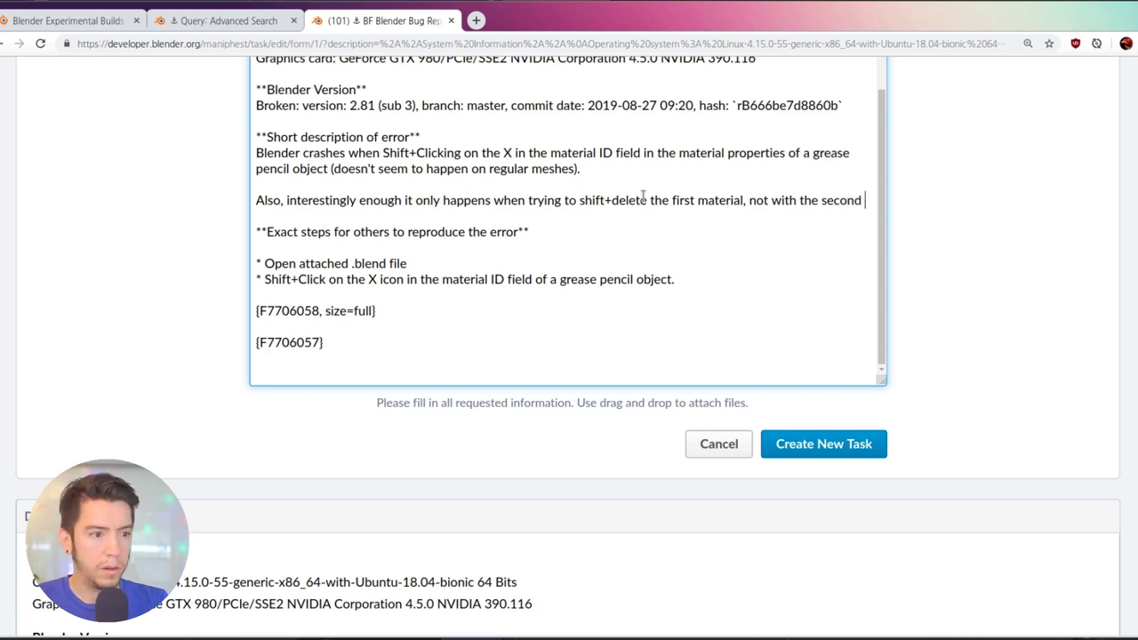
pyautogui.write(' or other')
pyautogui.scroll(-6, 644, 197)
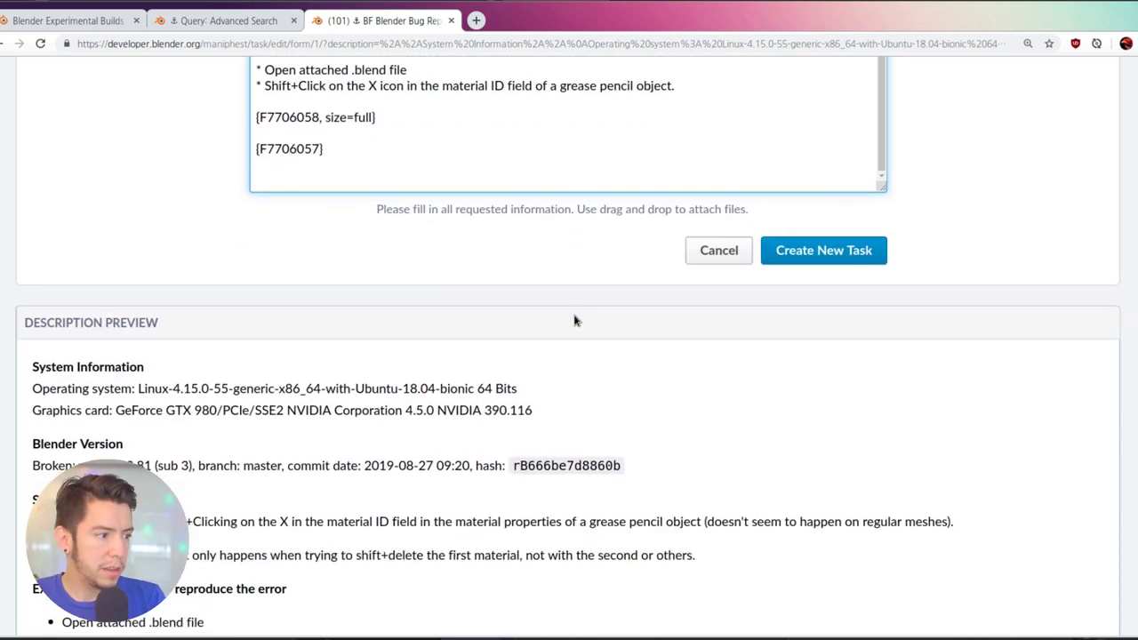
pyautogui.scroll(-4, 753, 304)
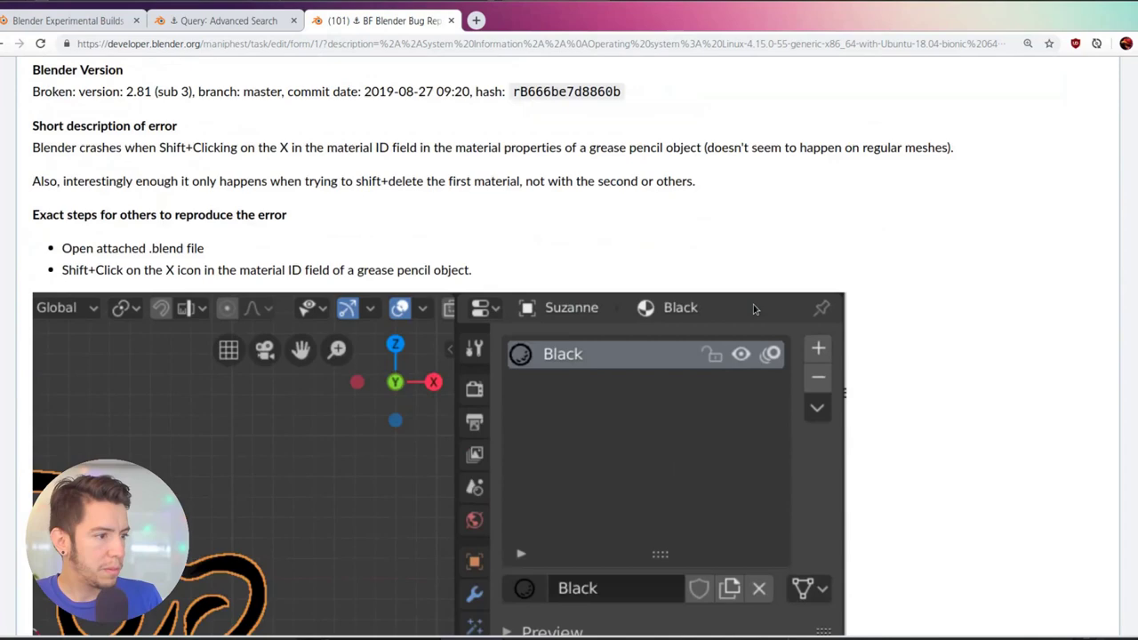
# Step: End the bug description with 'Thanks!' on the line after the attachments
pyautogui.scroll(10, 614, 312)
pyautogui.click(411, 444)
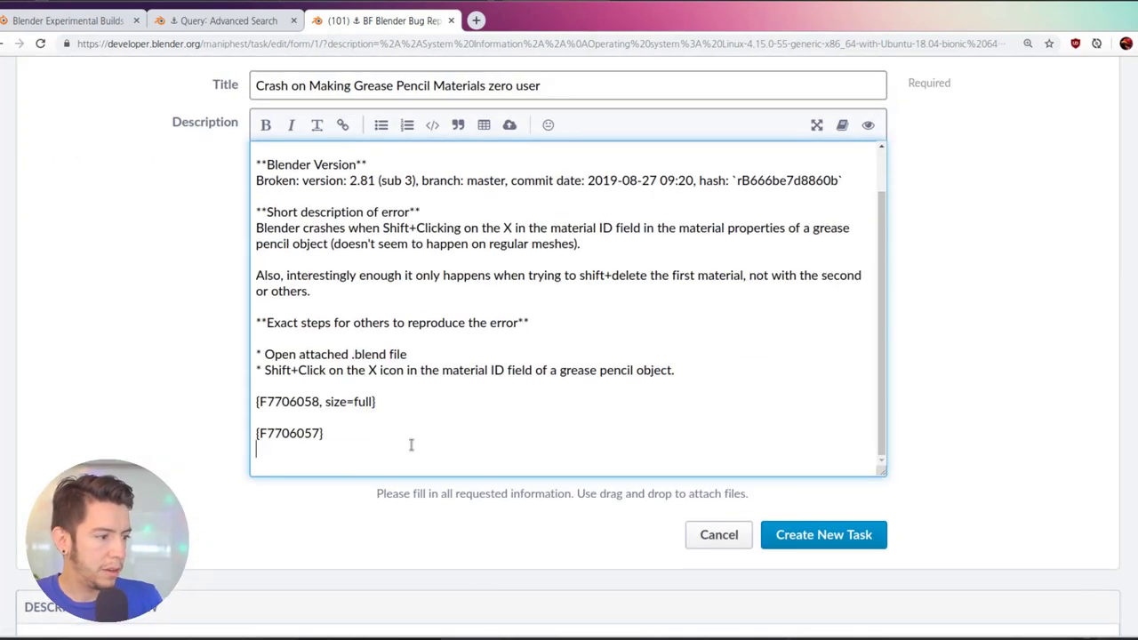
pyautogui.write('Thanks!')
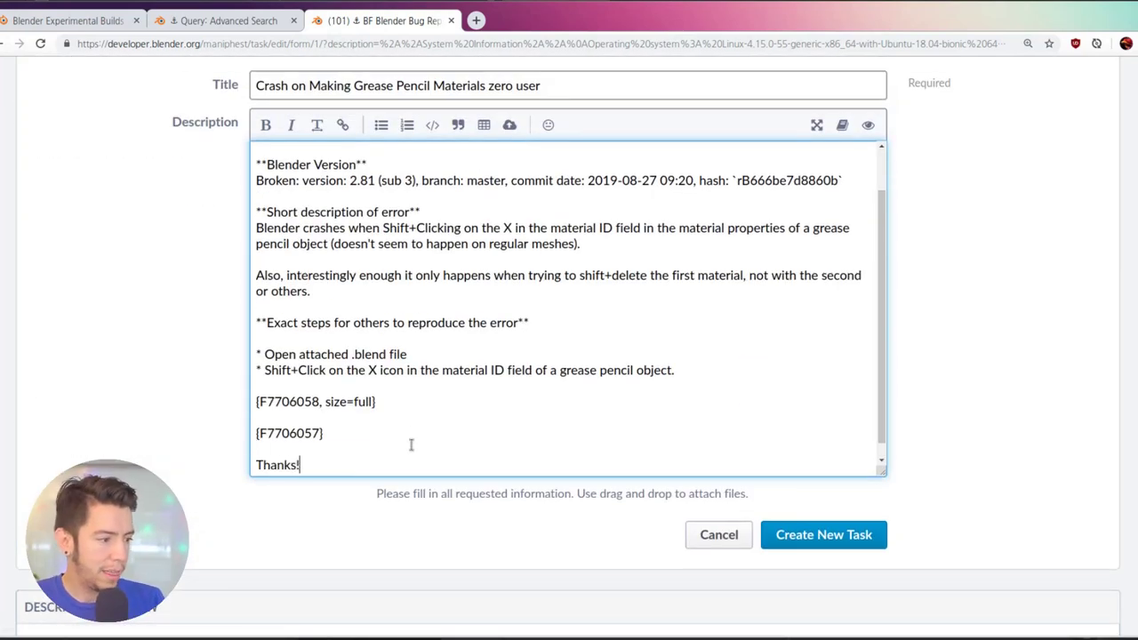
# Step: Submit the bug report with Create New Task
pyautogui.scroll(-1, 413, 456)
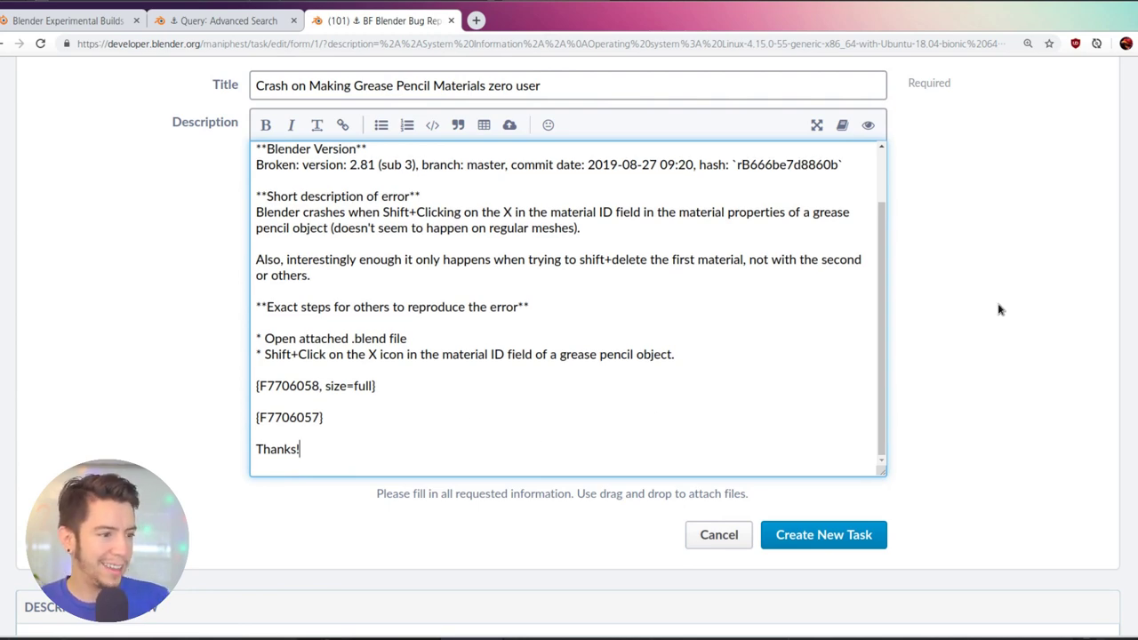
pyautogui.scroll(3, 1000, 309)
pyautogui.scroll(3, 985, 316)
pyautogui.scroll(-6, 982, 318)
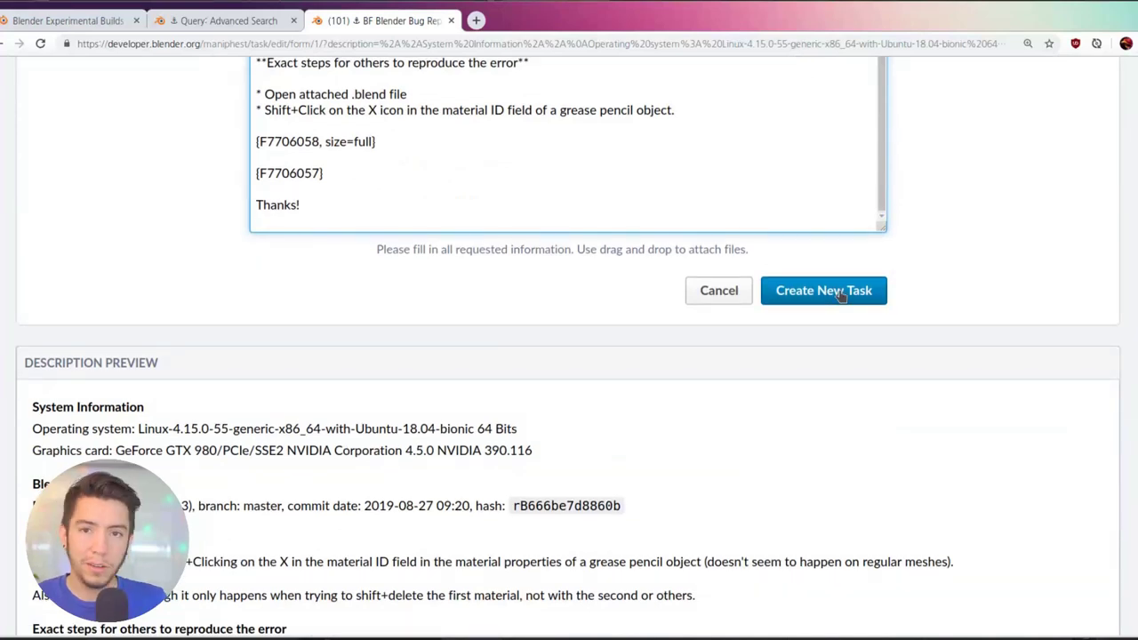
pyautogui.click(840, 296)
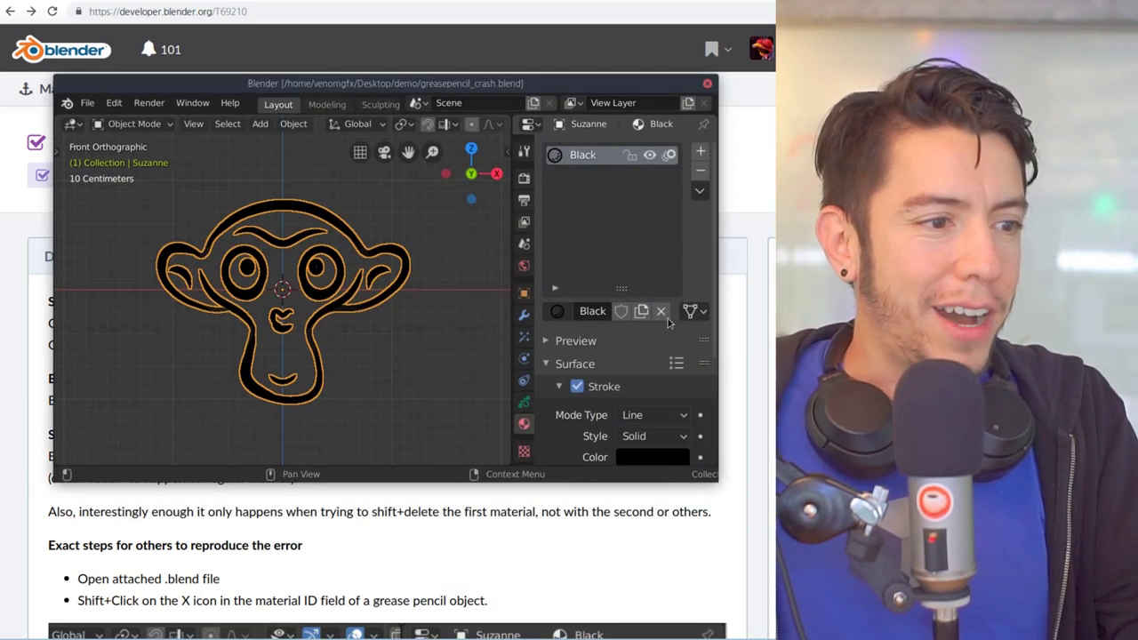
# Step: Unlink the Black material to show it no longer crashes, then review the T69210 activity
pyautogui.keyDown('shift'); pyautogui.click(660, 311); pyautogui.keyUp('shift')
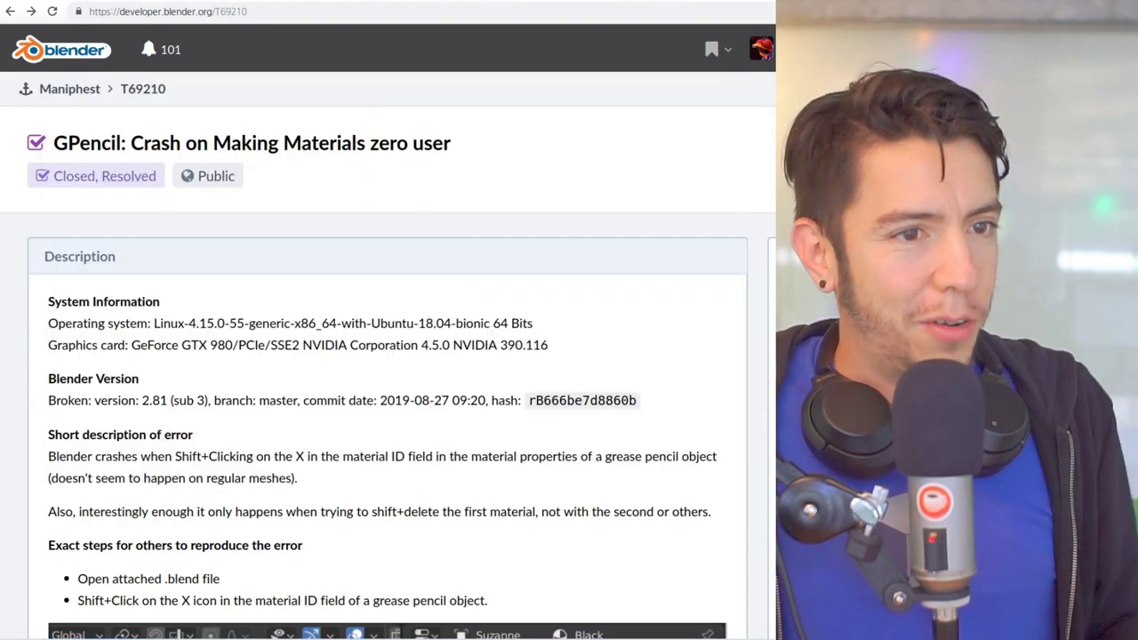
pyautogui.scroll(-20, 386, 329)
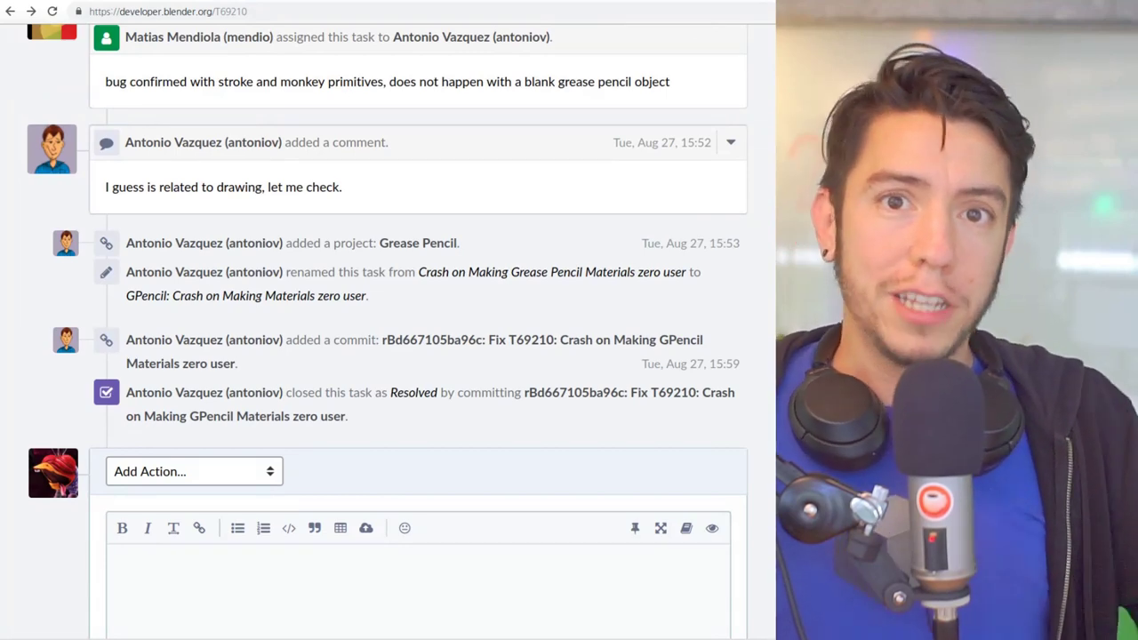
pyautogui.scroll(1, 455, 240)
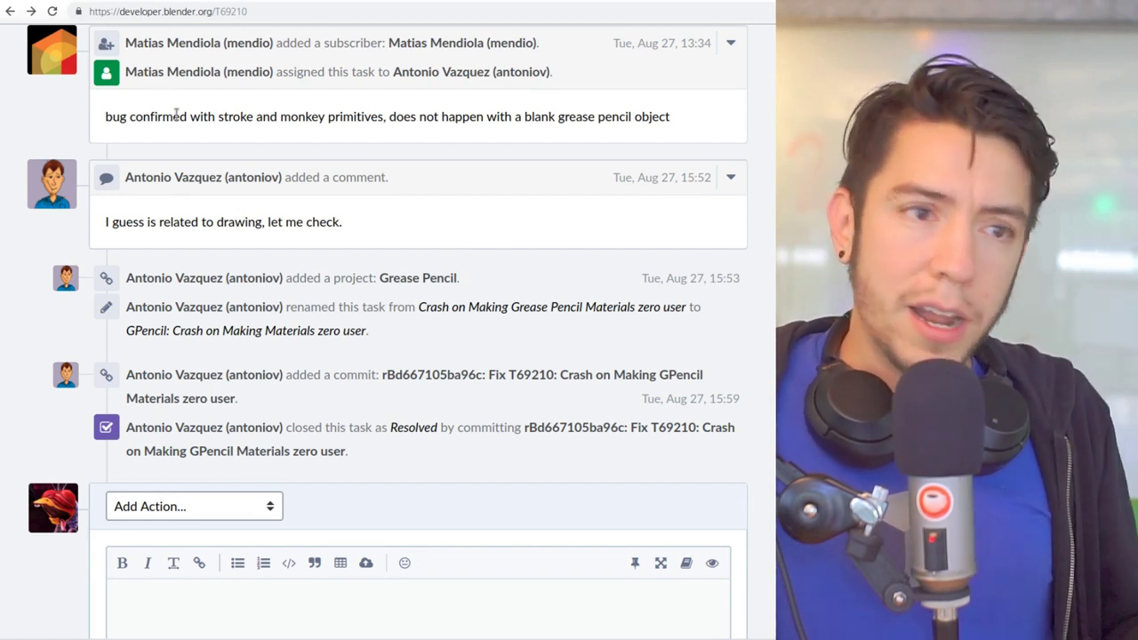
pyautogui.scroll(1, 220, 135)
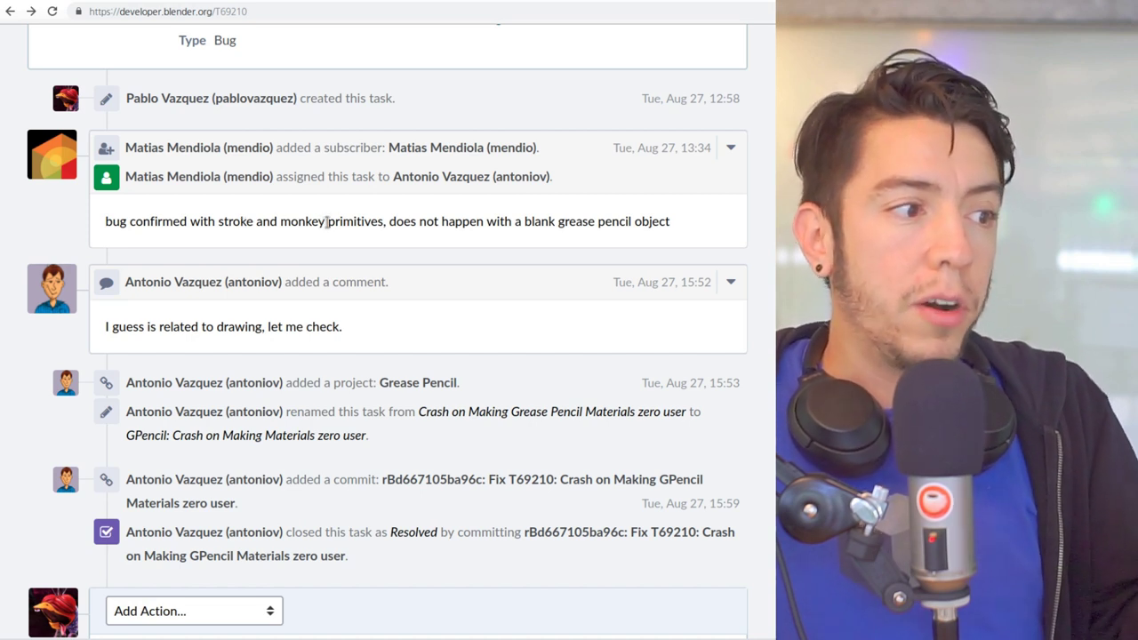
# Step: Read the confirmation comment about a blank grease pencil object and the task's resolution history
pyautogui.moveTo(523, 221); pyautogui.dragTo(643, 223)
pyautogui.click(690, 228)
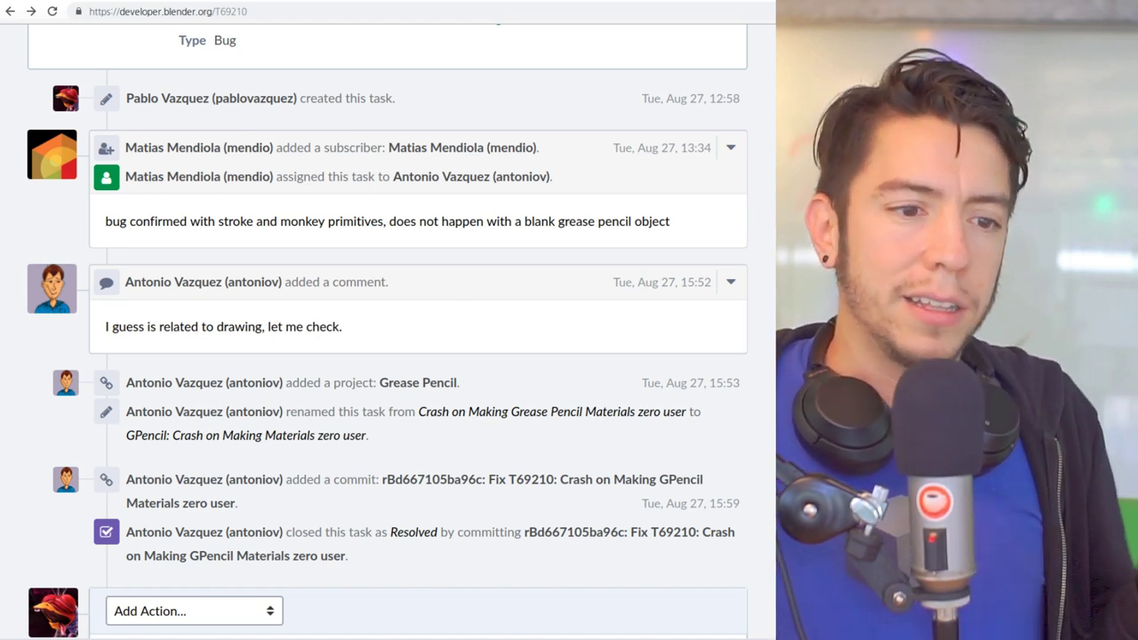
pyautogui.scroll(1, 387, 332)
pyautogui.scroll(-1, 388, 332)
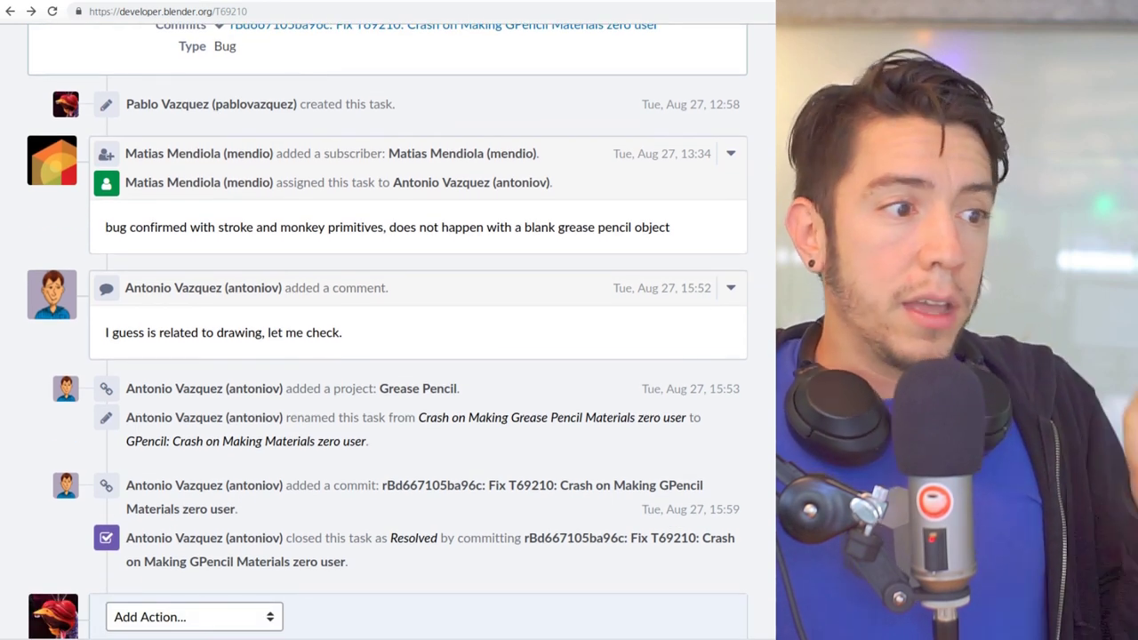